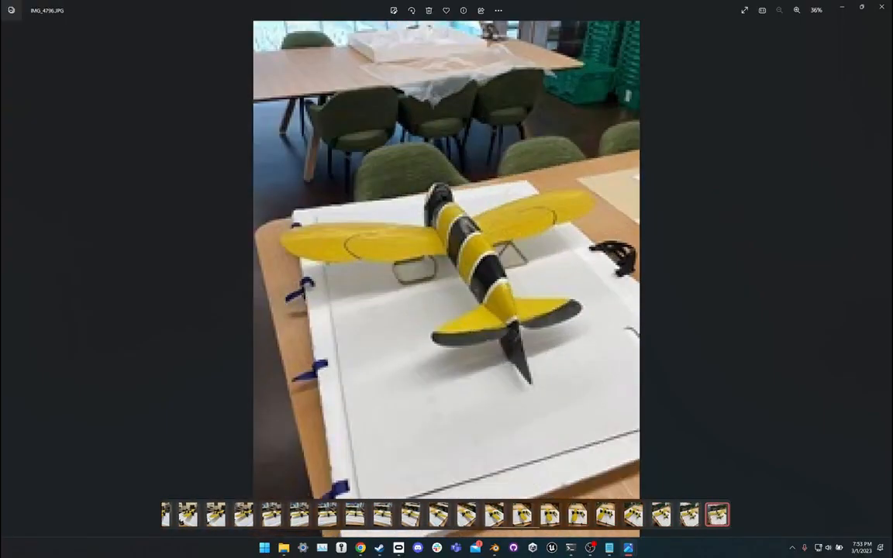
# Browse the striped model plane photos from IMG_4796.JPG to the nose close-ups, examining the range of capture angles.
pyautogui.press('Right')
pyautogui.press('Right')
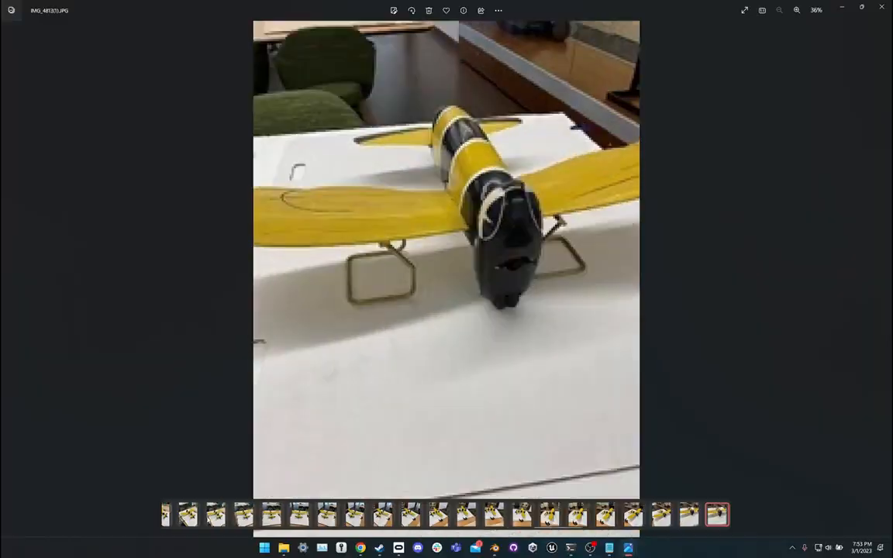
pyautogui.press('Right')
pyautogui.press('Right')
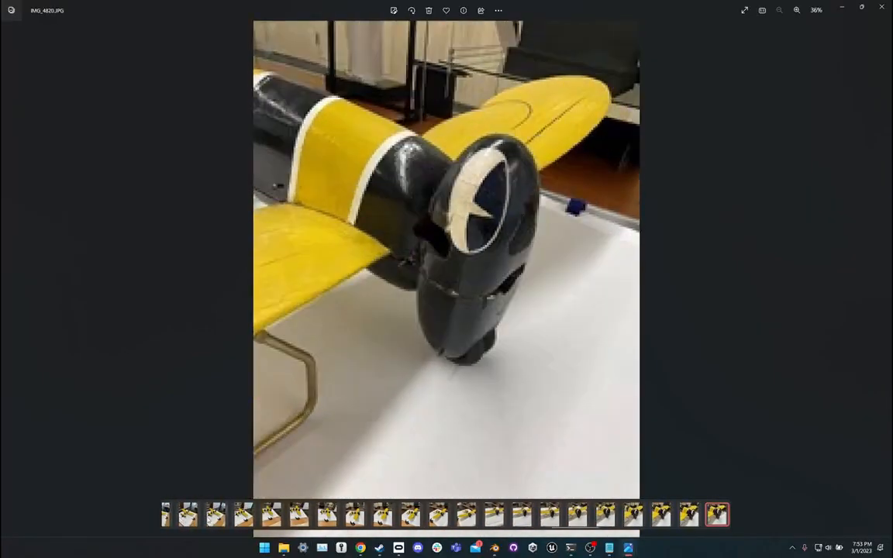
pyautogui.press('Right')
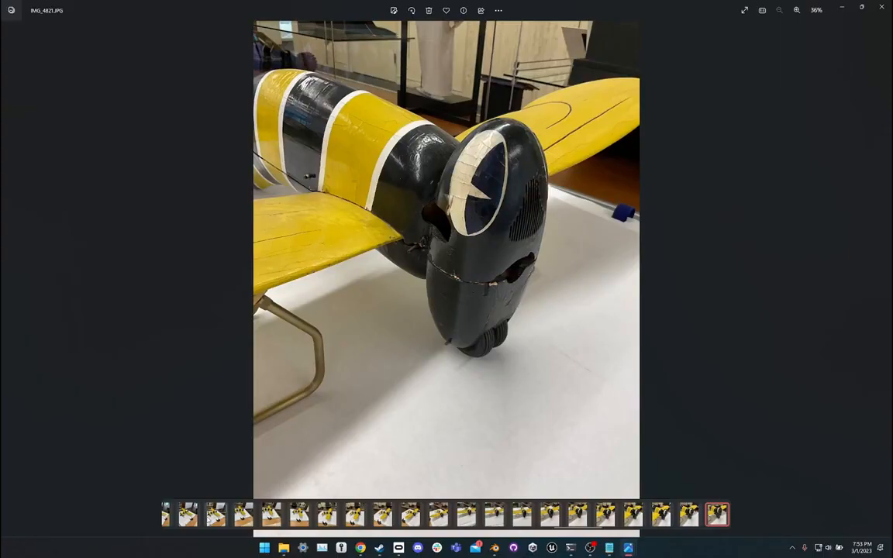
pyautogui.press('Right')
pyautogui.press('Right')
pyautogui.press('Right')
pyautogui.press('Right')
pyautogui.press('Right')
pyautogui.press('Right')
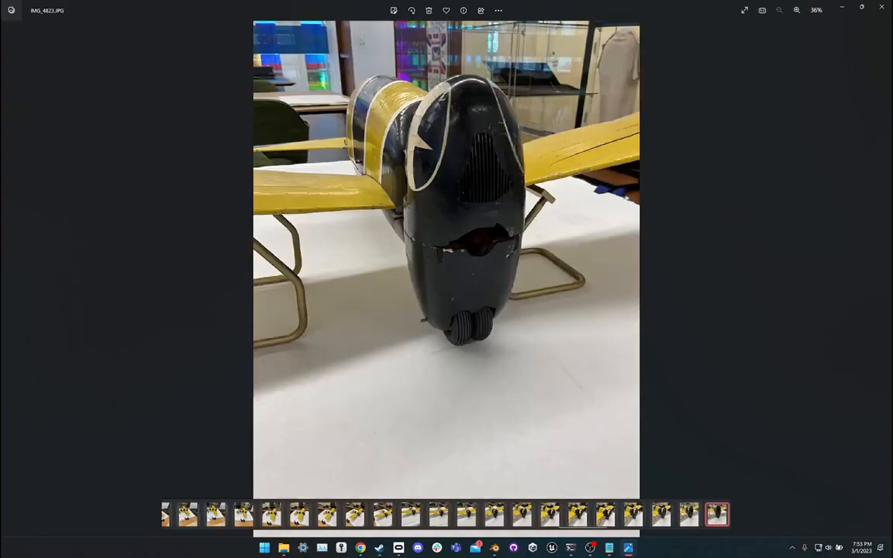
pyautogui.press('Right')
pyautogui.press('Right')
pyautogui.press('Right')
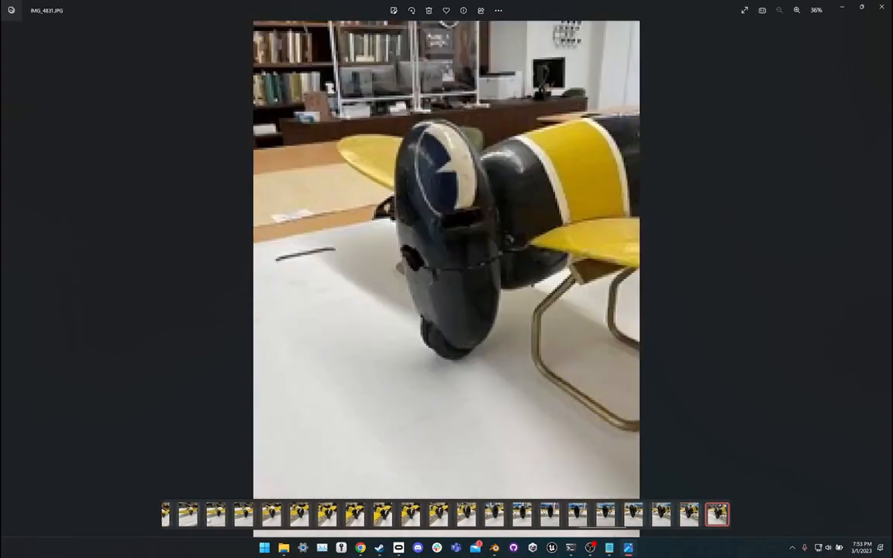
pyautogui.press('Right')
pyautogui.press('Right')
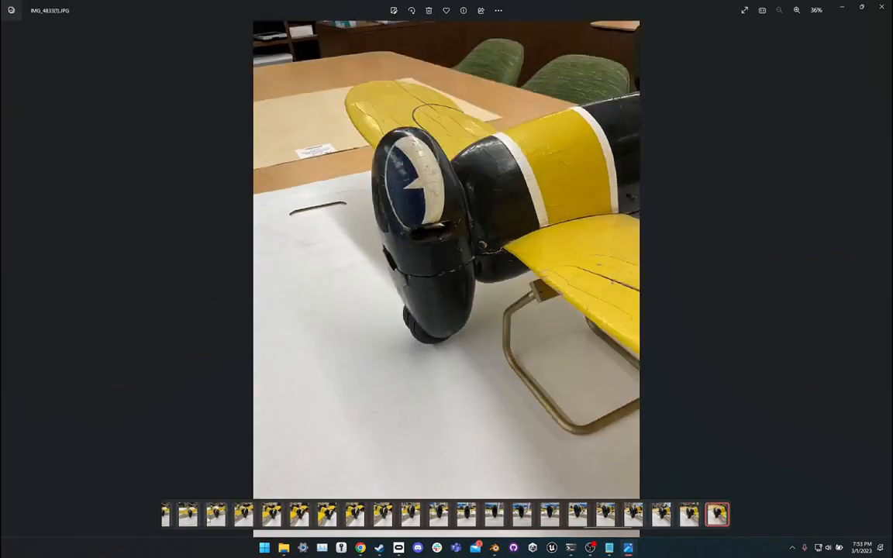
# Continue through the plane photo series to the low-angle wing and tail shots, ending on IMG_4867.JPG.
pyautogui.press('Right')
pyautogui.press('Left')
pyautogui.press('Right')
pyautogui.press('Right')
pyautogui.press('Right')
pyautogui.press('Right')
pyautogui.press('Right')
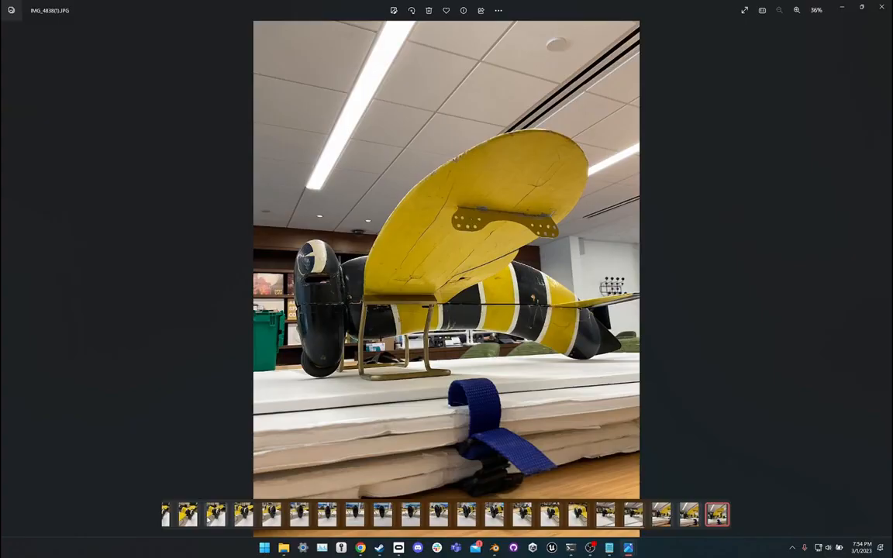
pyautogui.press('Right')
pyautogui.press('Right')
pyautogui.press('Right')
pyautogui.press('Right')
pyautogui.press('Right')
pyautogui.press('Right')
pyautogui.press('Right')
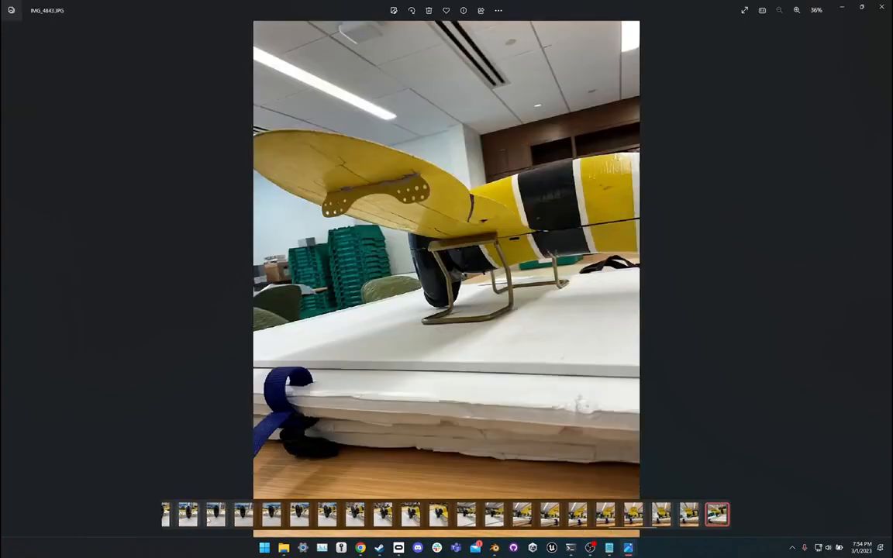
pyautogui.press('Right')
pyautogui.press('Right')
pyautogui.press('Right')
pyautogui.press('Right')
pyautogui.press('Right')
pyautogui.press('Right')
pyautogui.press('Right')
pyautogui.press('Right')
pyautogui.press('Right')
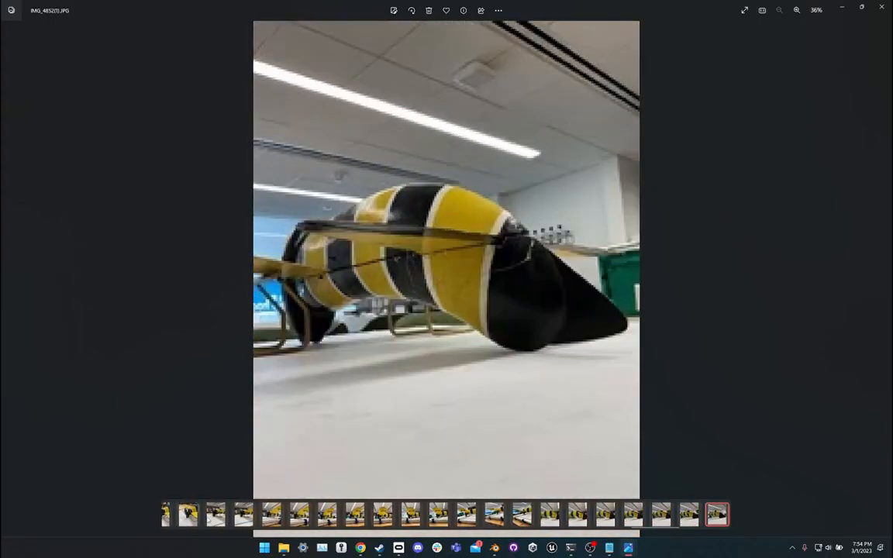
pyautogui.press('Right')
pyautogui.press('Right')
pyautogui.press('Right')
pyautogui.press('Right')
pyautogui.press('Right')
pyautogui.press('Right')
pyautogui.press('Right')
pyautogui.press('Right')
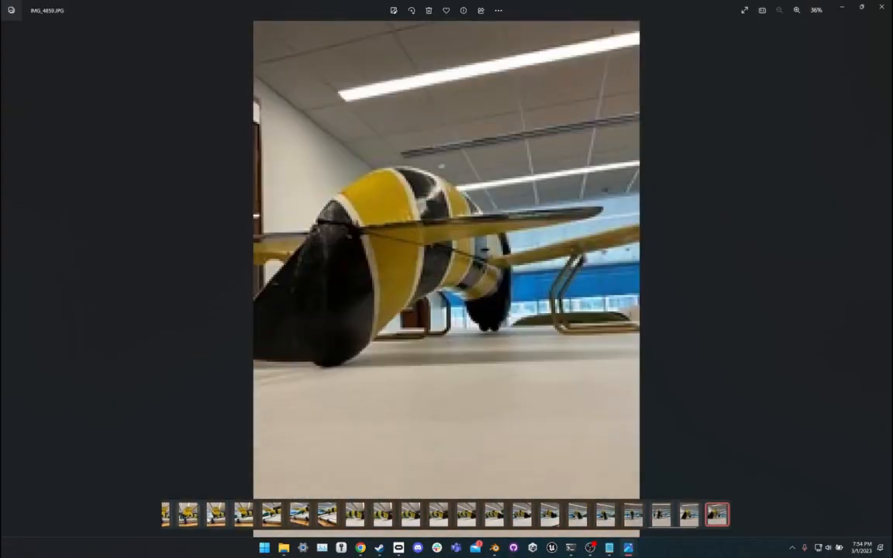
pyautogui.press('Right')
pyautogui.press('Right')
pyautogui.press('Right')
pyautogui.press('Right')
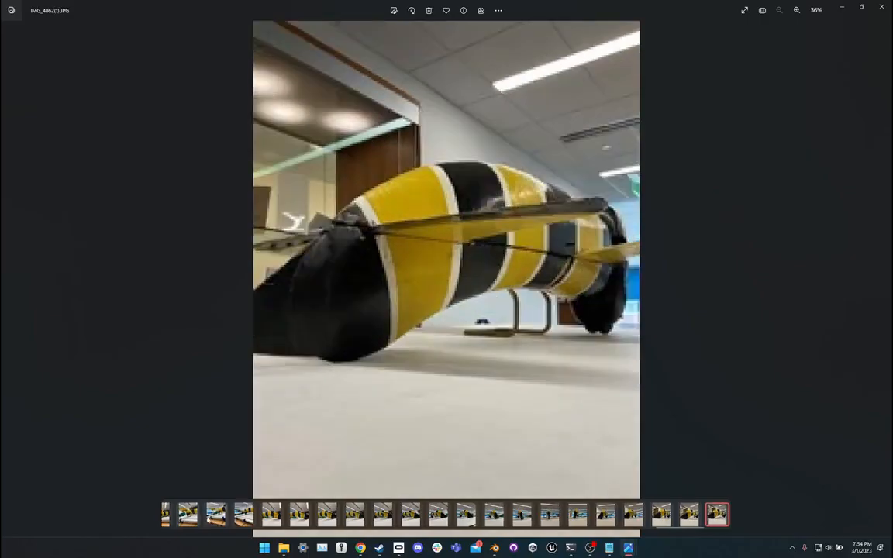
pyautogui.press('Right')
pyautogui.press('Right')
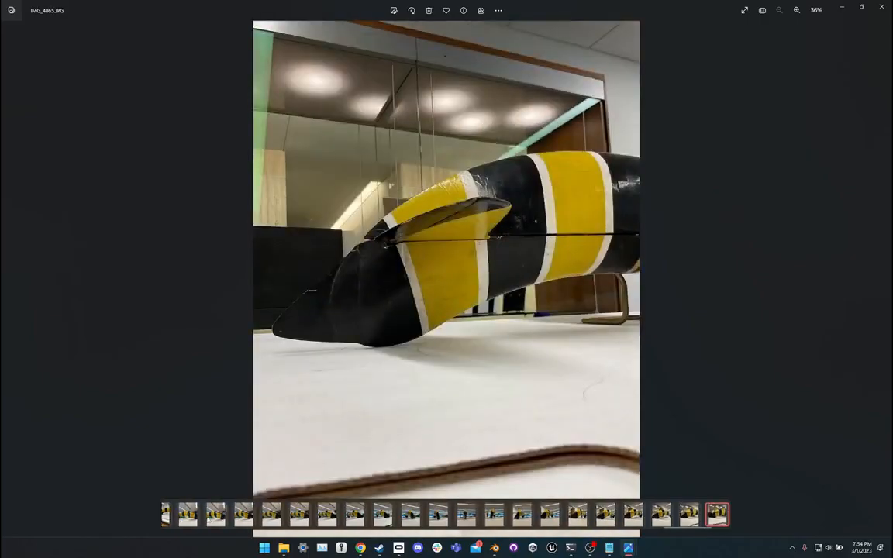
pyautogui.press('Right')
pyautogui.press('Right')
pyautogui.press('Right')
pyautogui.press('Right')
pyautogui.press('Right')
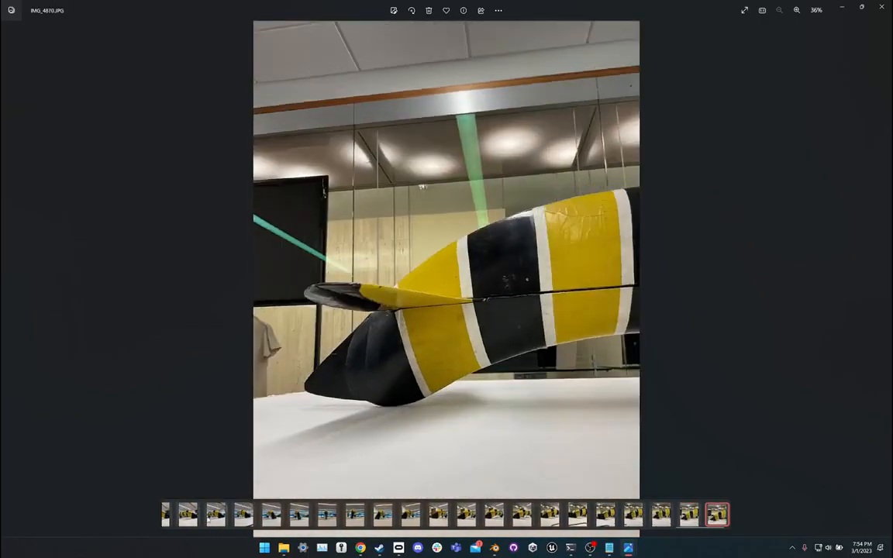
pyautogui.press('Left')
pyautogui.press('Left')
pyautogui.press('Left')
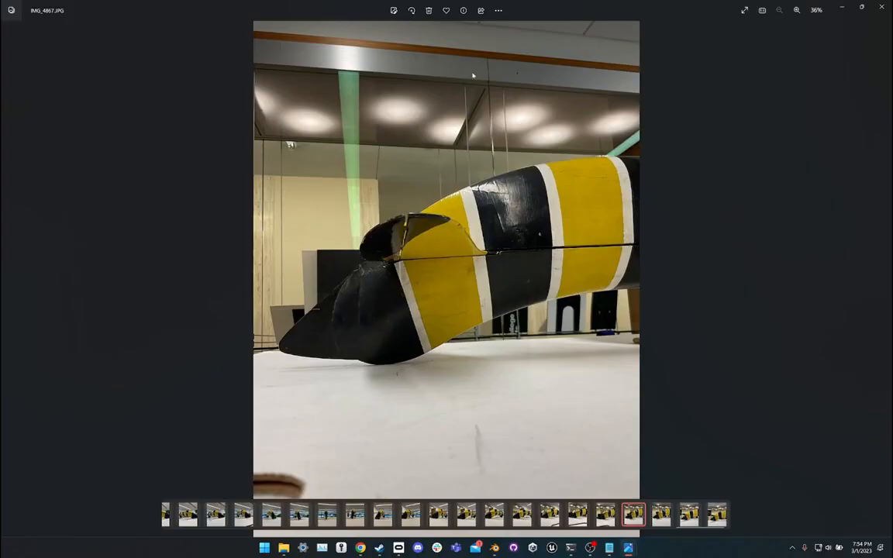
# Close the plane photo and open BuzzPlaque.fbx from the Documents > Blender > EmpathyBytes > BuzzPlaque folder in 3D Viewer.
pyautogui.click(882, 11)
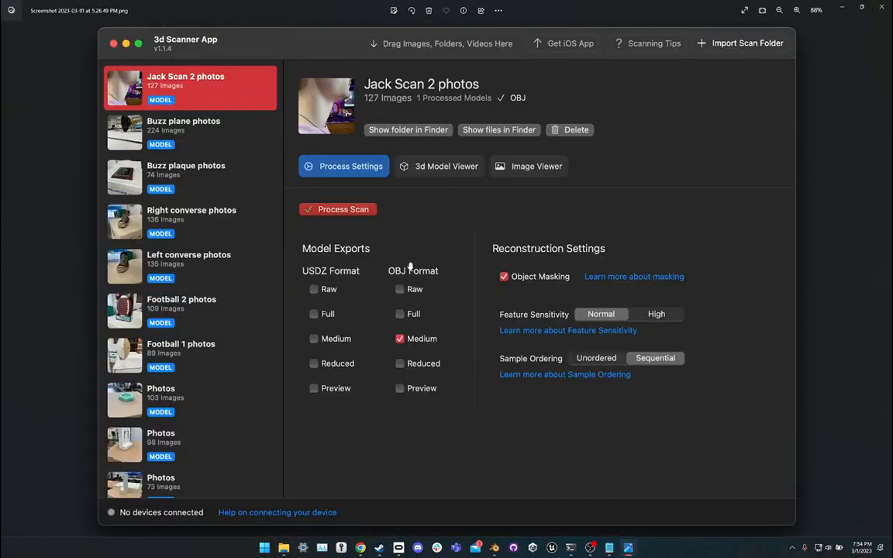
pyautogui.click(281, 549)
pyautogui.click(262, 500)
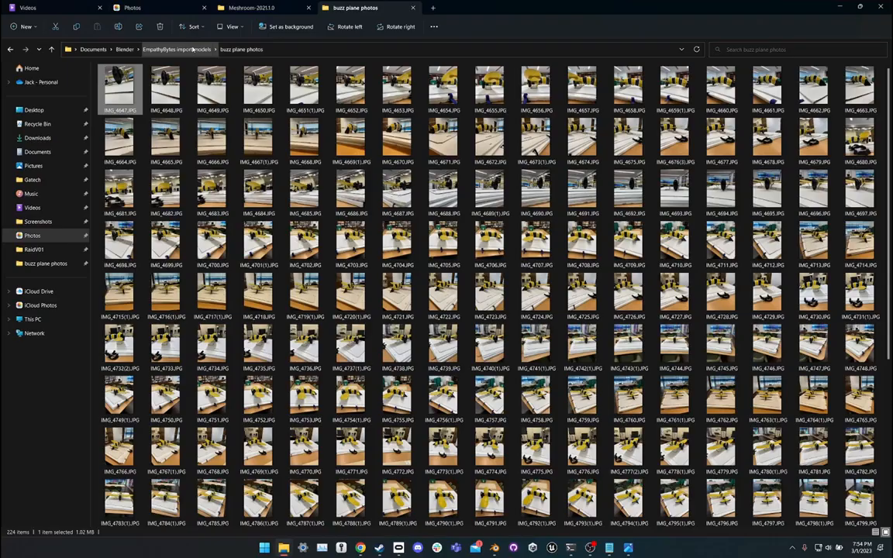
pyautogui.click(124, 48)
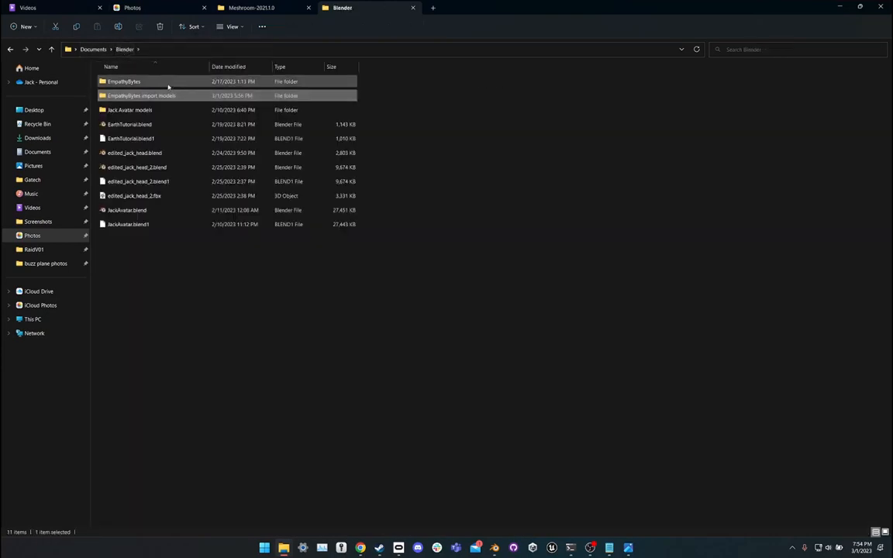
pyautogui.doubleClick(168, 84)
pyautogui.doubleClick(165, 109)
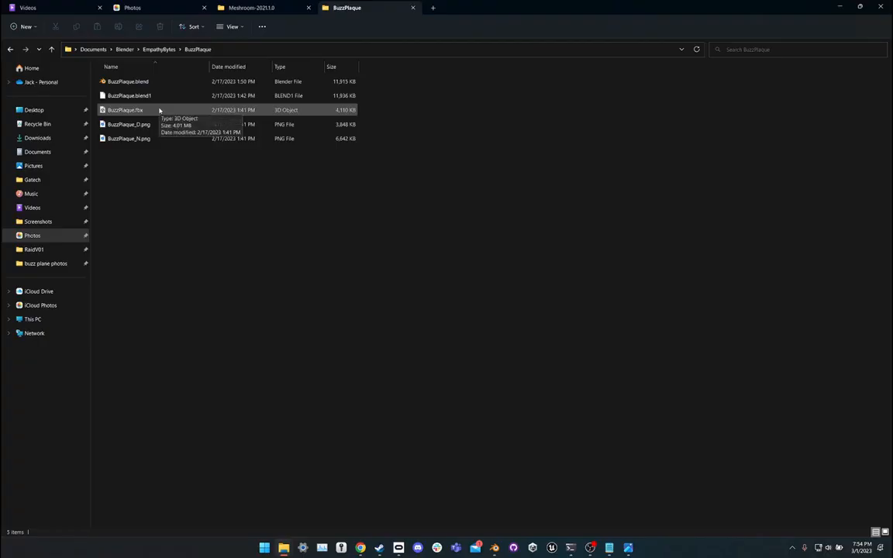
pyautogui.doubleClick(159, 111)
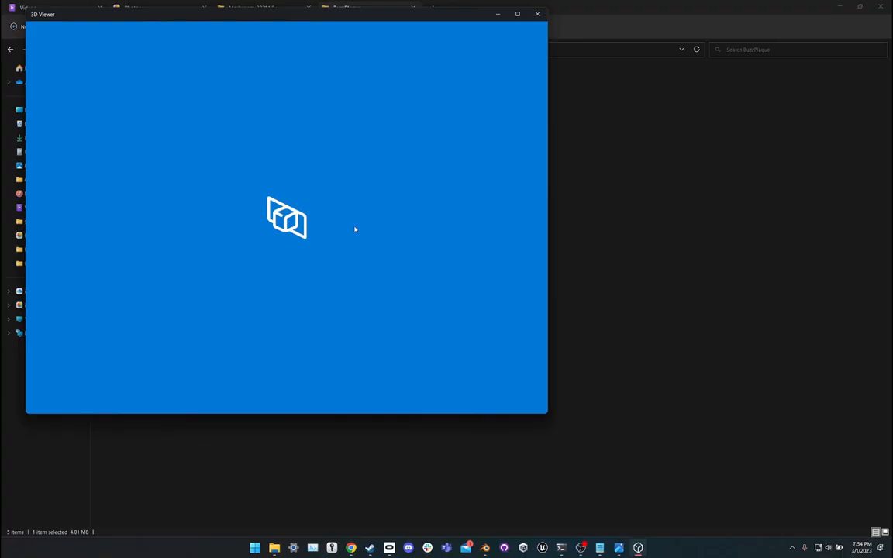
# Inspect the scanned plaque model from its front and side, and close the 3D Viewer.
pyautogui.moveTo(231, 20); pyautogui.dragTo(358, 96)
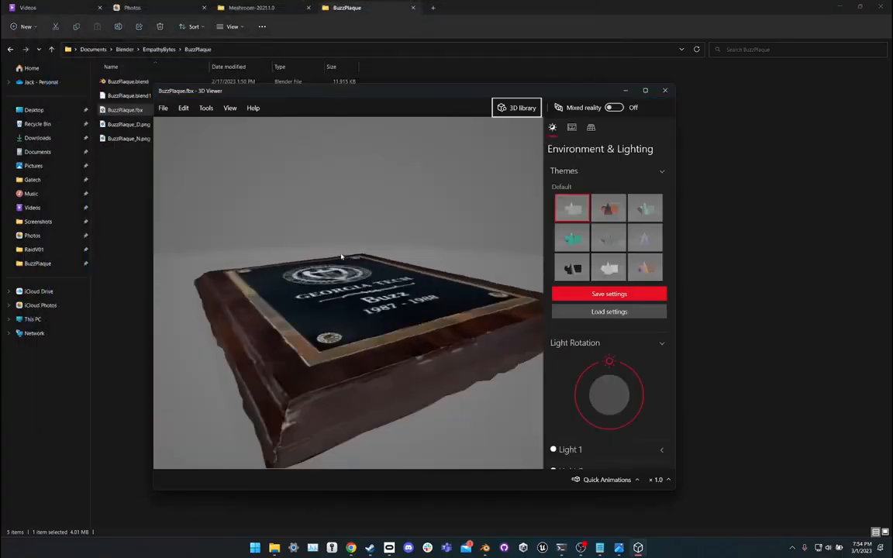
pyautogui.moveTo(340, 297); pyautogui.dragTo(295, 245)
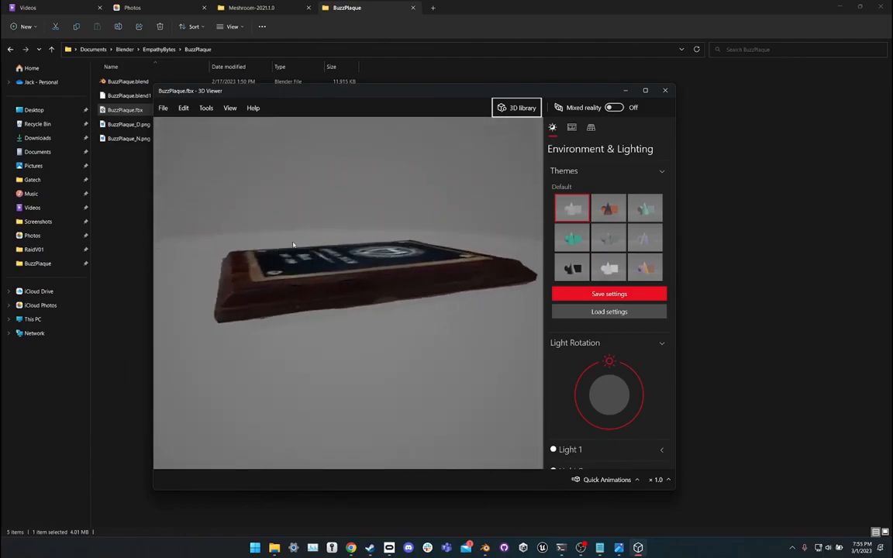
pyautogui.click(665, 91)
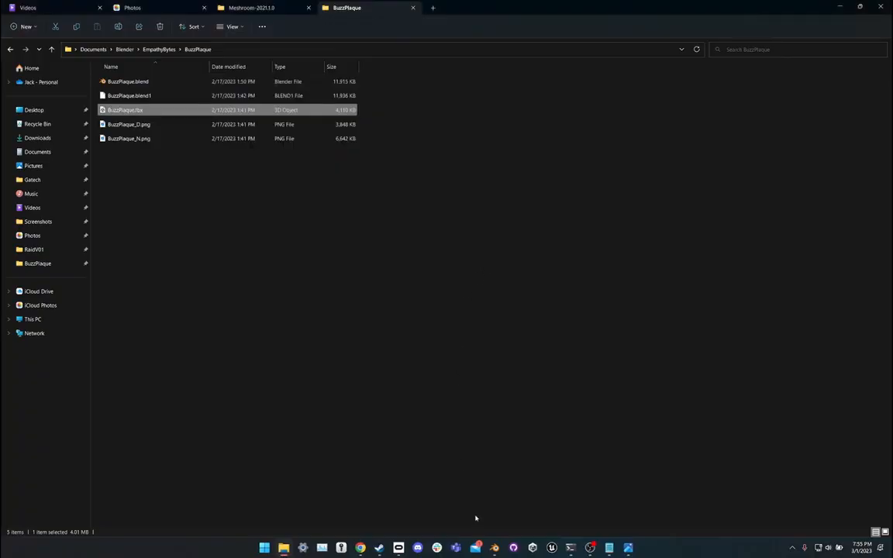
# Bring up the screenshot of the 3d Scanner App's process settings to review the export and reconstruction options.
pyautogui.moveTo(503, 541)
pyautogui.moveTo(628, 548)
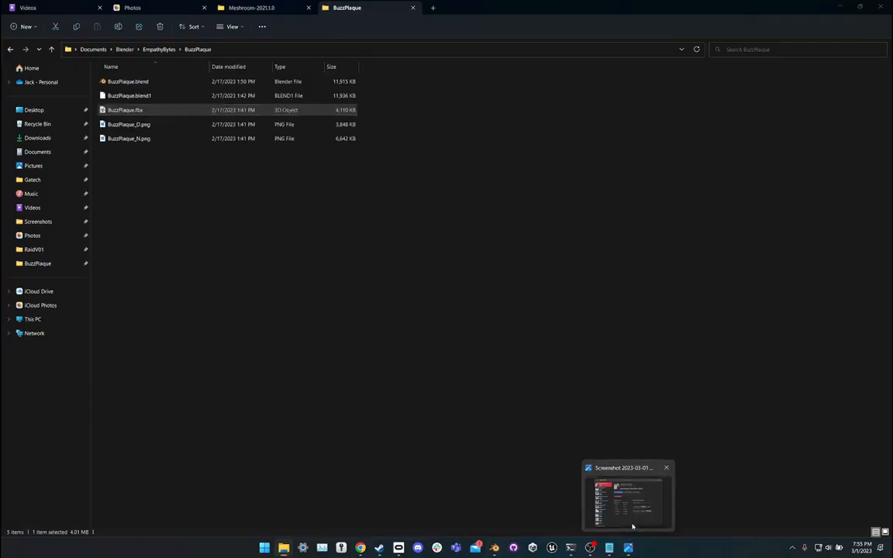
pyautogui.click(630, 501)
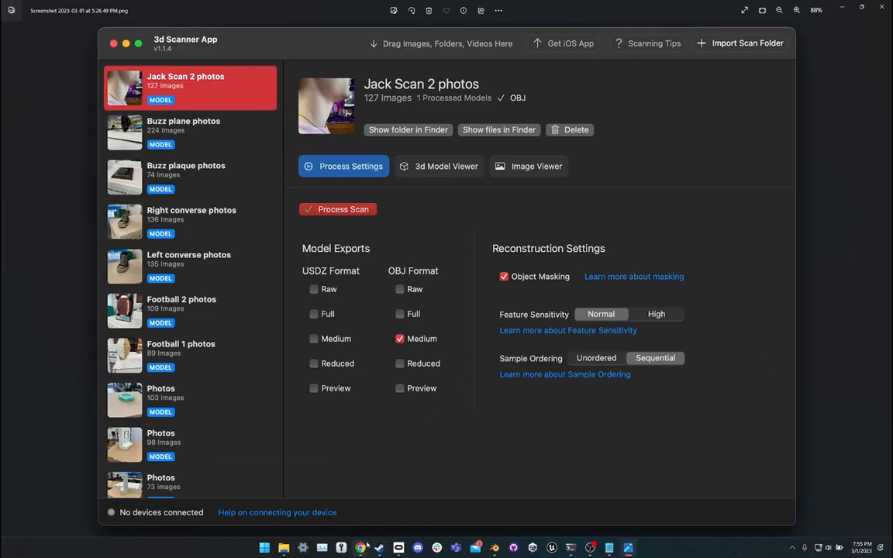
# Switch to Chrome and view the 3d Scanner App page on the Mac App Store, highlighting the app's title.
pyautogui.moveTo(361, 548)
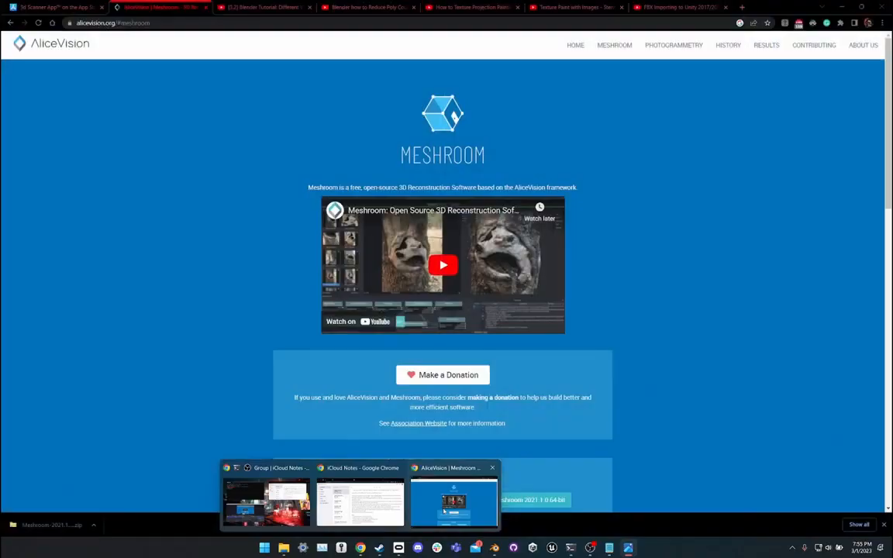
pyautogui.click(455, 502)
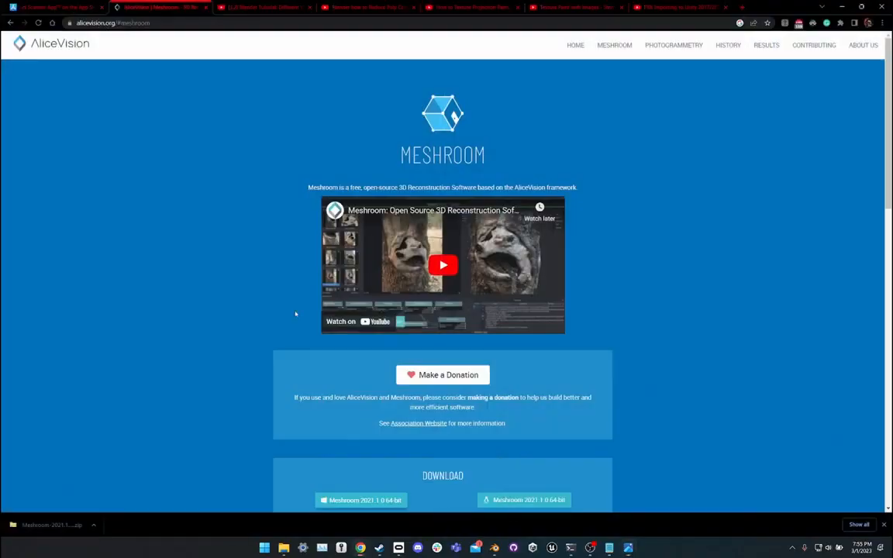
pyautogui.click(70, 9)
pyautogui.moveTo(318, 136); pyautogui.dragTo(421, 136)
pyautogui.click(428, 191)
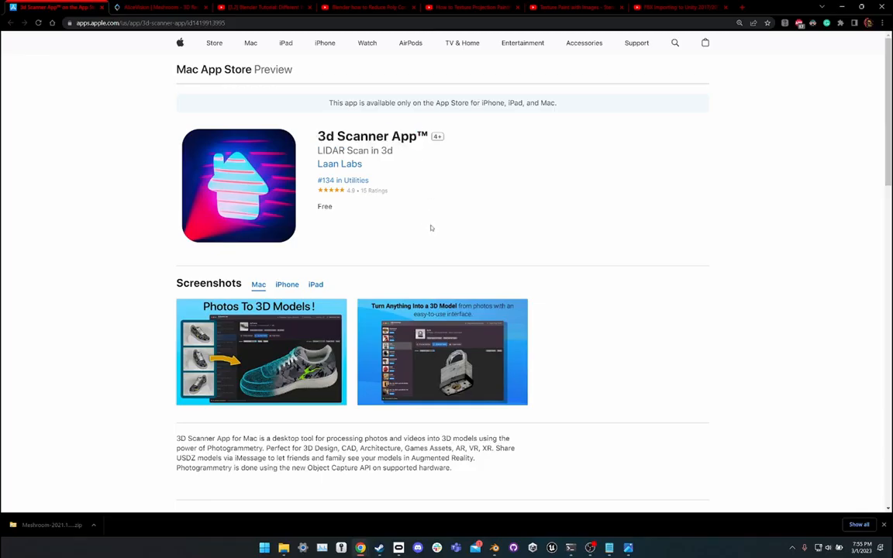
# View the AliceVision Meshroom page and examine its download options and platform notes.
pyautogui.click(152, 9)
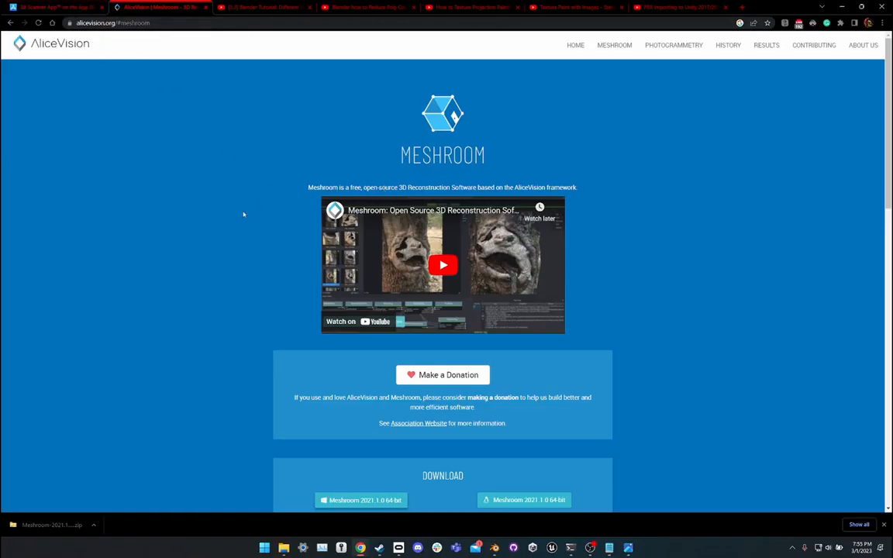
pyautogui.scroll(-3, 255, 220)
pyautogui.scroll(-8, 255, 220)
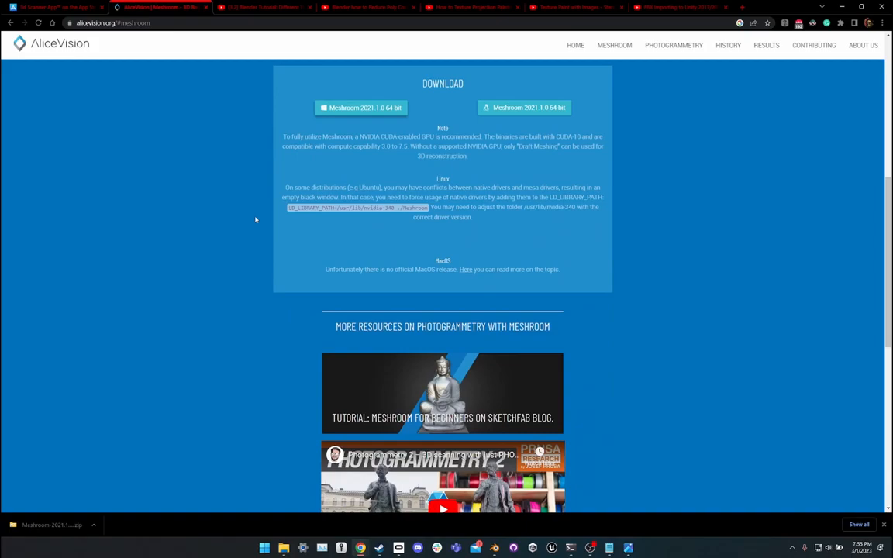
pyautogui.scroll(10, 255, 219)
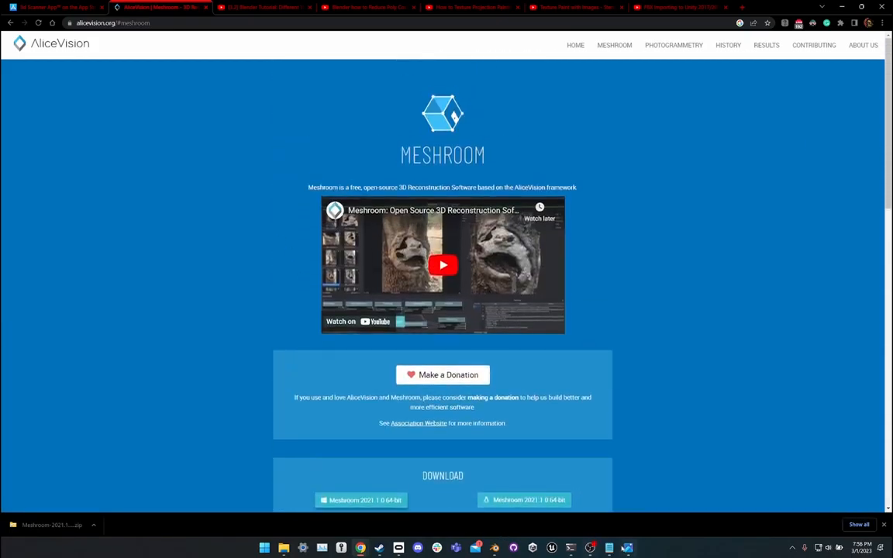
# Review the 3d Scanner App settings screenshot again, and bring up the Notepad outline of the photogrammetry steps.
pyautogui.click(629, 548)
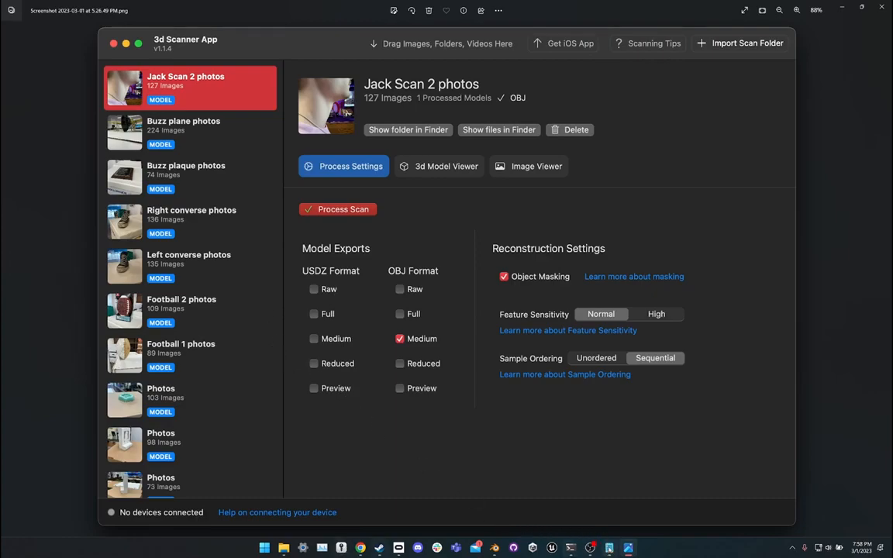
pyautogui.click(610, 549)
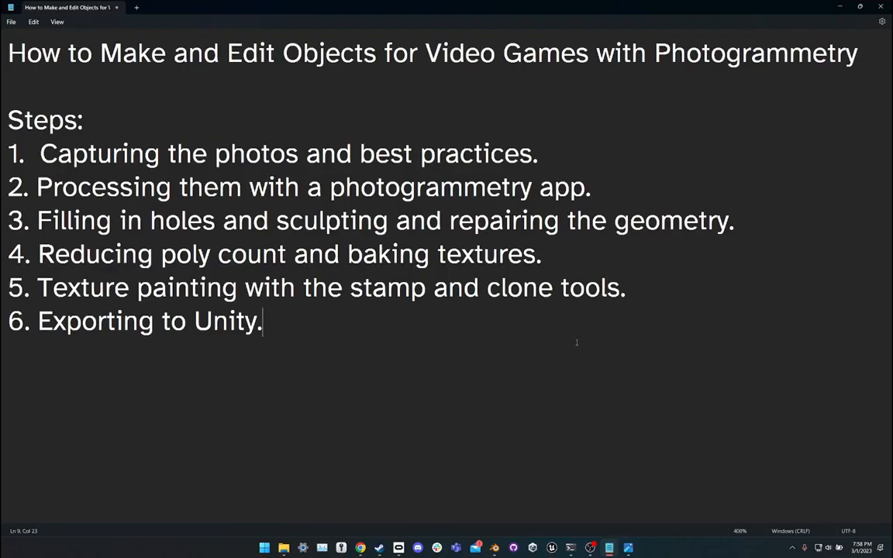
# Switch to Blender and delete the default cube from the scene.
pyautogui.click(499, 550)
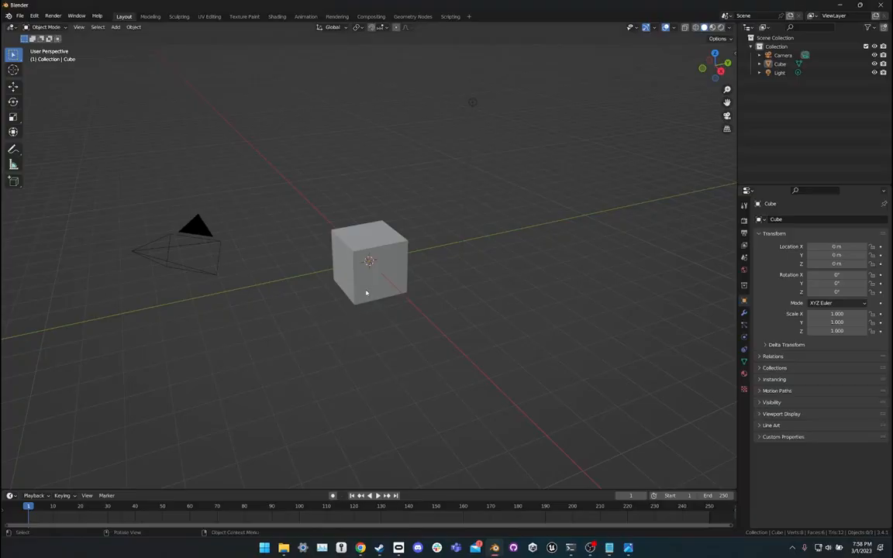
pyautogui.click(353, 293)
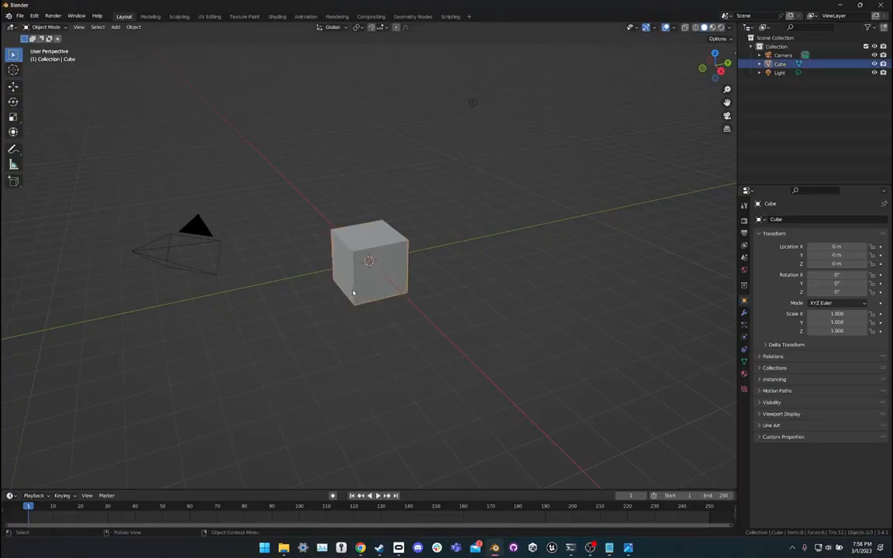
pyautogui.press('x')
pyautogui.click(353, 291)
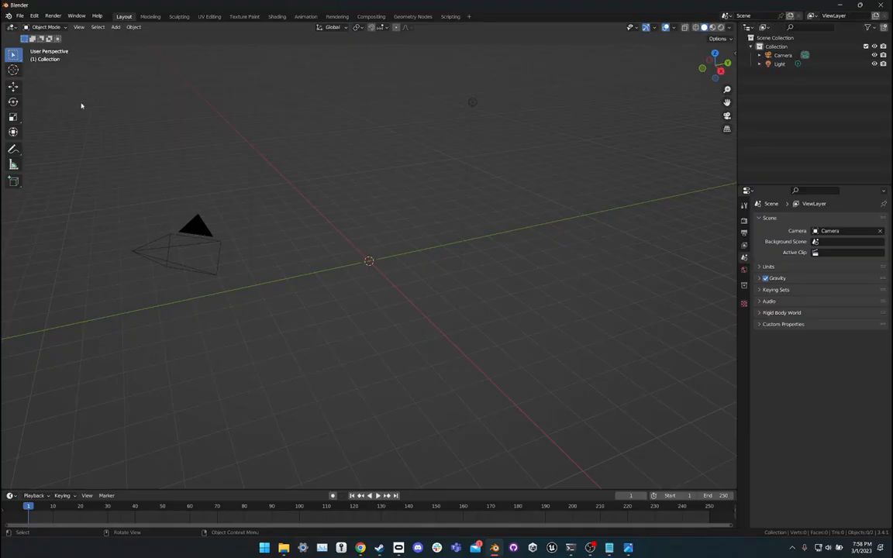
# Import the OBJ model from the right_converse_obj folder in EmpathyBytes import models, using the legacy Wavefront importer.
pyautogui.click(19, 16)
pyautogui.moveTo(35, 132)
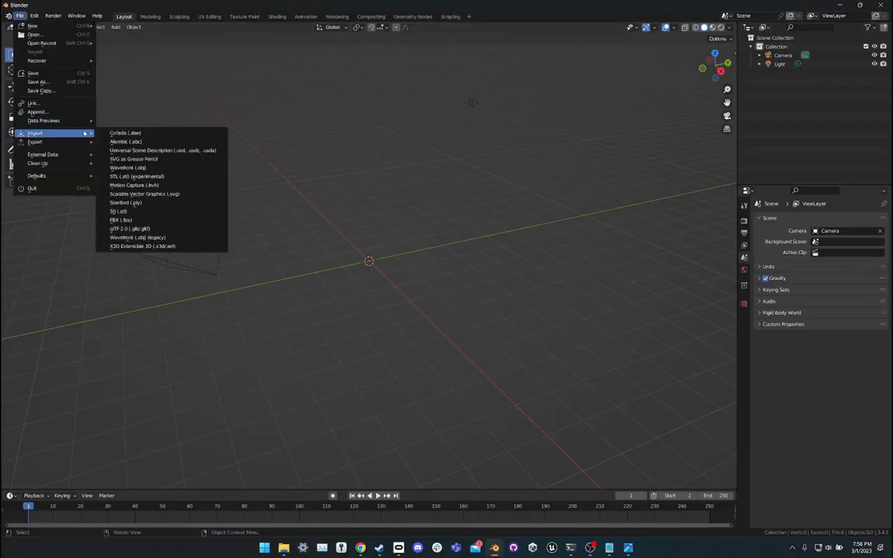
pyautogui.click(130, 238)
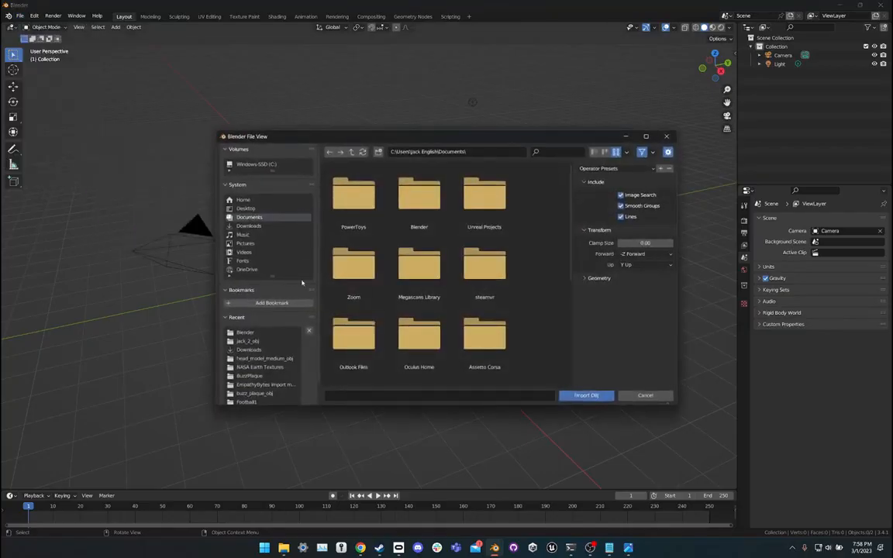
pyautogui.doubleClick(420, 217)
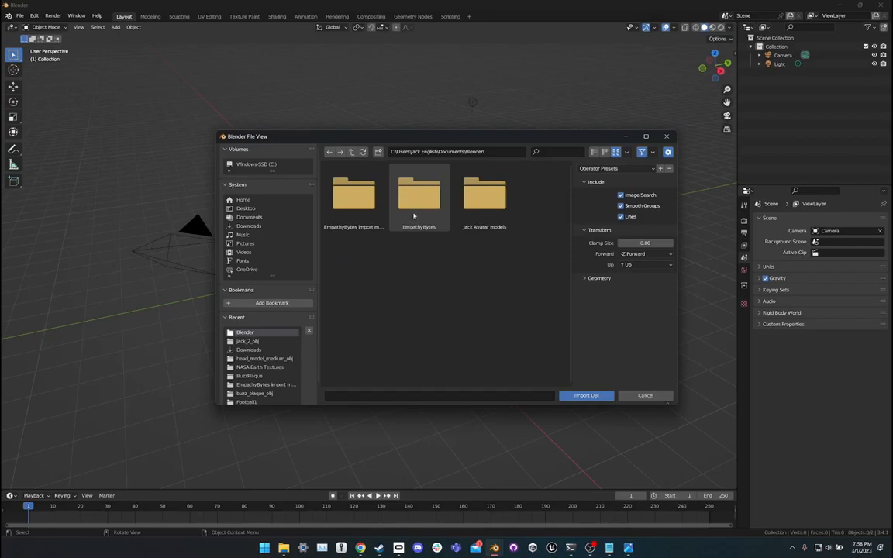
pyautogui.doubleClick(355, 201)
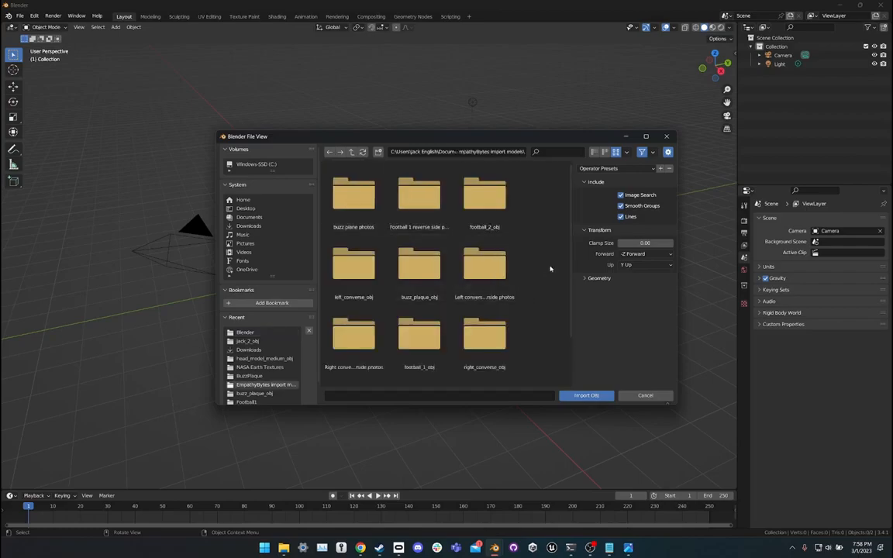
pyautogui.scroll(-2, 535, 287)
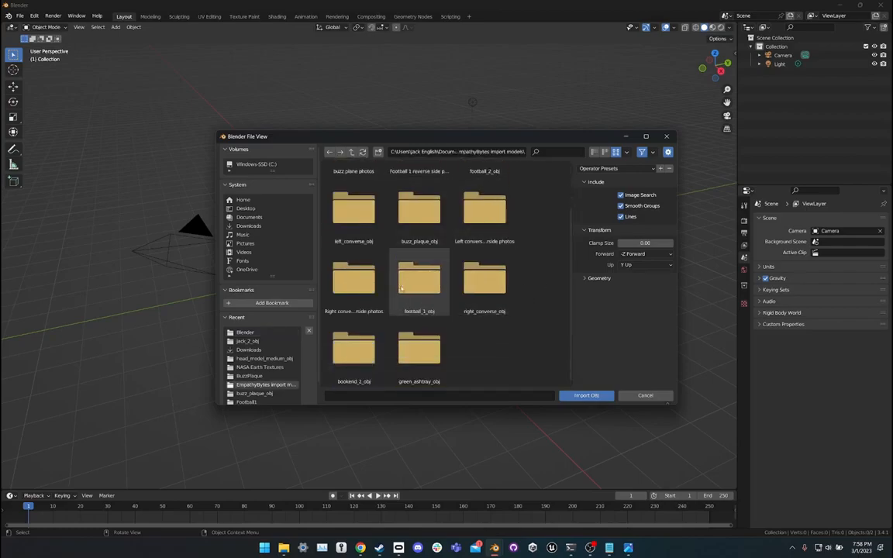
pyautogui.scroll(2, 488, 316)
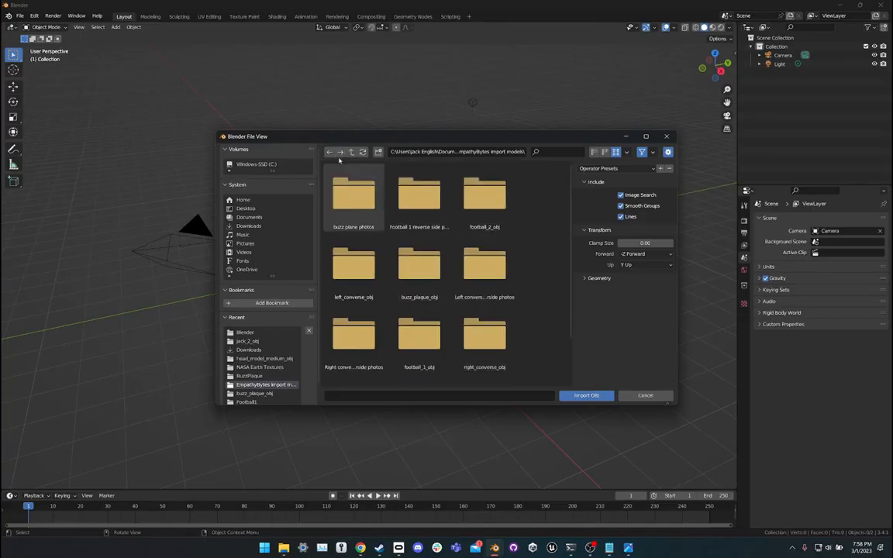
pyautogui.scroll(-2, 435, 304)
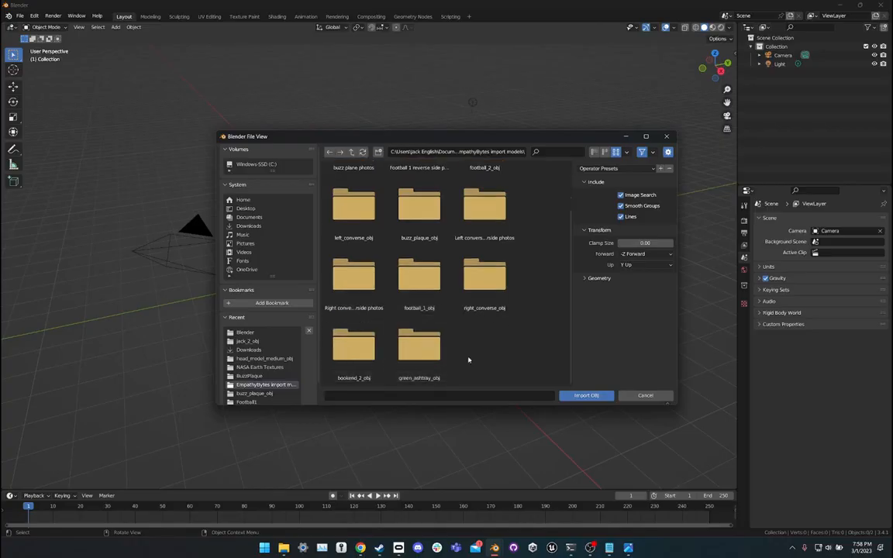
pyautogui.doubleClick(482, 279)
pyautogui.doubleClick(377, 180)
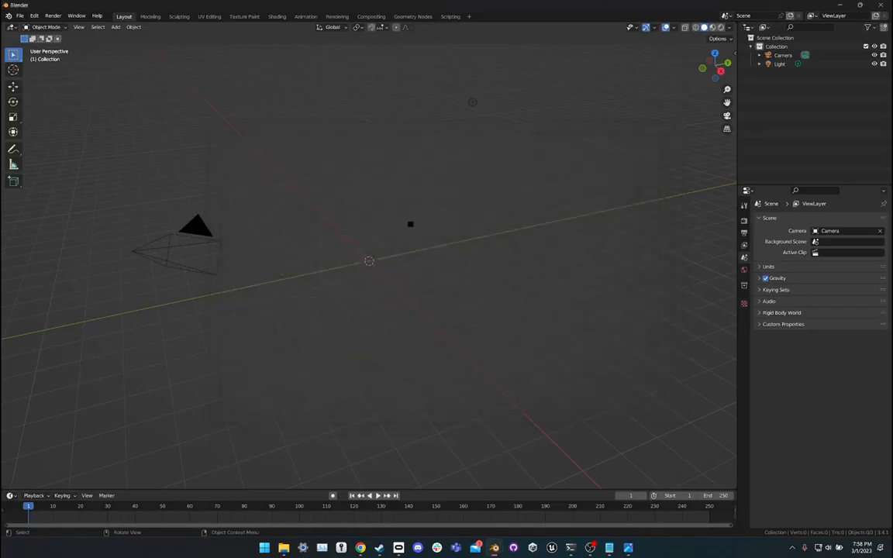
# Compare the imported shoe's bare geometry in Solid shading with its texture in Material Preview.
pyautogui.rightClick(302, 248)
pyautogui.click(336, 225)
pyautogui.moveTo(329, 225)
pyautogui.mouseDown(button='middle')
pyautogui.moveTo(305, 225)
pyautogui.moveTo(475, 202)
pyautogui.moveTo(320, 242)
pyautogui.moveTo(333, 236)
pyautogui.mouseUp(button='middle')
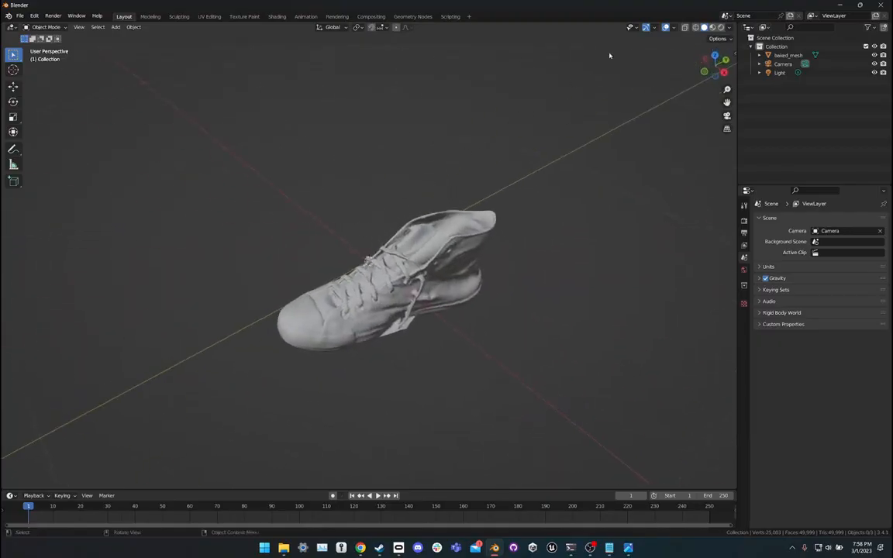
pyautogui.click(713, 27)
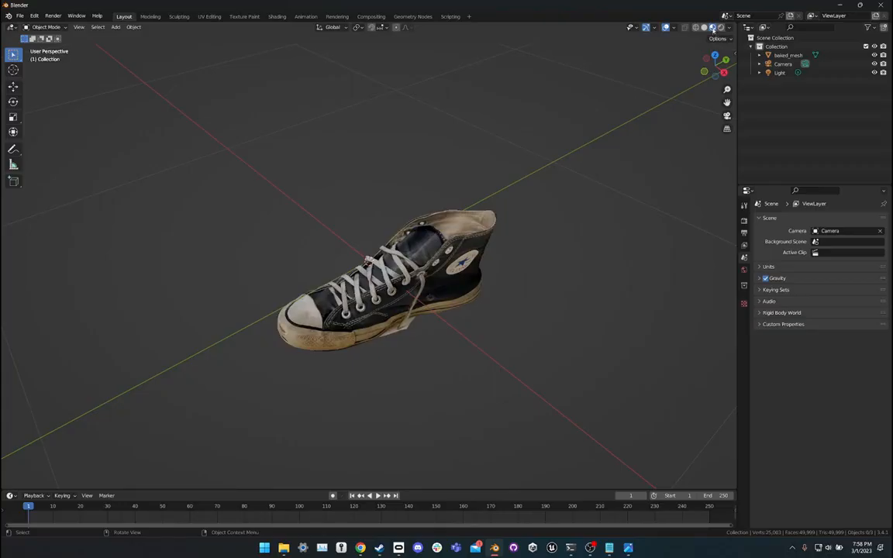
pyautogui.moveTo(558, 155)
pyautogui.mouseDown(button='middle')
pyautogui.moveTo(537, 188)
pyautogui.moveTo(576, 170)
pyautogui.moveTo(536, 246)
pyautogui.moveTo(321, 219)
pyautogui.moveTo(268, 223)
pyautogui.moveTo(273, 255)
pyautogui.moveTo(166, 207)
pyautogui.mouseUp(button='middle')
pyautogui.click(704, 27)
pyautogui.moveTo(535, 150)
pyautogui.mouseDown(button='middle')
pyautogui.moveTo(612, 132)
pyautogui.moveTo(524, 143)
pyautogui.moveTo(479, 215)
pyautogui.moveTo(401, 200)
pyautogui.moveTo(507, 153)
pyautogui.mouseUp(button='middle')
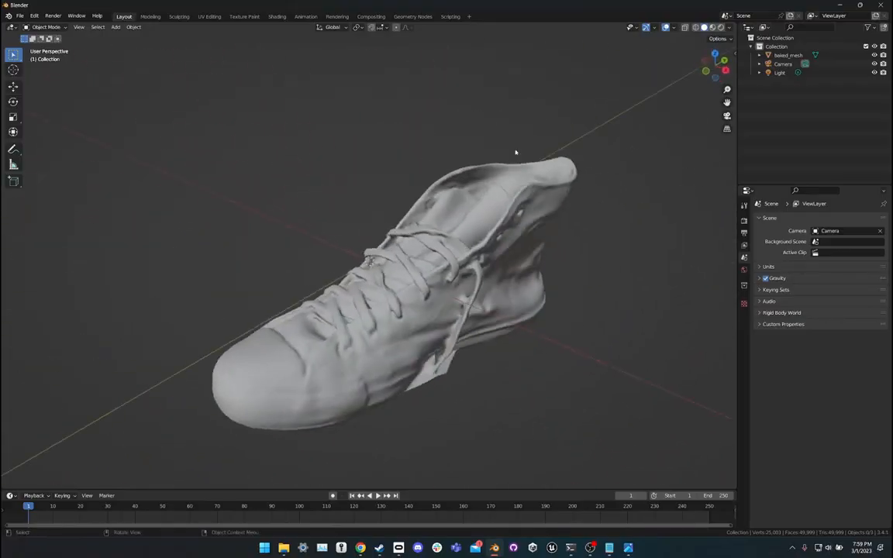
pyautogui.click(713, 27)
pyautogui.moveTo(502, 209); pyautogui.dragTo(550, 256, button='middle')
pyautogui.scroll(-1, 517, 269)
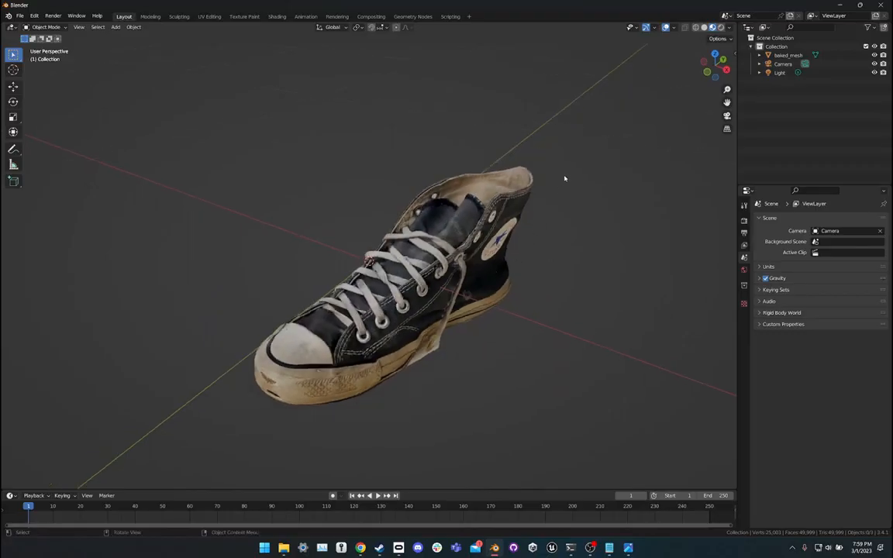
# Show the shoe mesh in Edit Mode with nothing selected and examine its dense vertices in Solid shading.
pyautogui.click(478, 256)
pyautogui.press('Tab')
pyautogui.scroll(2, 549, 265)
pyautogui.hotkey('alt', 'a')
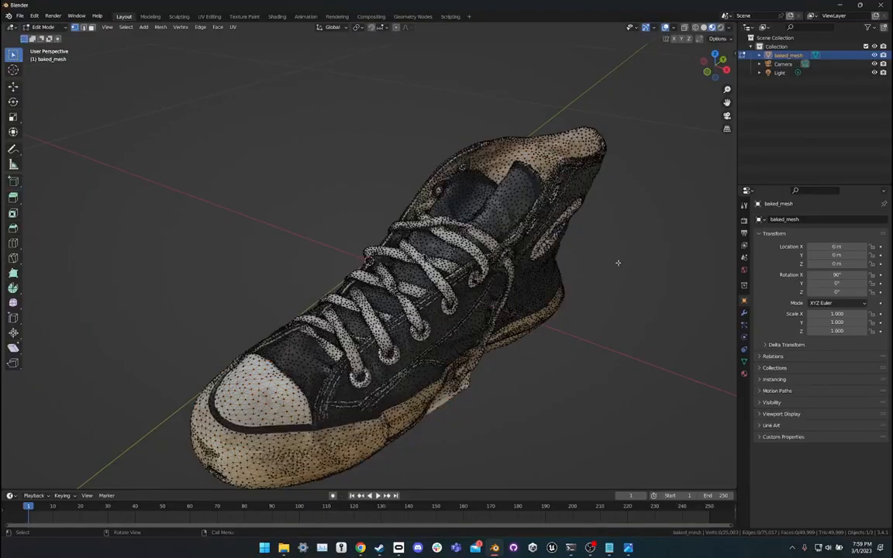
pyautogui.click(704, 28)
pyautogui.moveTo(659, 140)
pyautogui.mouseDown(button='middle')
pyautogui.moveTo(625, 151)
pyautogui.moveTo(630, 179)
pyautogui.mouseUp(button='middle')
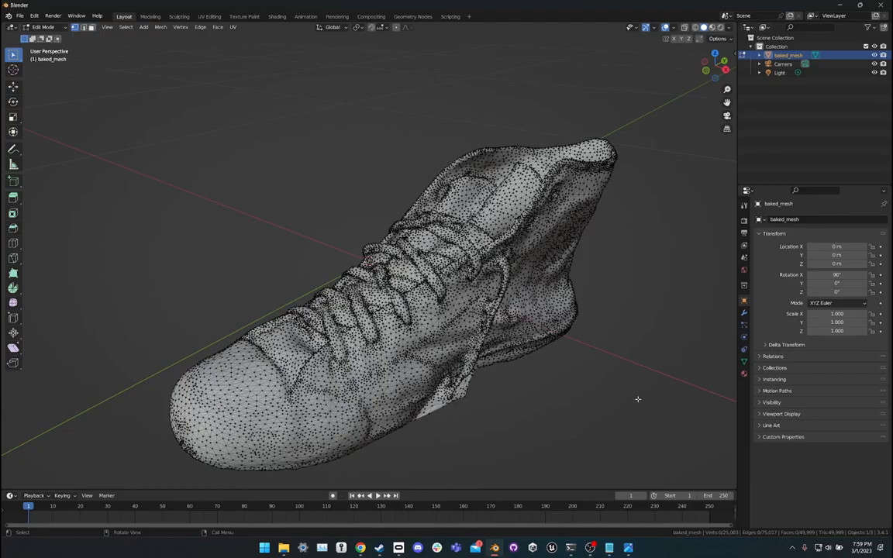
# Return the shoe to Object Mode and view the textured model in Material Preview.
pyautogui.moveTo(639, 399); pyautogui.dragTo(556, 308, button='middle')
pyautogui.press('Tab')
pyautogui.click(712, 28)
pyautogui.moveTo(607, 157)
pyautogui.mouseDown(button='middle')
pyautogui.moveTo(514, 160)
pyautogui.moveTo(506, 196)
pyautogui.mouseUp(button='middle')
pyautogui.moveTo(511, 214); pyautogui.dragTo(543, 270, button='middle')
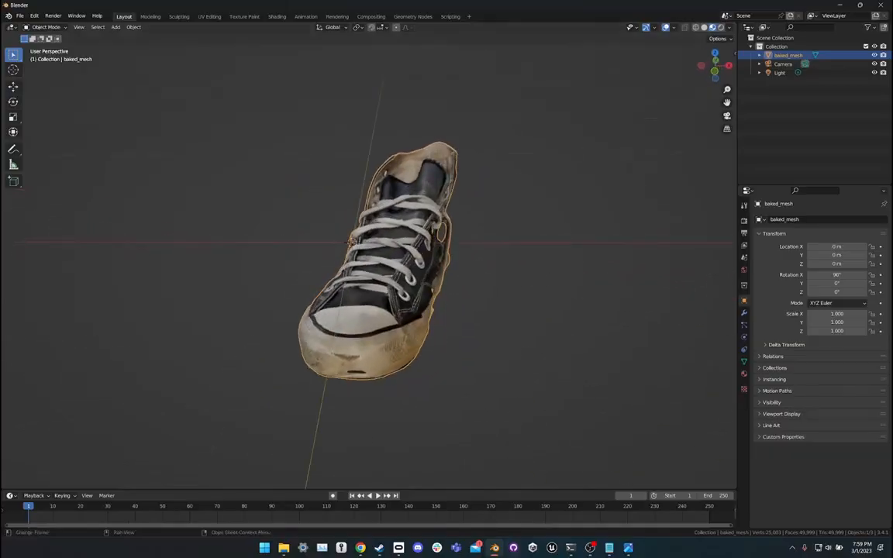
# Examine the large hole in the shoe's sole from several angles.
pyautogui.moveTo(506, 384); pyautogui.dragTo(509, 307, button='middle')
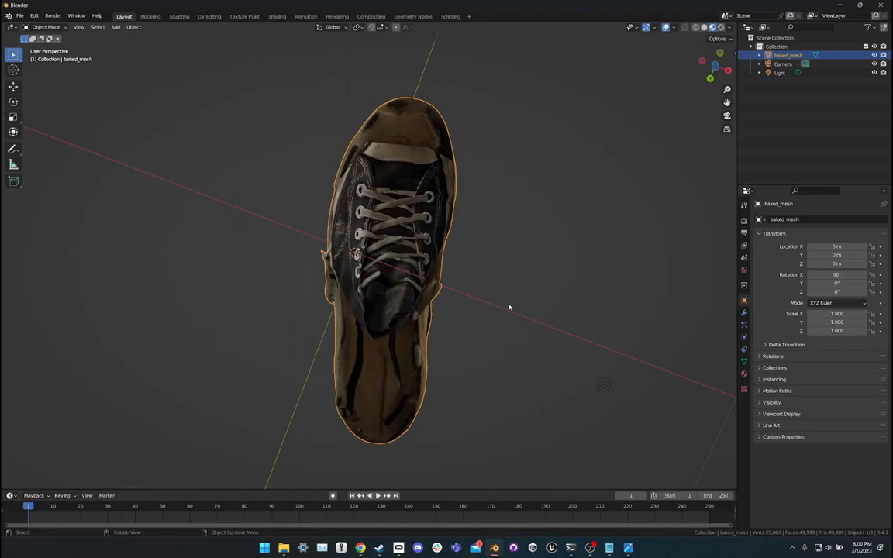
pyautogui.moveTo(509, 308); pyautogui.dragTo(620, 428, button='middle')
pyautogui.moveTo(558, 387); pyautogui.dragTo(324, 376, button='middle')
pyautogui.moveTo(439, 425); pyautogui.dragTo(460, 419, button='middle')
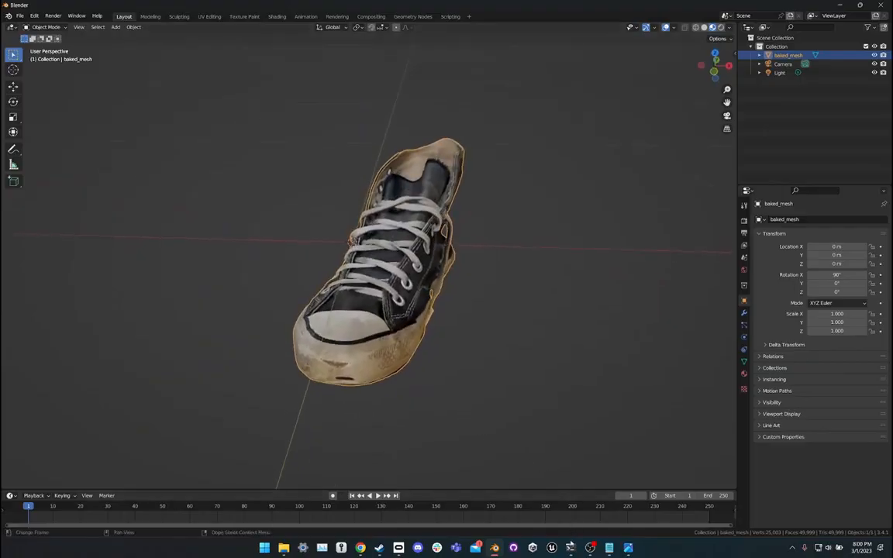
pyautogui.moveTo(604, 551)
pyautogui.click(605, 520)
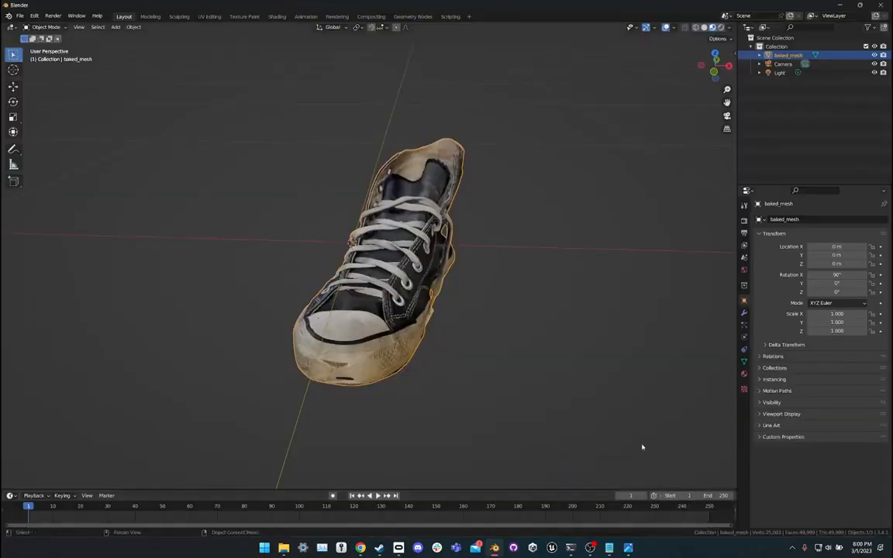
pyautogui.moveTo(642, 444); pyautogui.dragTo(475, 354, button='middle')
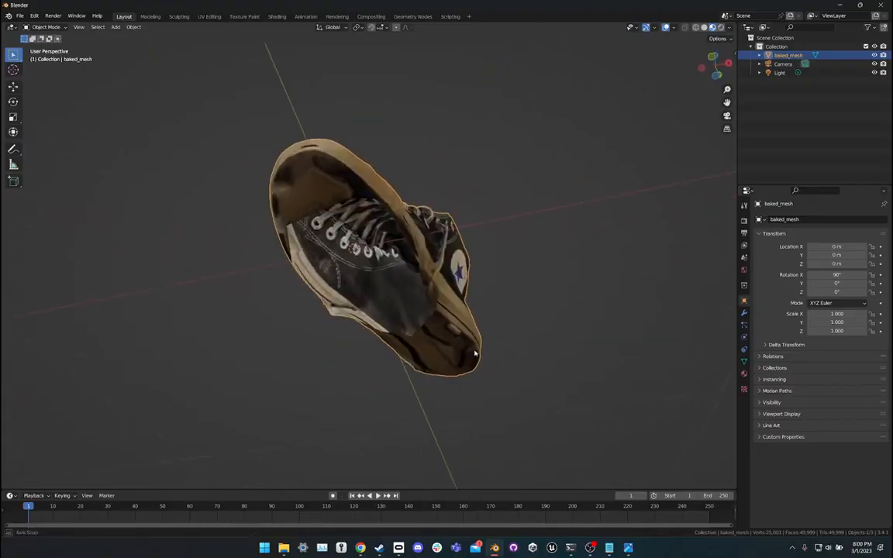
# Enter Edit Mode on the shoe mesh and display it in Solid shading.
pyautogui.press('Tab')
pyautogui.scroll(3, 511, 337)
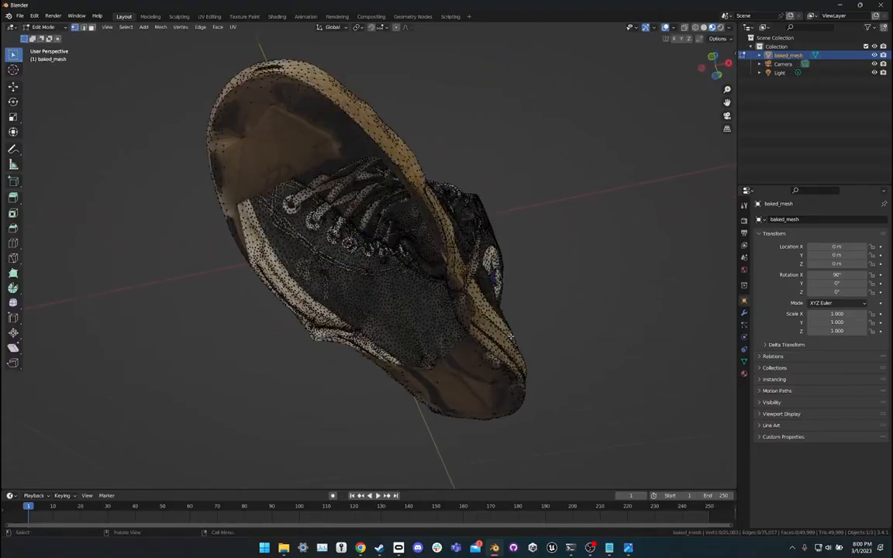
pyautogui.click(703, 27)
# Select the vertices around the sole's hole and fill it with a single face.
pyautogui.moveTo(582, 116); pyautogui.dragTo(587, 178, button='middle')
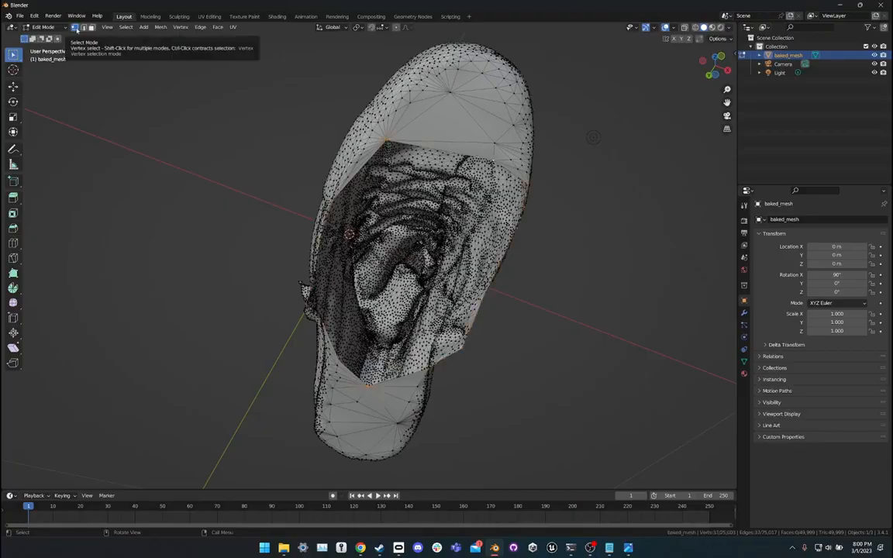
pyautogui.moveTo(597, 200); pyautogui.dragTo(585, 216, button='middle')
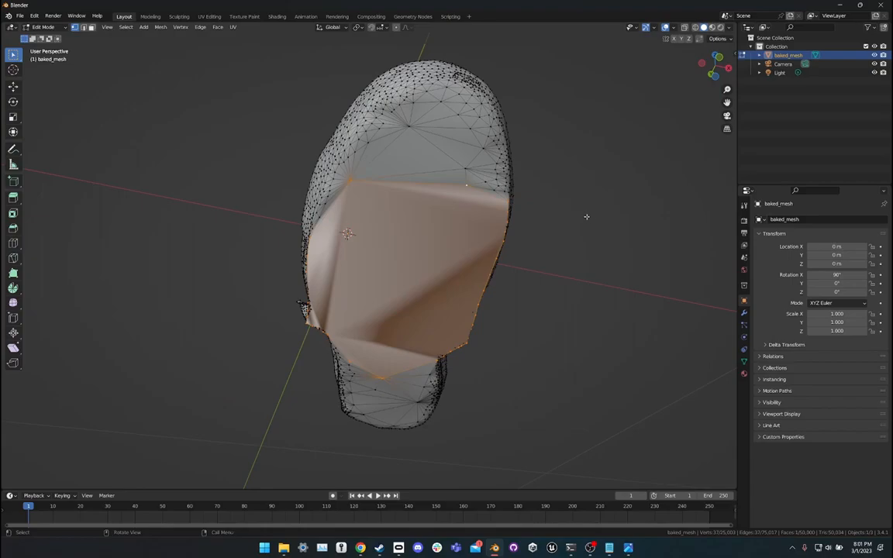
pyautogui.moveTo(591, 224)
pyautogui.mouseDown(button='middle')
pyautogui.moveTo(521, 253)
pyautogui.moveTo(580, 229)
pyautogui.moveTo(631, 193)
pyautogui.moveTo(587, 196)
pyautogui.moveTo(533, 226)
pyautogui.moveTo(599, 229)
pyautogui.mouseUp(button='middle')
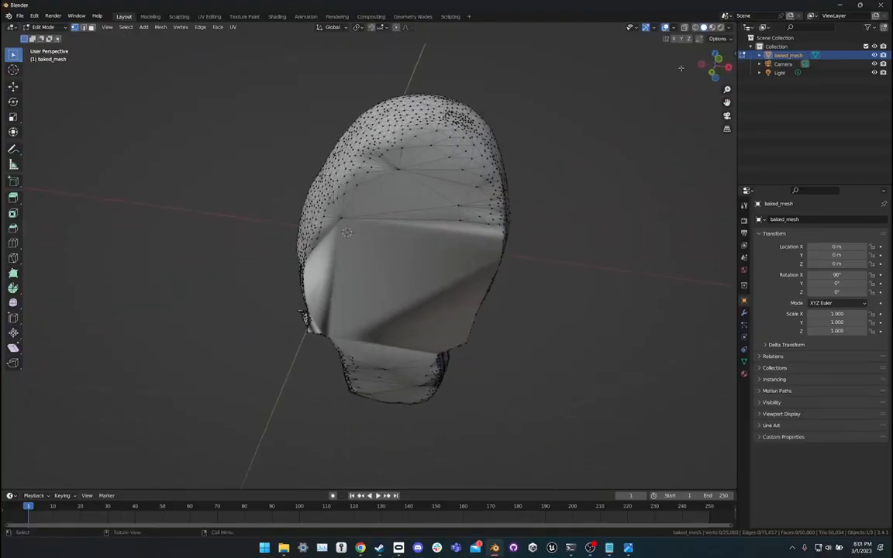
# Inspect the texture on the filled sole in Material Preview.
pyautogui.click(711, 27)
pyautogui.moveTo(544, 134)
pyautogui.mouseDown(button='middle')
pyautogui.moveTo(606, 133)
pyautogui.moveTo(584, 105)
pyautogui.moveTo(540, 146)
pyautogui.moveTo(573, 169)
pyautogui.moveTo(626, 137)
pyautogui.moveTo(647, 137)
pyautogui.moveTo(642, 160)
pyautogui.moveTo(608, 184)
pyautogui.moveTo(560, 194)
pyautogui.moveTo(597, 195)
pyautogui.moveTo(637, 166)
pyautogui.mouseUp(button='middle')
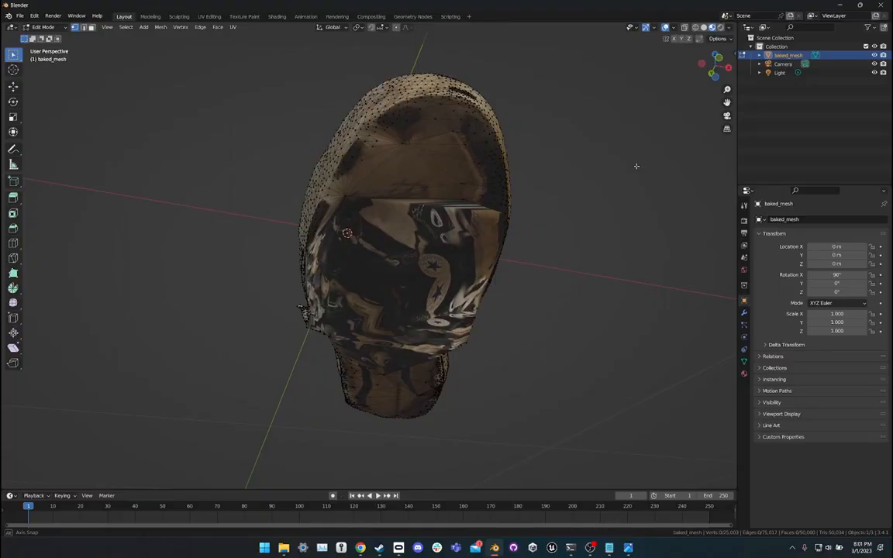
pyautogui.moveTo(592, 196); pyautogui.dragTo(565, 194, button='middle')
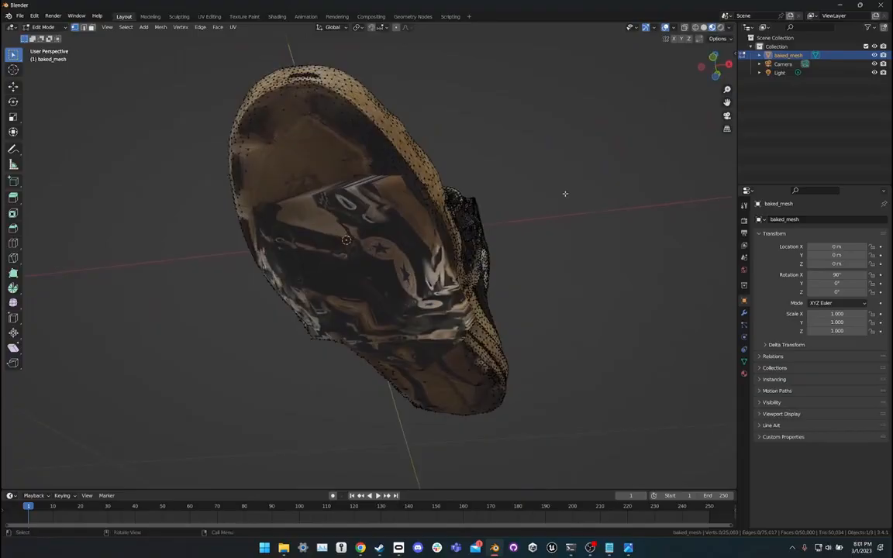
pyautogui.moveTo(564, 194)
pyautogui.mouseDown(button='middle')
pyautogui.moveTo(549, 209)
pyautogui.moveTo(576, 192)
pyautogui.moveTo(546, 217)
pyautogui.moveTo(566, 206)
pyautogui.mouseUp(button='middle')
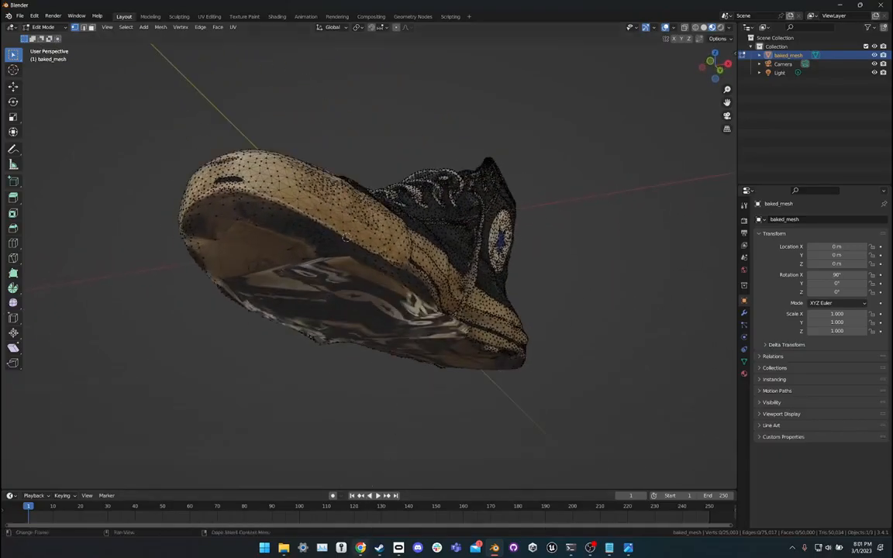
# Switch to Chrome and view the YouTube video "[3.2] Blender Tutorial: Different Ways to Fill Holes", highlighting its title.
pyautogui.moveTo(360, 548)
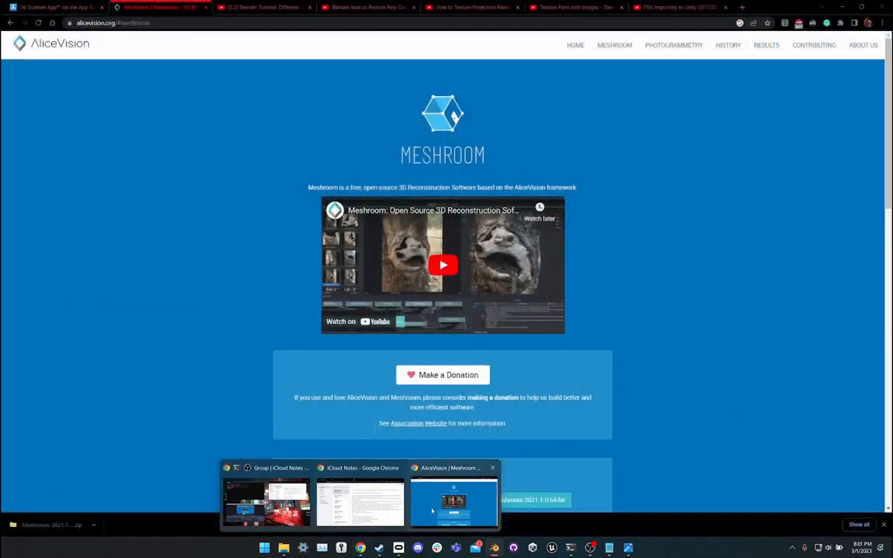
pyautogui.click(432, 510)
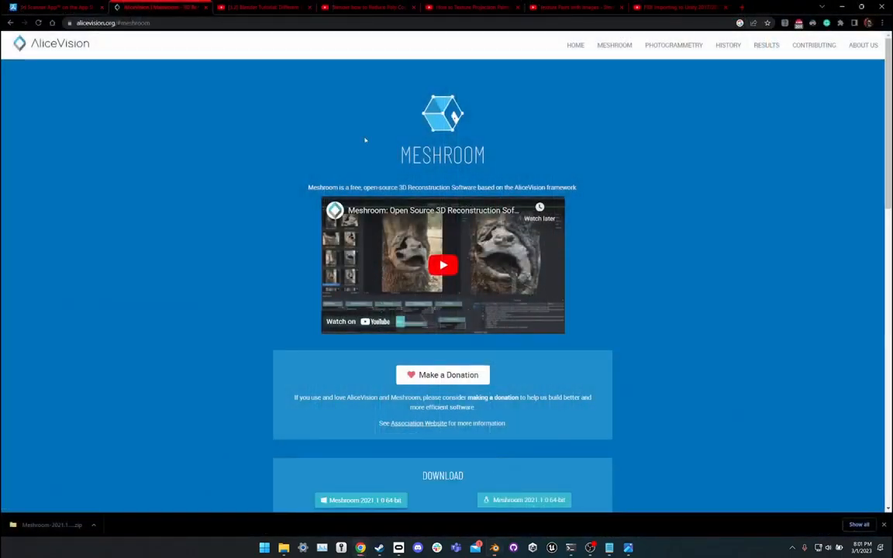
pyautogui.click(284, 9)
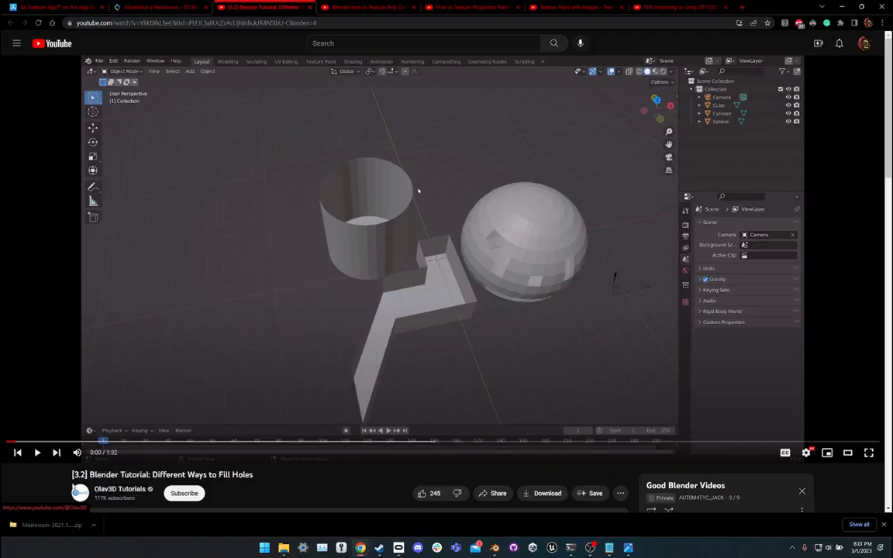
pyautogui.moveTo(79, 474); pyautogui.dragTo(256, 487)
pyautogui.click(272, 479)
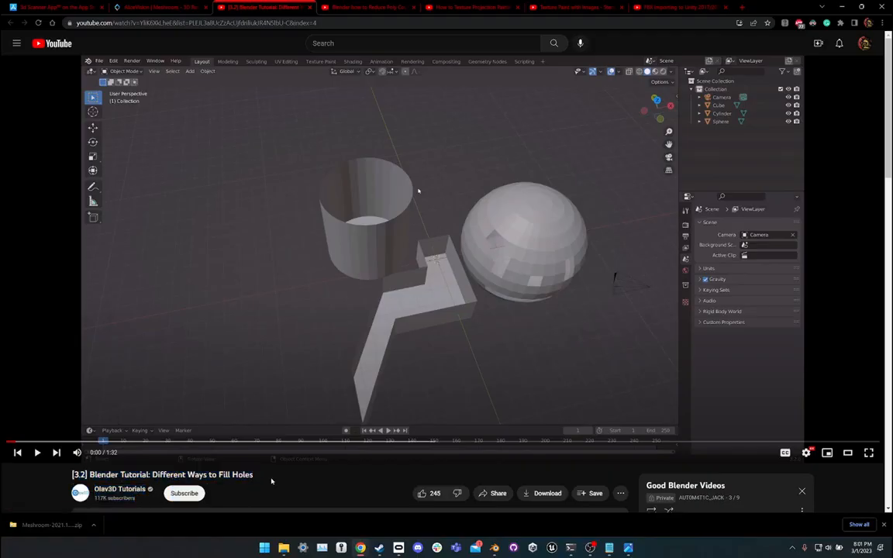
pyautogui.moveTo(571, 547)
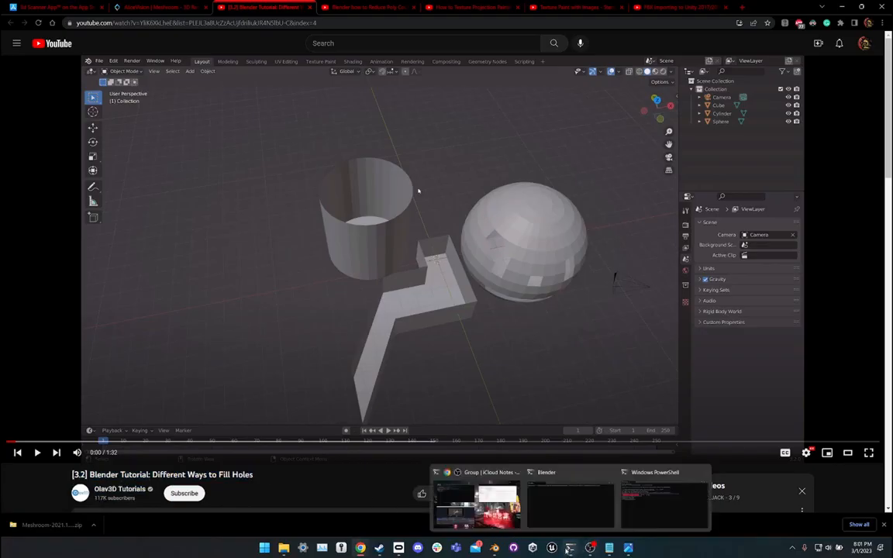
# Switch back to Blender, undo the sole's hole fill and clear the vertex selection.
pyautogui.click(494, 549)
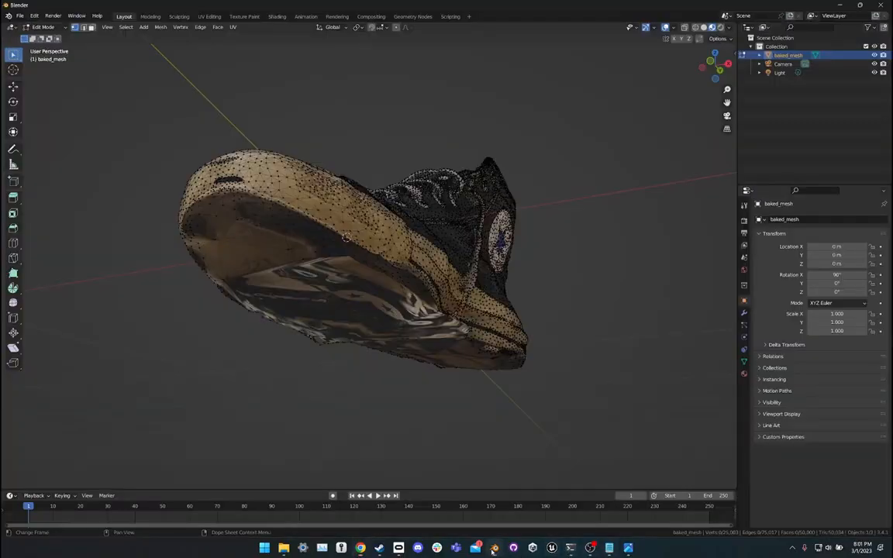
pyautogui.moveTo(254, 367); pyautogui.dragTo(379, 97, button='middle')
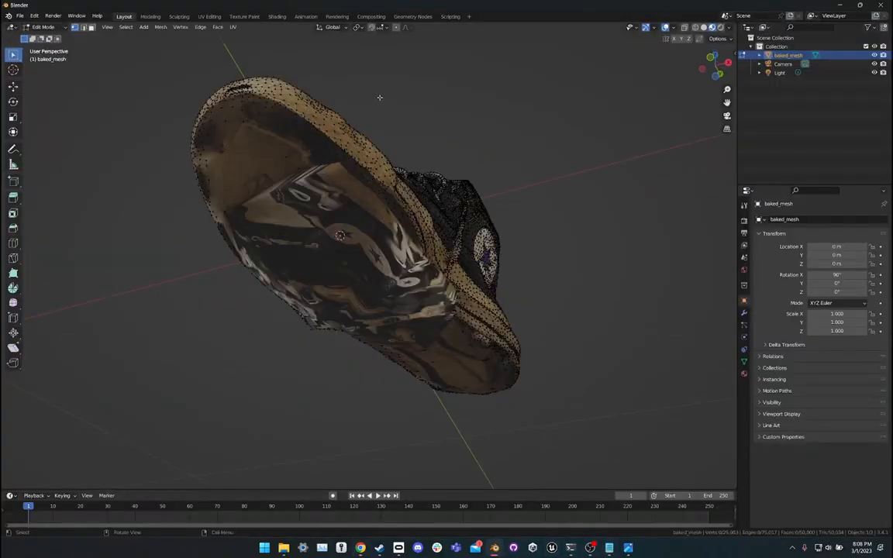
pyautogui.hotkey('ctrl', 'z')
pyautogui.hotkey('ctrl', 'z')
pyautogui.click(419, 140)
# Switch to Solid shading, select all non-manifold geometry of the shoe mesh and fill the sole's hole with a face.
pyautogui.click(704, 27)
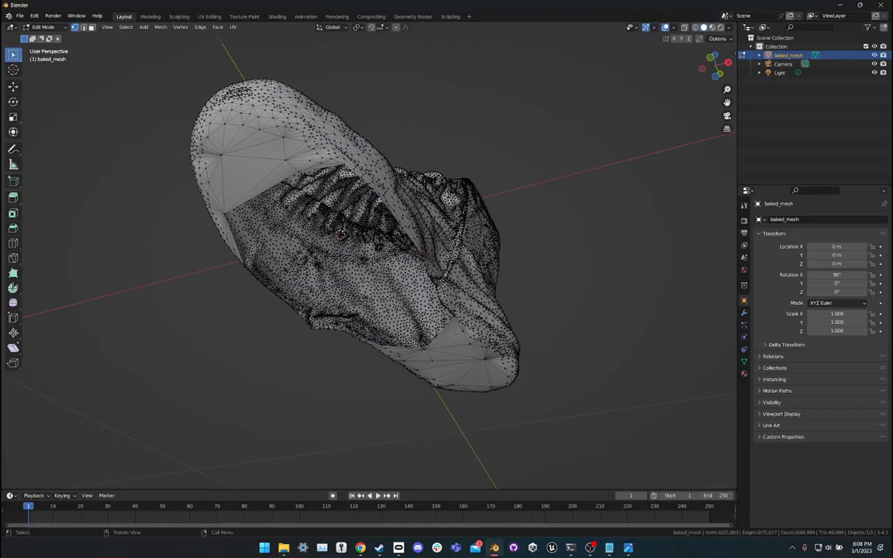
pyautogui.click(125, 27)
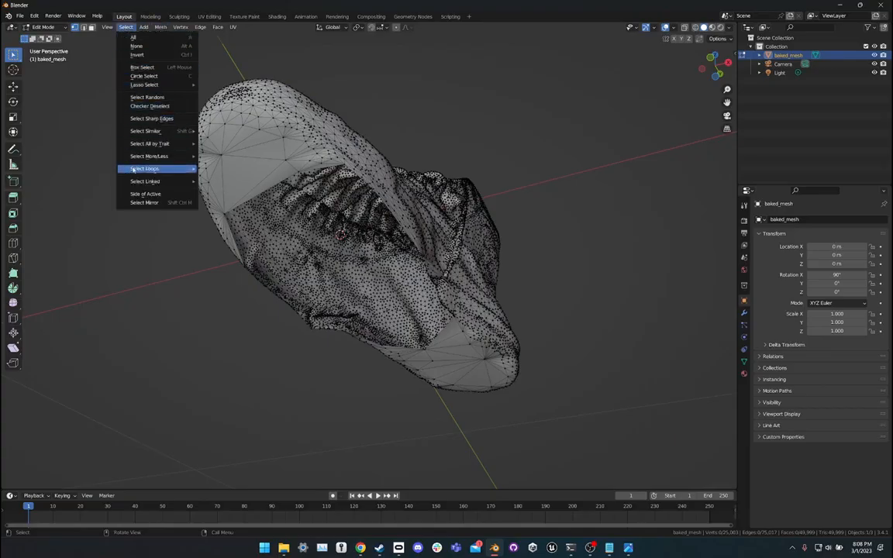
pyautogui.moveTo(167, 143)
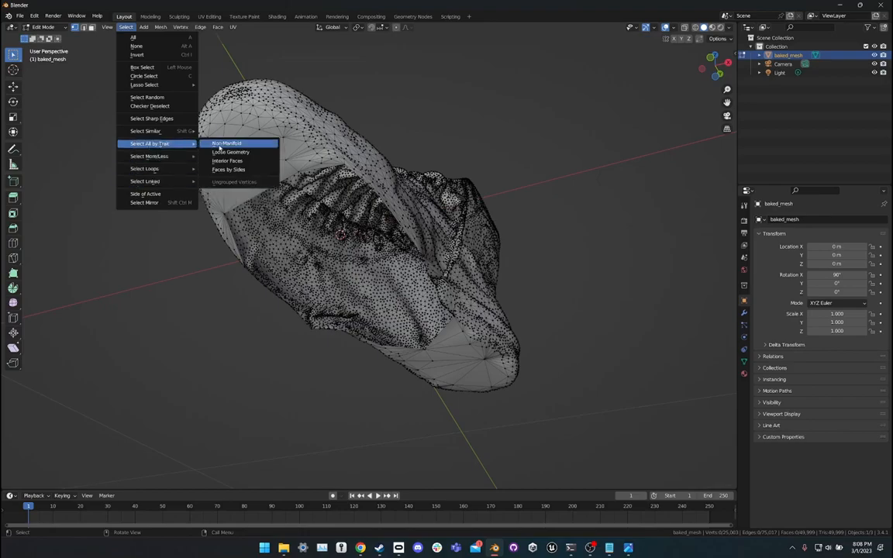
pyautogui.click(243, 147)
pyautogui.moveTo(219, 131); pyautogui.dragTo(367, 286, button='middle')
pyautogui.press('f')
pyautogui.scroll(-3, 367, 285)
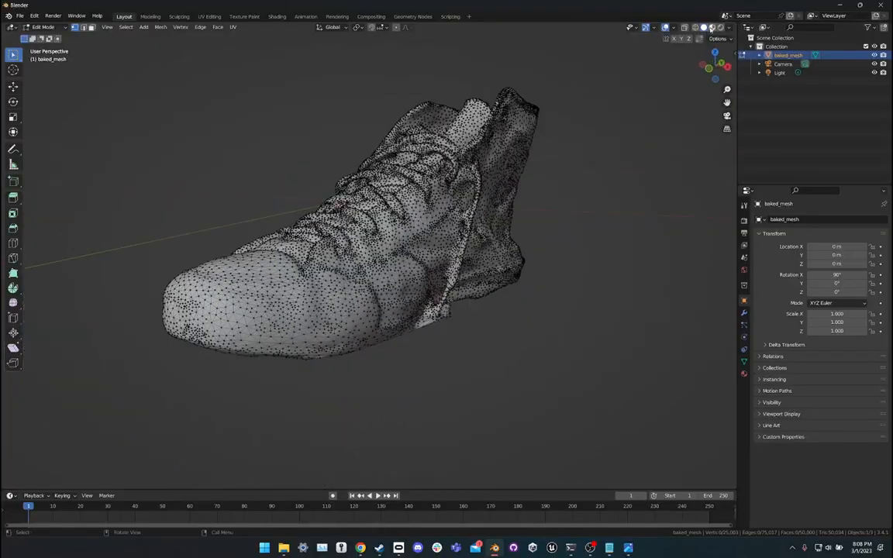
# Inspect the filled shoe from the side in Material Preview, outside Edit Mode.
pyautogui.click(712, 27)
pyautogui.press('Tab')
pyautogui.moveTo(542, 196); pyautogui.dragTo(356, 304, button='middle')
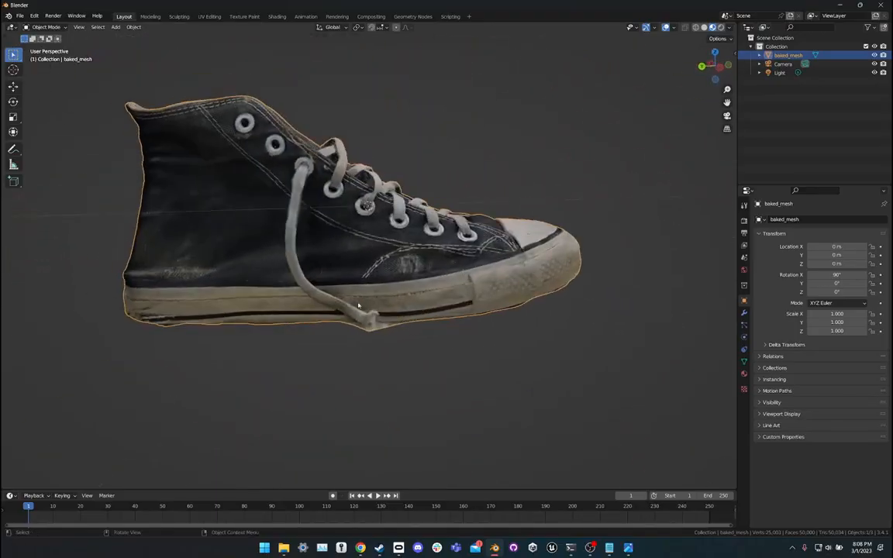
pyautogui.moveTo(451, 273); pyautogui.dragTo(583, 376, button='middle')
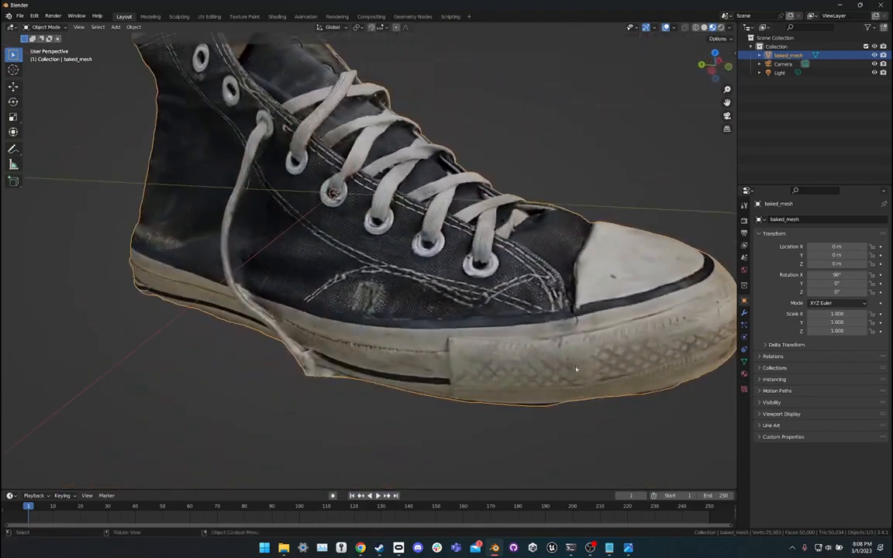
pyautogui.moveTo(374, 320); pyautogui.dragTo(388, 397, button='middle')
pyautogui.press('Tab')
pyautogui.press('Tab')
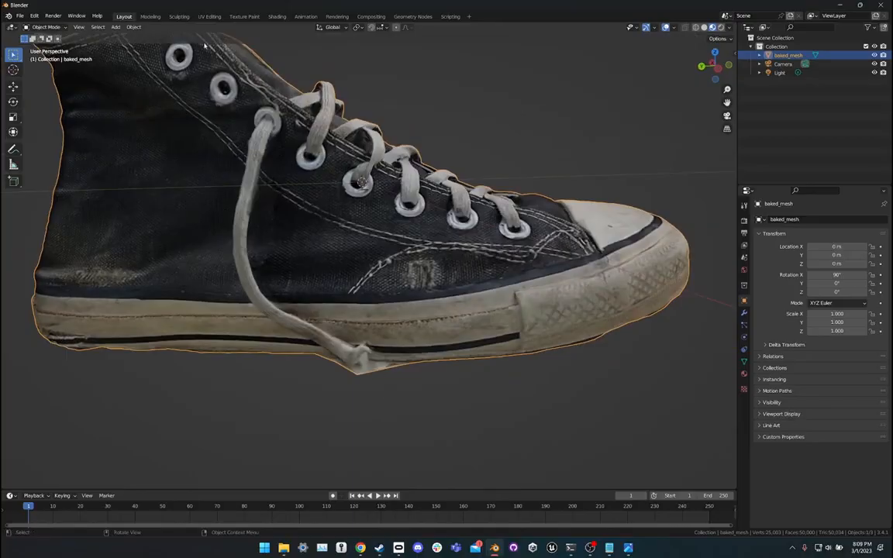
# Open the Sculpting workspace and examine the loose lace end and the sole's lower edge up close.
pyautogui.click(179, 17)
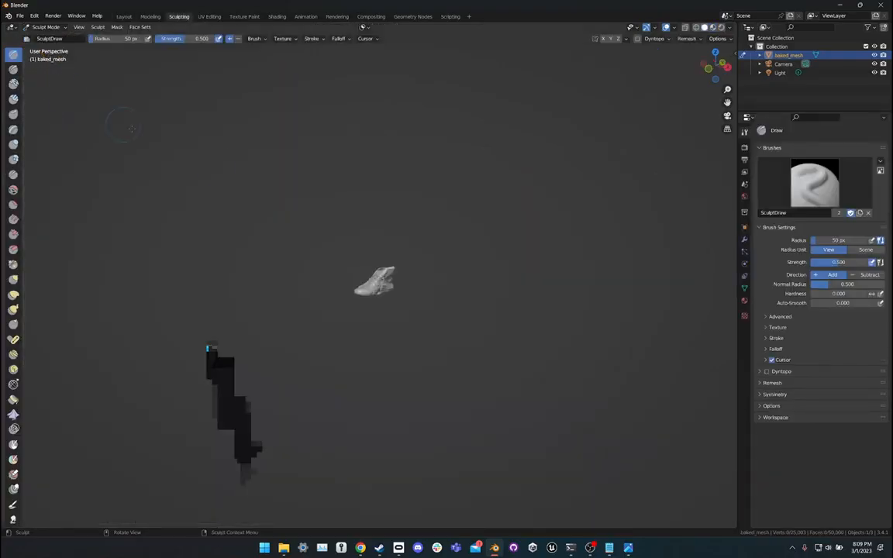
pyautogui.moveTo(372, 326); pyautogui.dragTo(388, 341, button='middle')
pyautogui.moveTo(383, 292); pyautogui.dragTo(498, 307, button='middle')
pyautogui.scroll(2, 389, 313)
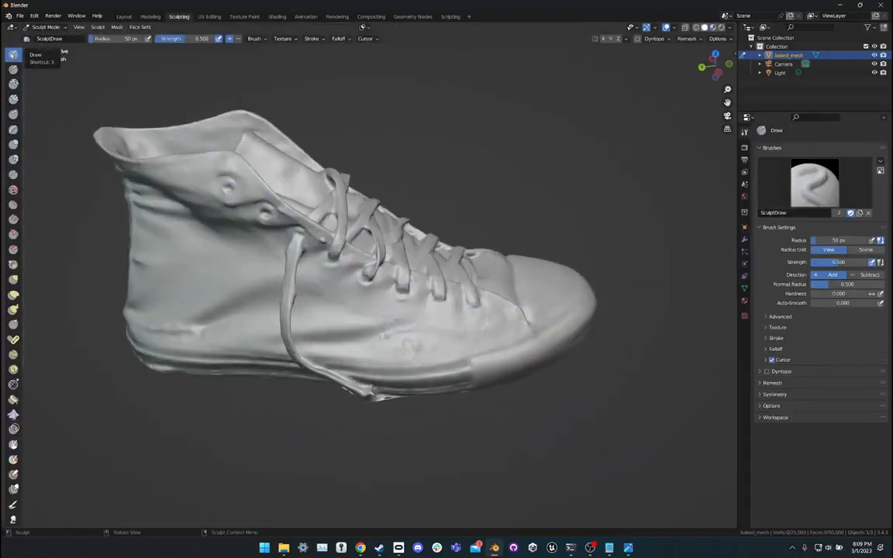
pyautogui.moveTo(350, 232)
pyautogui.mouseDown(button='middle')
pyautogui.moveTo(315, 255)
pyautogui.moveTo(308, 174)
pyautogui.moveTo(353, 246)
pyautogui.mouseUp(button='middle')
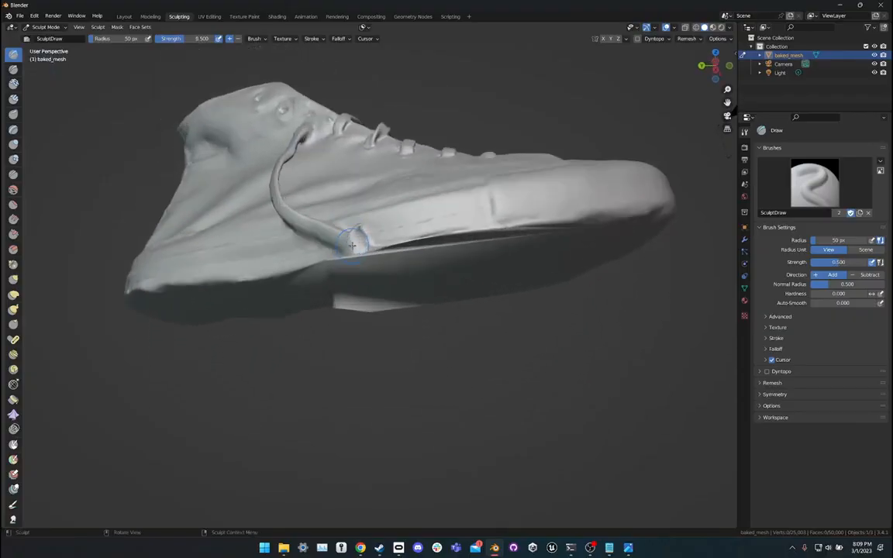
pyautogui.scroll(6, 353, 246)
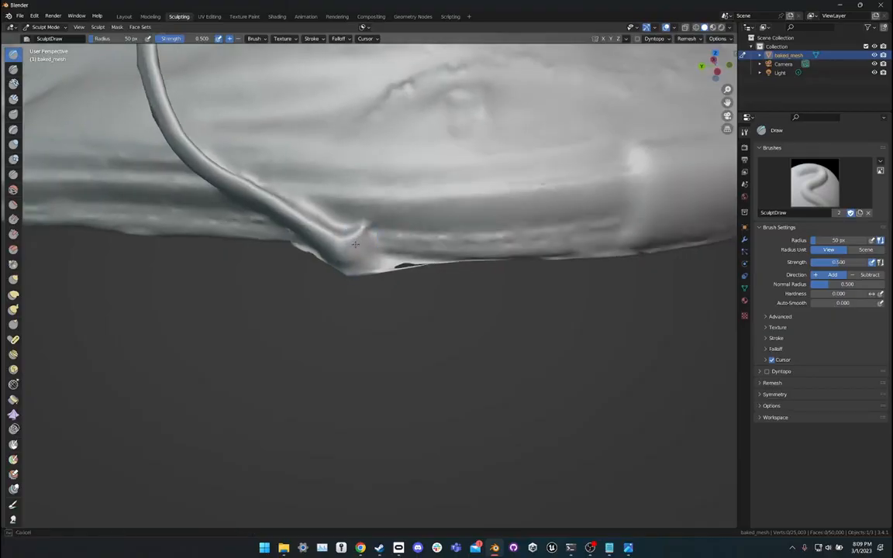
pyautogui.moveTo(360, 233); pyautogui.dragTo(327, 231, button='middle')
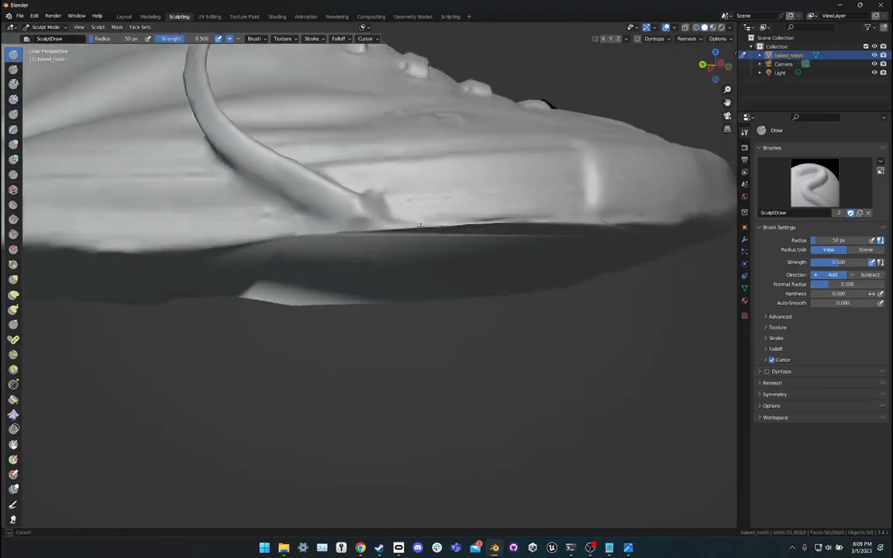
pyautogui.moveTo(434, 227); pyautogui.dragTo(427, 242, button='middle')
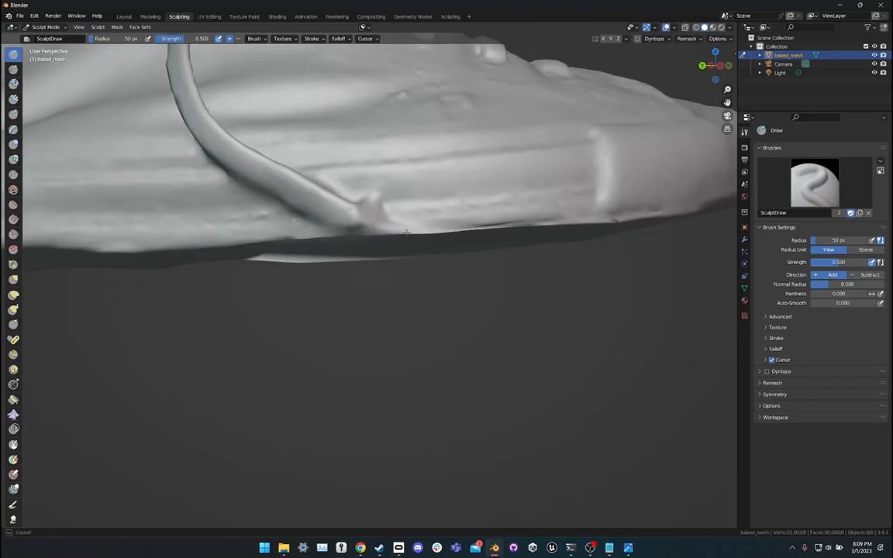
# Examine the stray scanned surface around the lace tip on the All Star logo side in Material Preview.
pyautogui.click(714, 28)
pyautogui.moveTo(560, 148); pyautogui.dragTo(342, 171, button='middle')
pyautogui.scroll(-4, 524, 187)
pyautogui.scroll(5, 380, 177)
pyautogui.moveTo(580, 239); pyautogui.dragTo(597, 118, button='middle')
pyautogui.moveTo(484, 176); pyautogui.dragTo(390, 360, button='middle')
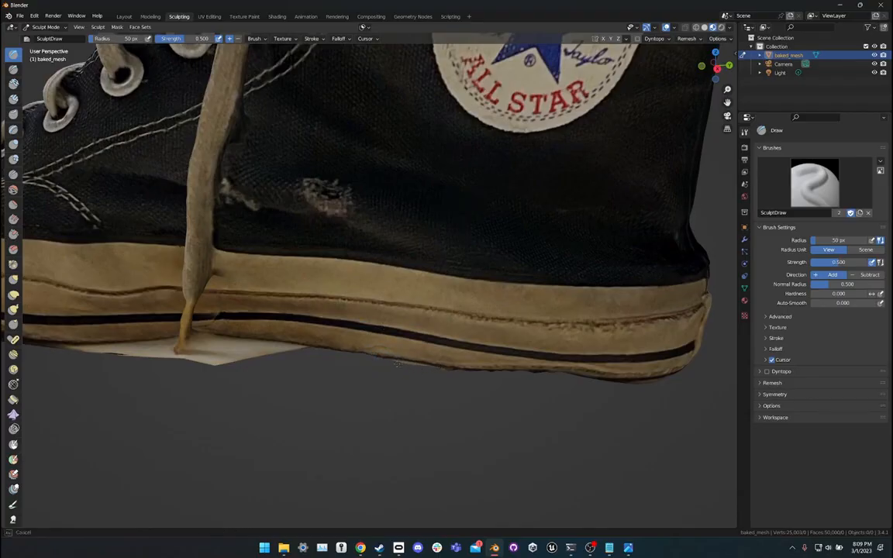
pyautogui.moveTo(404, 361); pyautogui.dragTo(401, 258, button='middle')
pyautogui.scroll(6, 442, 271)
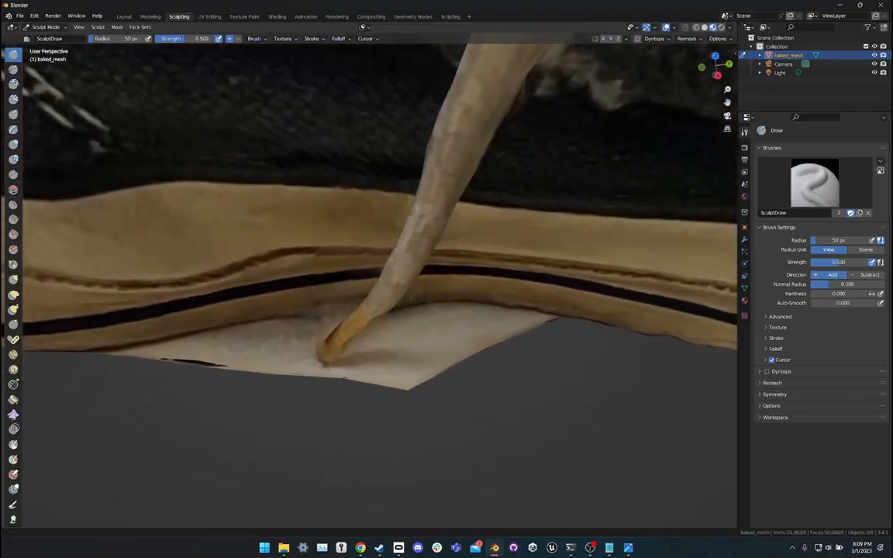
pyautogui.scroll(-5, 400, 257)
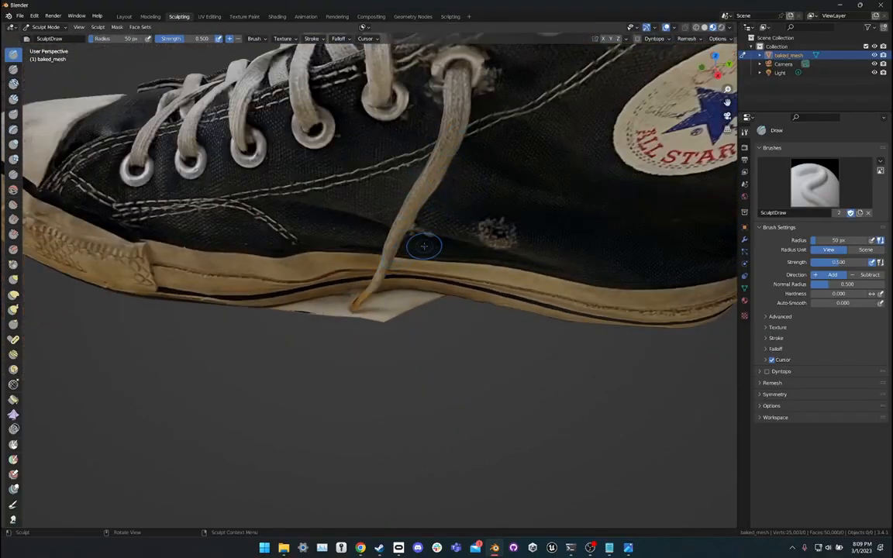
pyautogui.moveTo(422, 246)
pyautogui.mouseDown(button='middle')
pyautogui.moveTo(428, 229)
pyautogui.moveTo(422, 246)
pyautogui.mouseUp(button='middle')
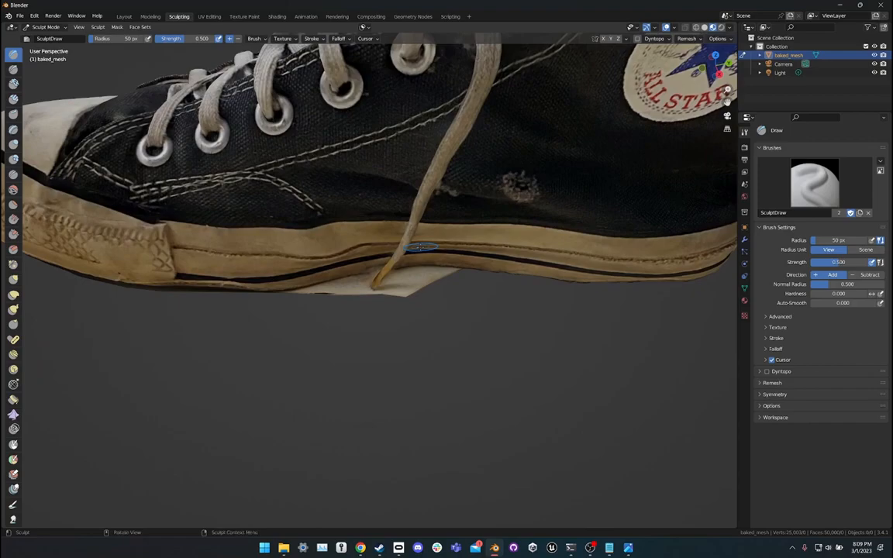
pyautogui.scroll(5, 421, 246)
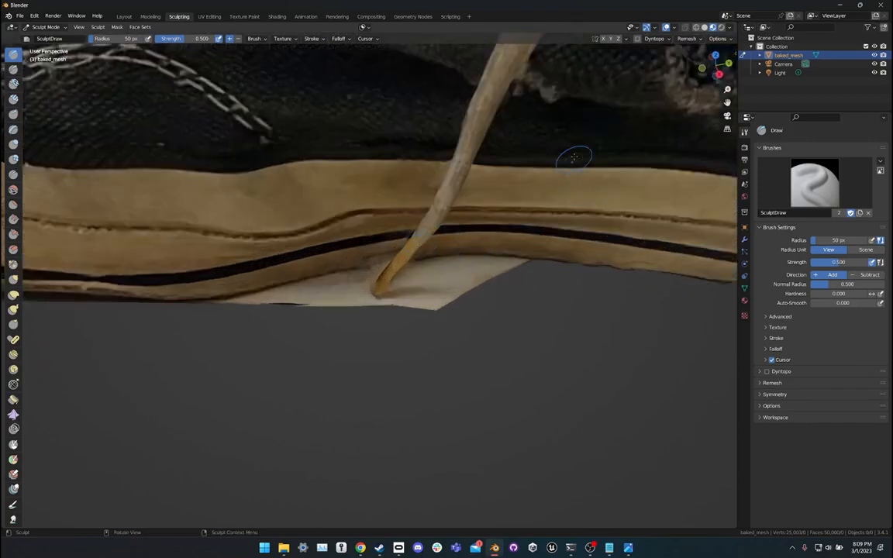
# Return to Solid shading, enter Edit Mode and enable X-Ray for selecting through the mesh around the lace tip.
pyautogui.click(704, 27)
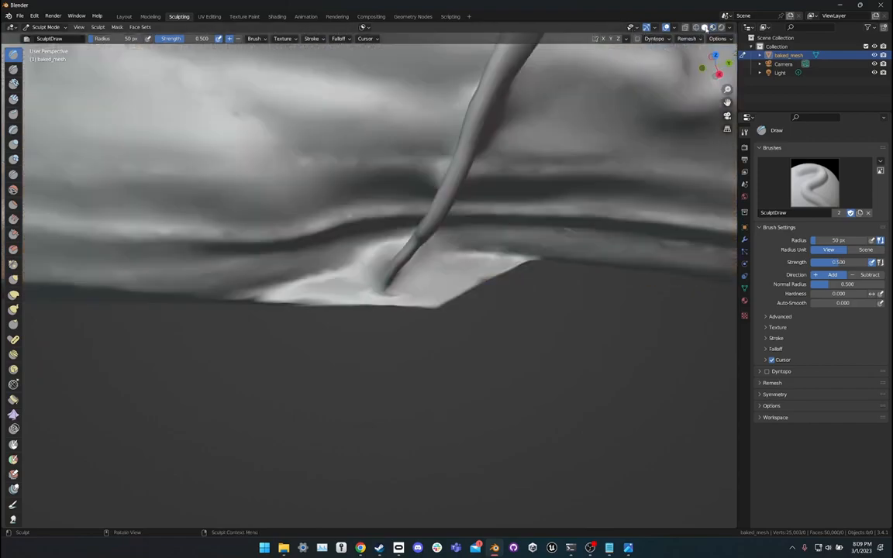
pyautogui.press('Tab')
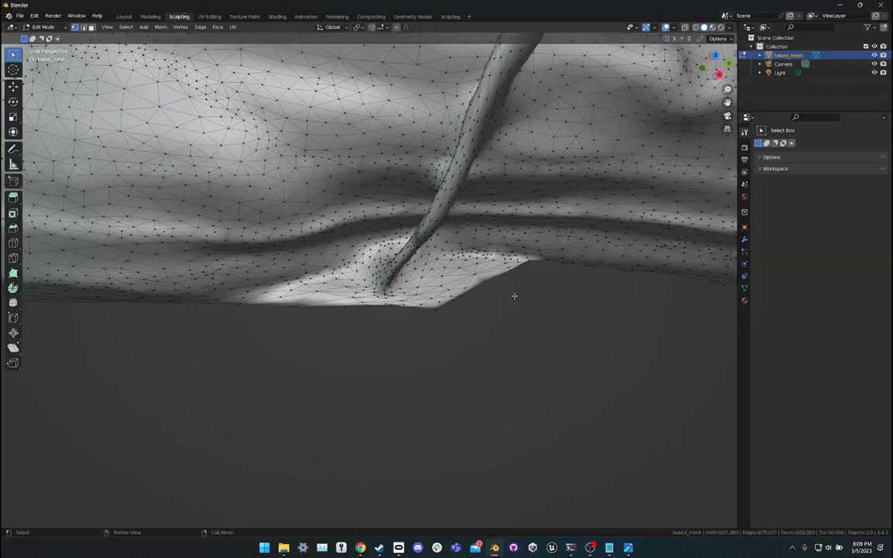
pyautogui.moveTo(515, 296)
pyautogui.mouseDown(button='middle')
pyautogui.moveTo(506, 303)
pyautogui.moveTo(521, 300)
pyautogui.moveTo(513, 299)
pyautogui.mouseUp(button='middle')
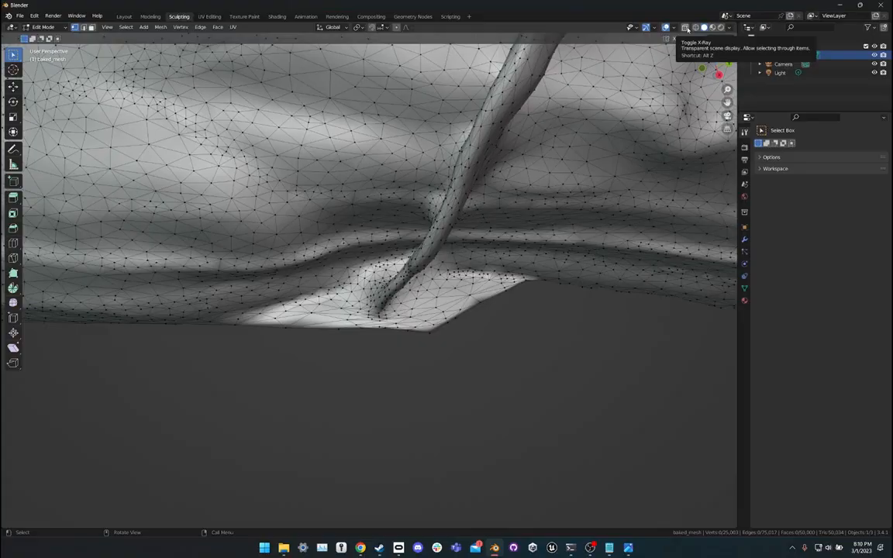
pyautogui.click(685, 27)
pyautogui.scroll(-8, 502, 324)
pyautogui.moveTo(524, 323); pyautogui.dragTo(326, 285, button='middle')
pyautogui.scroll(6, 429, 282)
pyautogui.scroll(8, 423, 289)
pyautogui.scroll(-5, 423, 289)
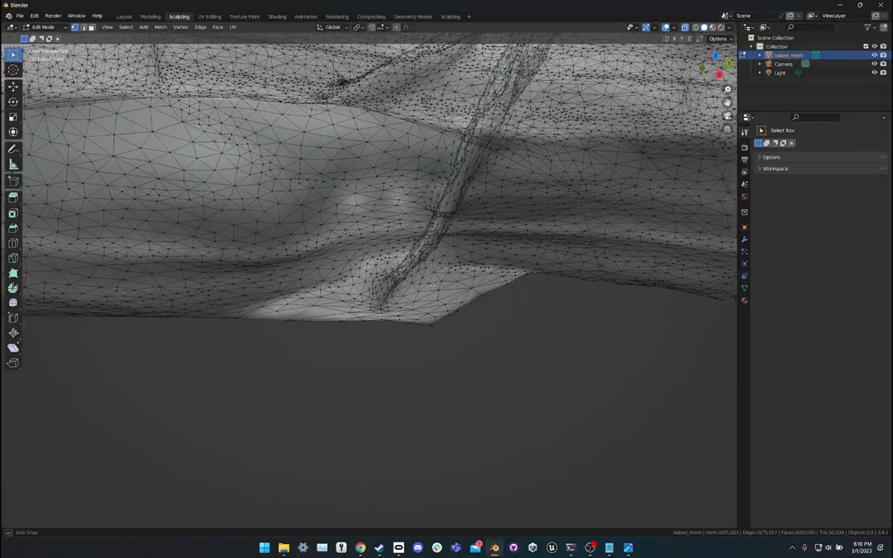
pyautogui.moveTo(400, 319)
pyautogui.mouseDown(button='middle')
pyautogui.moveTo(413, 283)
pyautogui.moveTo(405, 314)
pyautogui.mouseUp(button='middle')
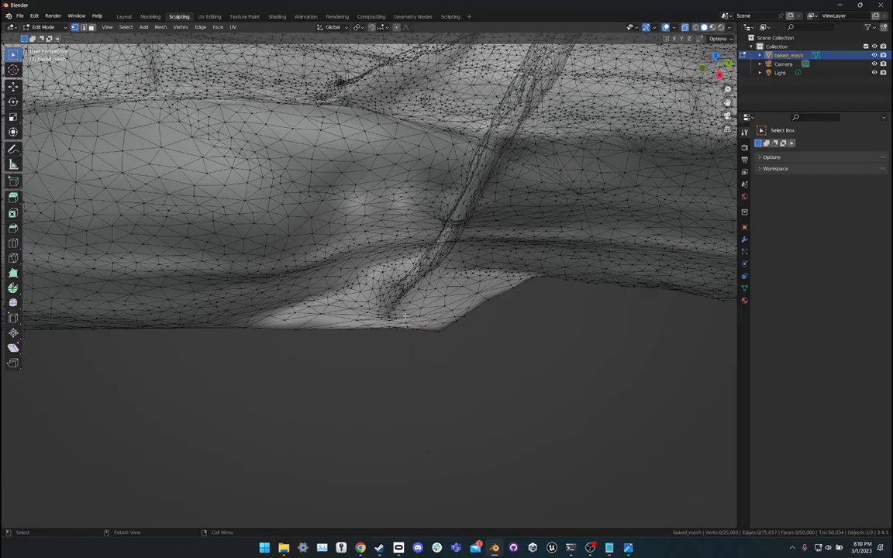
pyautogui.moveTo(411, 363); pyautogui.dragTo(507, 284)
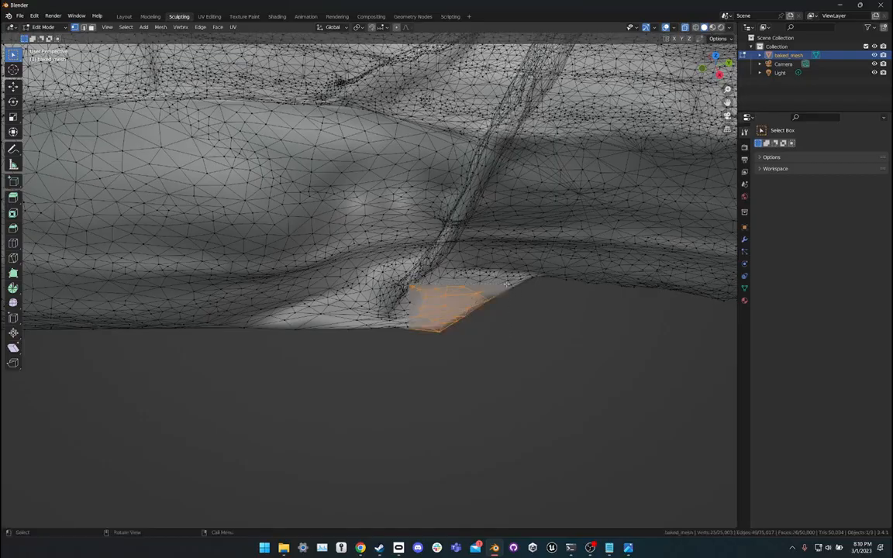
pyautogui.click(401, 351)
pyautogui.moveTo(246, 115); pyautogui.dragTo(308, 134, button='middle')
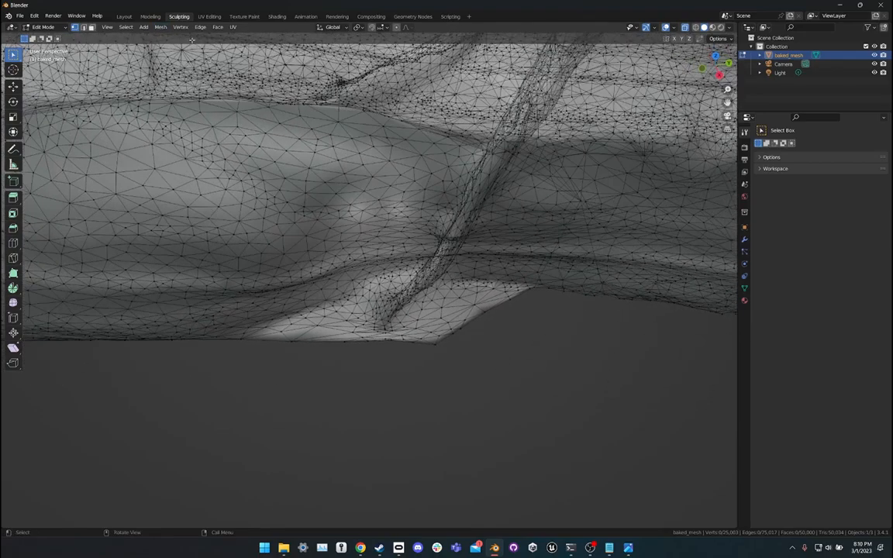
# Lasso-select the stray surface on both sides of the lace tip below the sole and delete its vertices.
pyautogui.click(126, 28)
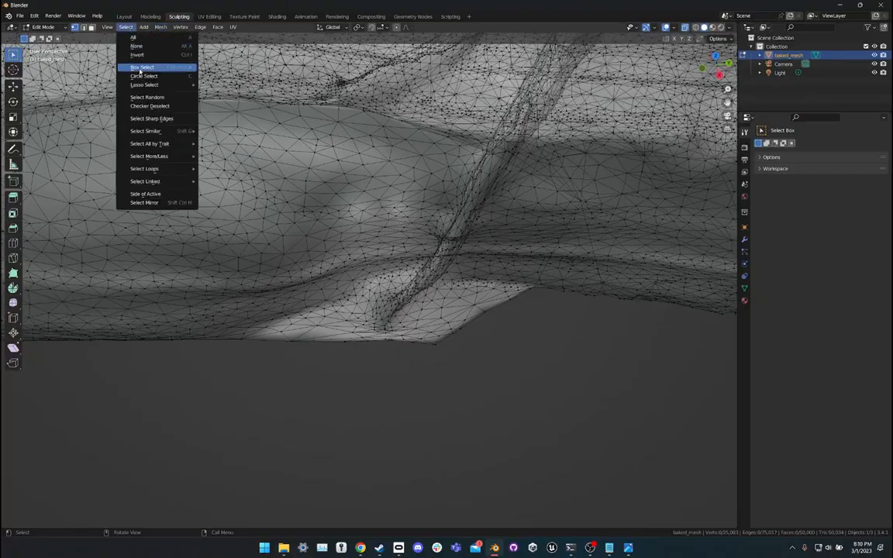
pyautogui.moveTo(165, 84)
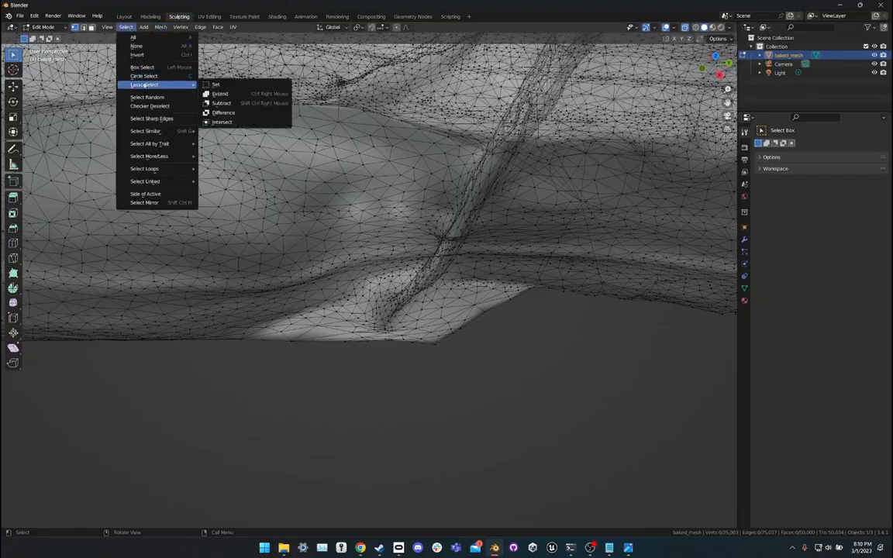
pyautogui.click(206, 85)
pyautogui.moveTo(241, 363); pyautogui.dragTo(279, 332)
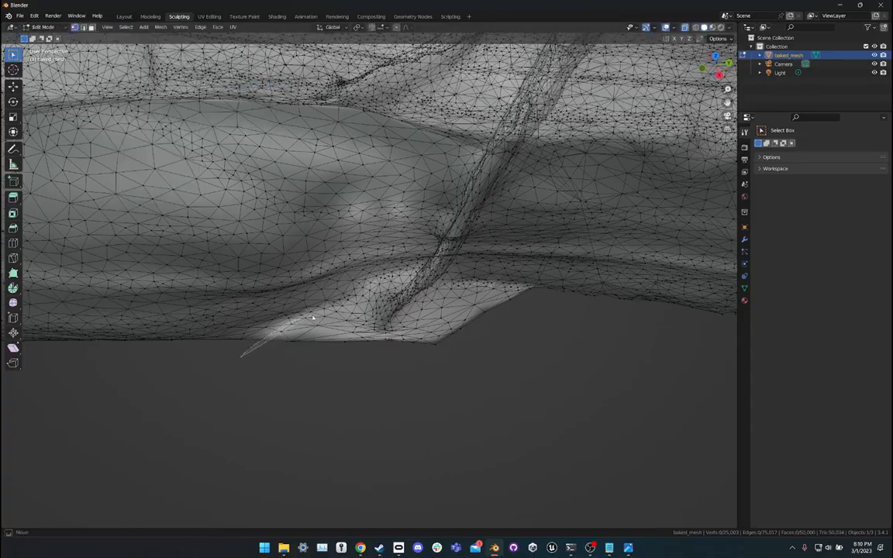
pyautogui.moveTo(368, 297)
pyautogui.mouseDown()
pyautogui.moveTo(364, 334)
pyautogui.moveTo(387, 349)
pyautogui.moveTo(438, 300)
pyautogui.moveTo(541, 297)
pyautogui.moveTo(568, 311)
pyautogui.moveTo(598, 411)
pyautogui.mouseUp()
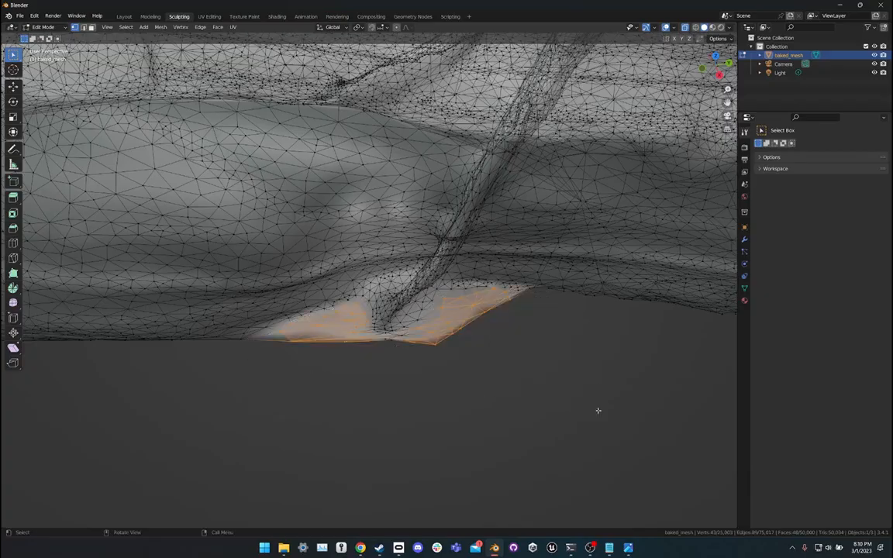
pyautogui.press('x')
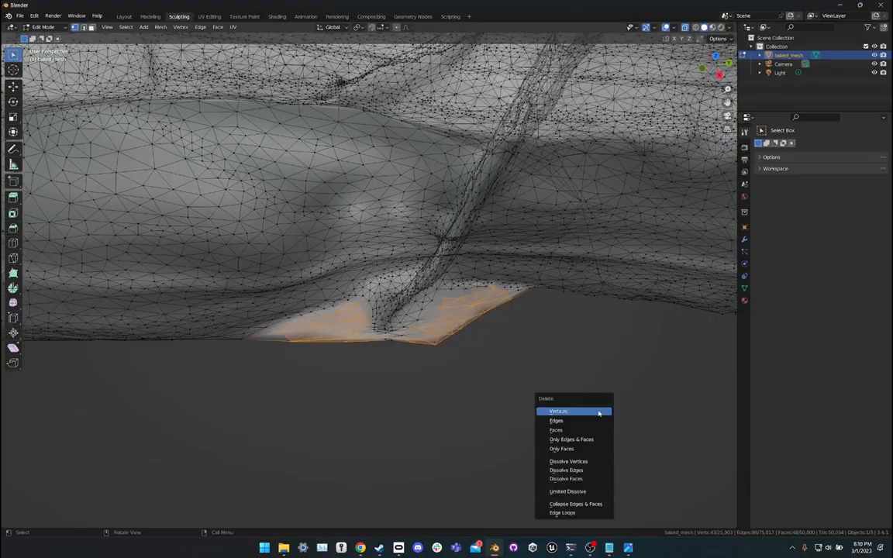
pyautogui.click(598, 413)
pyautogui.moveTo(513, 365)
pyautogui.keyDown('shift'); pyautogui.mouseDown(button='middle')
pyautogui.moveTo(516, 329)
pyautogui.moveTo(504, 369)
pyautogui.moveTo(499, 295)
pyautogui.moveTo(509, 259)
pyautogui.moveTo(490, 310)
pyautogui.moveTo(468, 313)
pyautogui.mouseUp(button='middle'); pyautogui.keyUp('shift')
# Select the leftover loose vertices beneath the lace tip and delete them.
pyautogui.press('Tab')
pyautogui.scroll(-7, 499, 295)
pyautogui.scroll(5, 489, 315)
pyautogui.scroll(6, 495, 311)
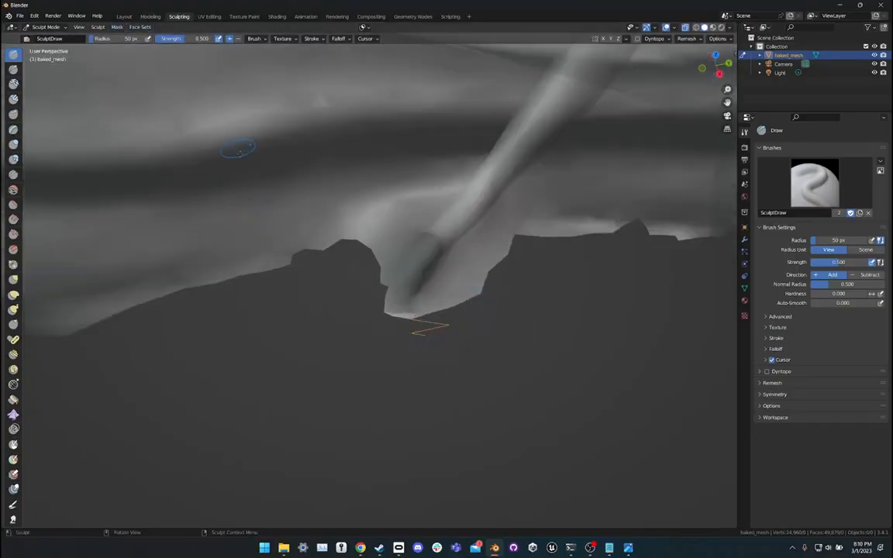
pyautogui.press('Tab')
pyautogui.moveTo(495, 377); pyautogui.dragTo(395, 321)
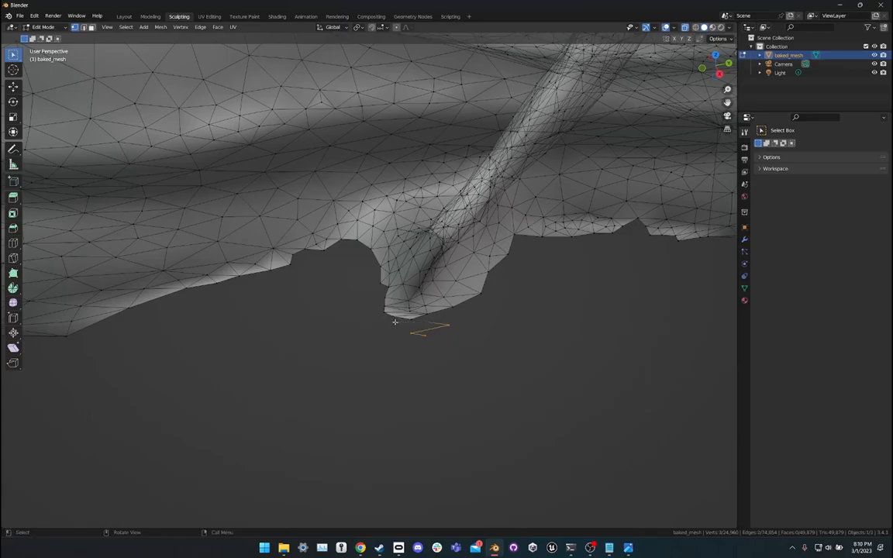
pyautogui.press('x')
pyautogui.click(391, 322)
# Turn off X-Ray, select the boundary loop of the sole's hole and fill it with a face.
pyautogui.moveTo(462, 359); pyautogui.dragTo(430, 313, button='middle')
pyautogui.scroll(4, 426, 325)
pyautogui.scroll(-4, 430, 314)
pyautogui.click(685, 28)
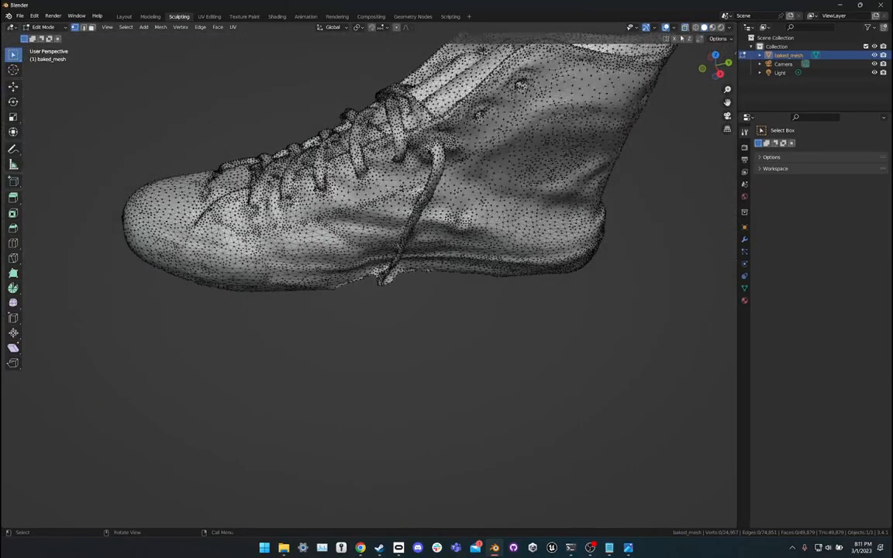
pyautogui.moveTo(423, 230); pyautogui.dragTo(221, 164, button='middle')
pyautogui.keyDown('alt'); pyautogui.click(225, 181); pyautogui.keyUp('alt')
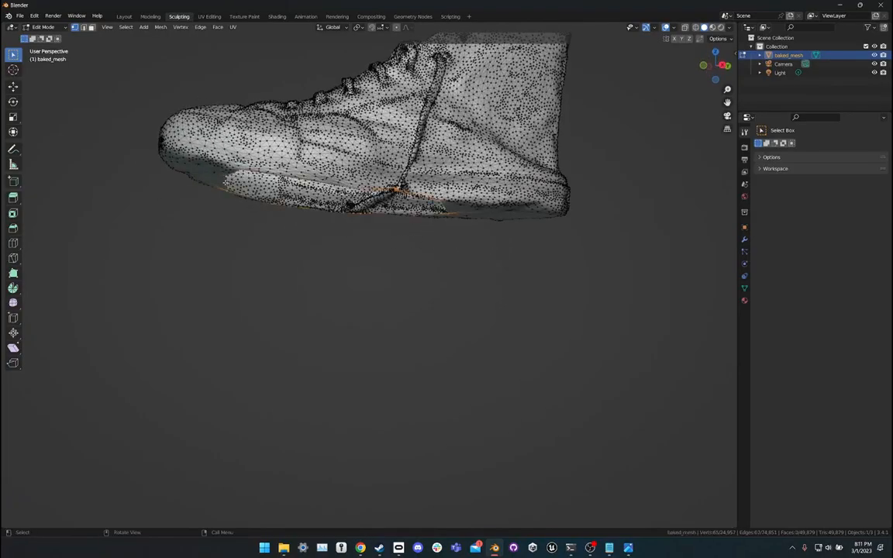
pyautogui.press('f')
pyautogui.click(372, 281)
pyautogui.moveTo(380, 239); pyautogui.dragTo(379, 284, button='middle')
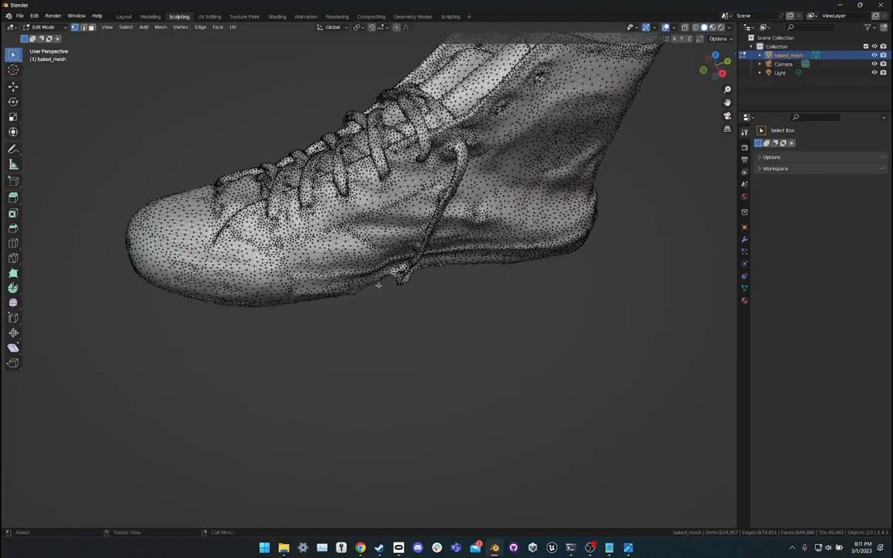
# Return to Sculpt Mode, switch to Material Preview shading and smooth the sole's lower edge beside the lace tip.
pyautogui.press('Tab')
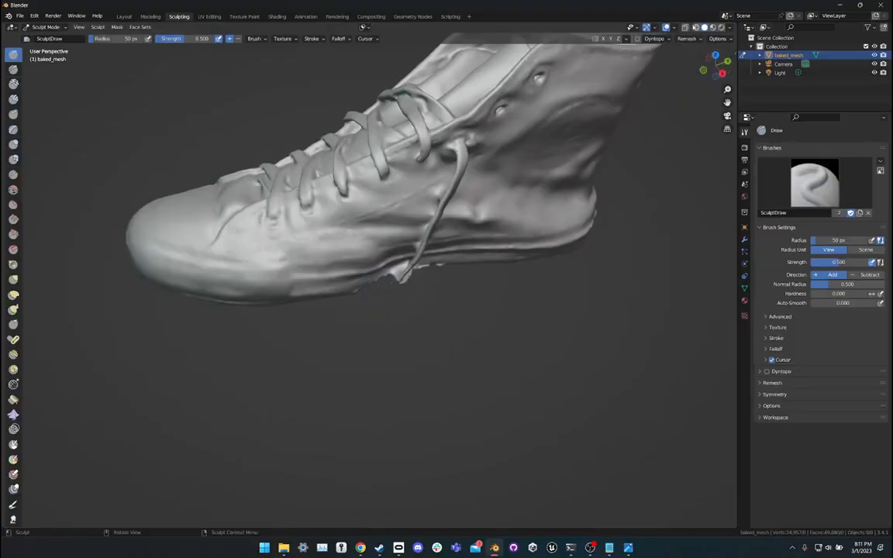
pyautogui.click(713, 28)
pyautogui.scroll(6, 433, 290)
pyautogui.moveTo(433, 291)
pyautogui.mouseDown(button='middle')
pyautogui.moveTo(421, 281)
pyautogui.moveTo(422, 255)
pyautogui.moveTo(418, 285)
pyautogui.mouseUp(button='middle')
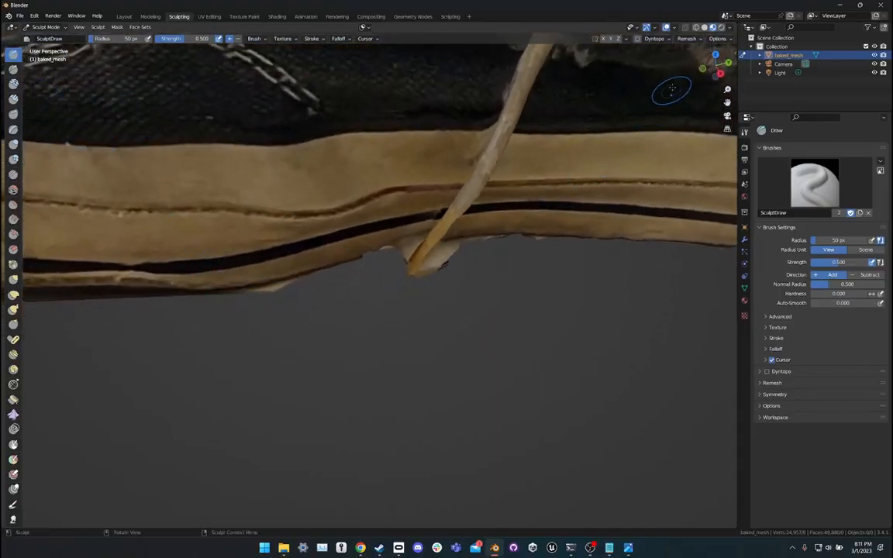
pyautogui.click(704, 27)
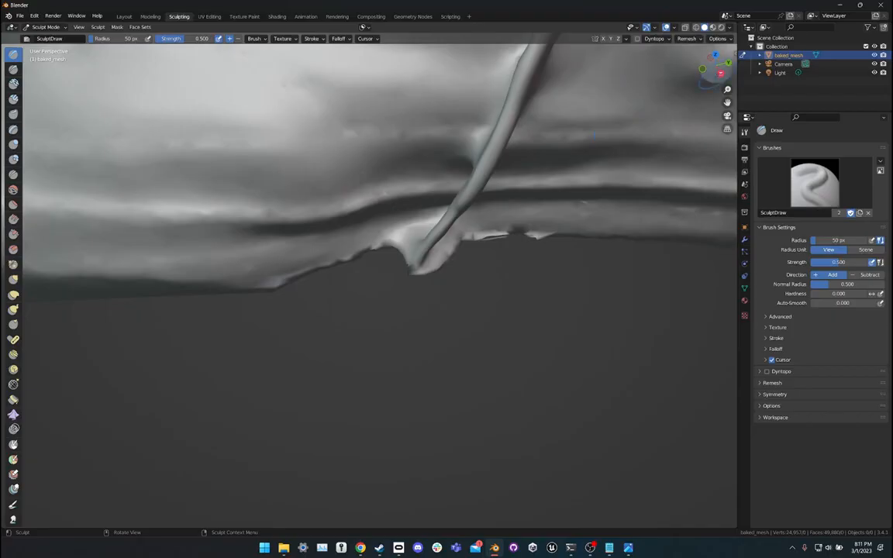
pyautogui.click(714, 28)
pyautogui.moveTo(264, 283)
pyautogui.keyDown('shift'); pyautogui.mouseDown()
pyautogui.moveTo(445, 259)
pyautogui.moveTo(474, 239)
pyautogui.moveTo(397, 249)
pyautogui.mouseUp(); pyautogui.keyUp('shift')
# Examine the repaired sole and lace tip from the side and from underneath in Material Preview shading.
pyautogui.scroll(-2, 394, 256)
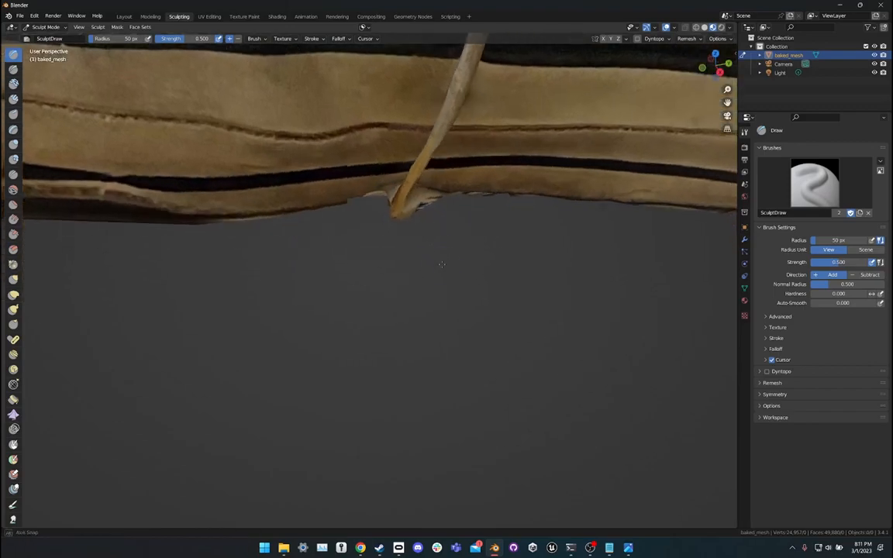
pyautogui.scroll(-3, 394, 257)
pyautogui.moveTo(394, 256); pyautogui.dragTo(408, 179, button='middle')
pyautogui.scroll(-2, 395, 226)
pyautogui.scroll(3, 426, 265)
pyautogui.moveTo(429, 217); pyautogui.dragTo(395, 268, button='middle')
pyautogui.moveTo(367, 244)
pyautogui.keyDown('shift'); pyautogui.mouseDown()
pyautogui.moveTo(346, 251)
pyautogui.moveTo(373, 228)
pyautogui.mouseUp(); pyautogui.keyUp('shift')
pyautogui.moveTo(373, 228); pyautogui.dragTo(430, 284, button='middle')
pyautogui.keyDown('shift'); pyautogui.moveTo(431, 284); pyautogui.dragTo(434, 312); pyautogui.keyUp('shift')
pyautogui.moveTo(435, 311)
pyautogui.mouseDown(button='middle')
pyautogui.moveTo(464, 190)
pyautogui.moveTo(451, 257)
pyautogui.moveTo(431, 287)
pyautogui.mouseUp(button='middle')
pyautogui.moveTo(378, 240)
pyautogui.keyDown('shift'); pyautogui.mouseDown()
pyautogui.moveTo(395, 245)
pyautogui.moveTo(388, 238)
pyautogui.mouseUp(); pyautogui.keyUp('shift')
pyautogui.moveTo(388, 237); pyautogui.dragTo(446, 294, button='middle')
pyautogui.moveTo(396, 263)
pyautogui.mouseDown(button='middle')
pyautogui.moveTo(395, 306)
pyautogui.moveTo(482, 291)
pyautogui.moveTo(416, 289)
pyautogui.moveTo(390, 252)
pyautogui.mouseUp(button='middle')
pyautogui.scroll(5, 438, 289)
pyautogui.scroll(-7, 390, 253)
# Check the shoe's mesh in Edit Mode, comparing the Wireframe, Solid and Material Preview shading.
pyautogui.press('Tab')
pyautogui.press('Tab')
pyautogui.press('Tab')
pyautogui.moveTo(456, 199); pyautogui.dragTo(537, 191, button='middle')
pyautogui.click(703, 27)
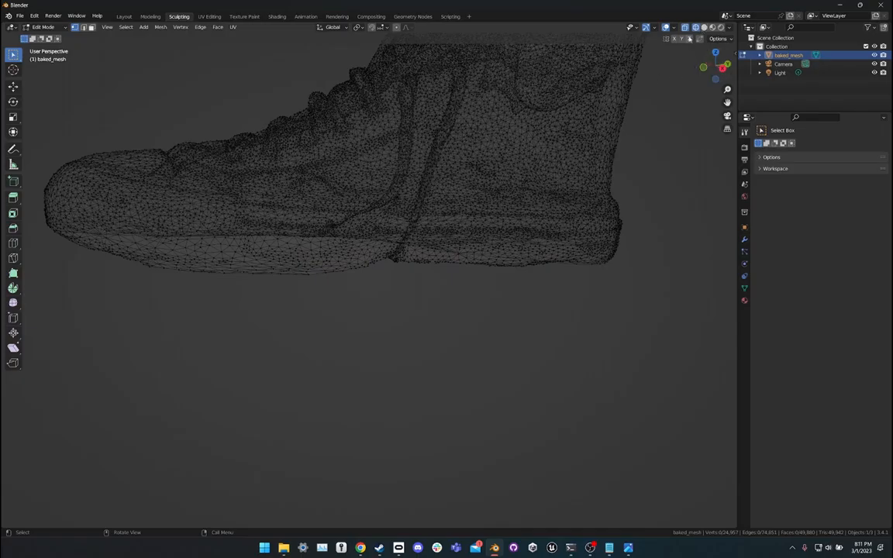
pyautogui.click(704, 28)
pyautogui.moveTo(537, 176)
pyautogui.mouseDown(button='middle')
pyautogui.moveTo(584, 202)
pyautogui.moveTo(589, 155)
pyautogui.moveTo(570, 137)
pyautogui.moveTo(566, 196)
pyautogui.mouseUp(button='middle')
pyautogui.click(713, 27)
# Open the Layout workspace and examine the whole textured shoe from several sides.
pyautogui.scroll(-4, 568, 160)
pyautogui.moveTo(568, 160)
pyautogui.mouseDown(button='middle')
pyautogui.moveTo(569, 225)
pyautogui.moveTo(428, 112)
pyautogui.mouseUp(button='middle')
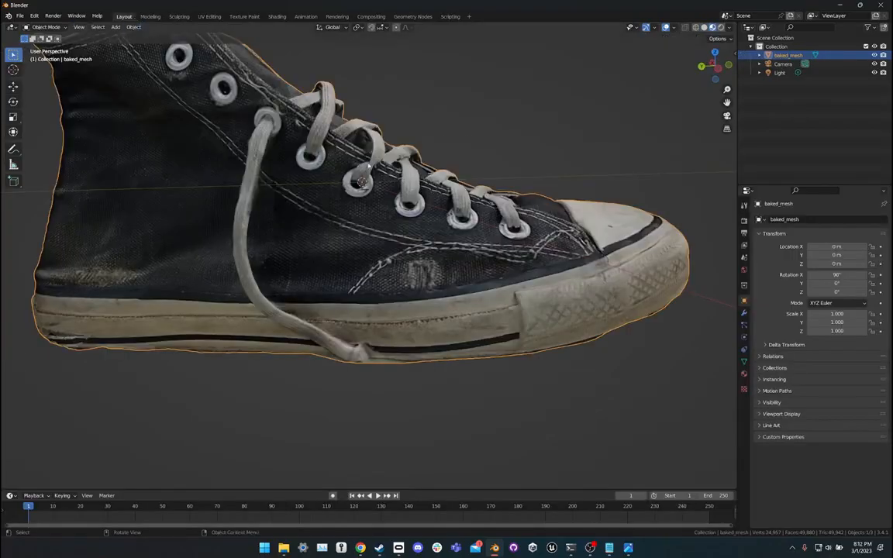
pyautogui.scroll(-3, 407, 136)
pyautogui.moveTo(407, 136); pyautogui.dragTo(348, 359, button='middle')
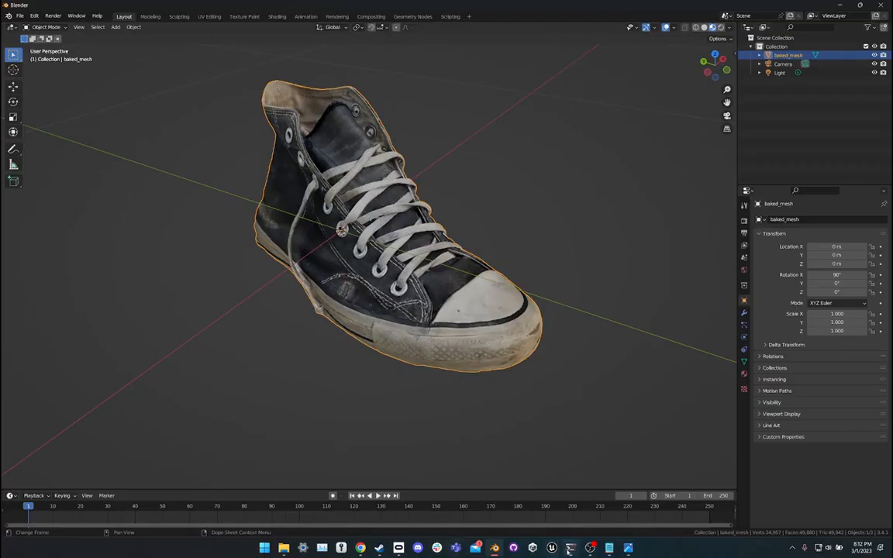
# Switch to the Notepad outline and highlight step 4, "Reducing poly count and baking textures.".
pyautogui.moveTo(564, 550)
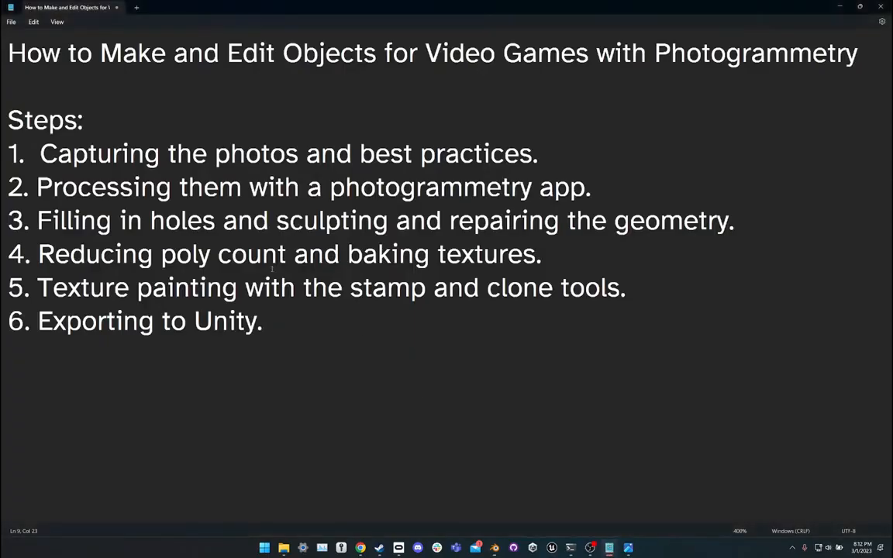
pyautogui.moveTo(558, 247); pyautogui.dragTo(6, 254)
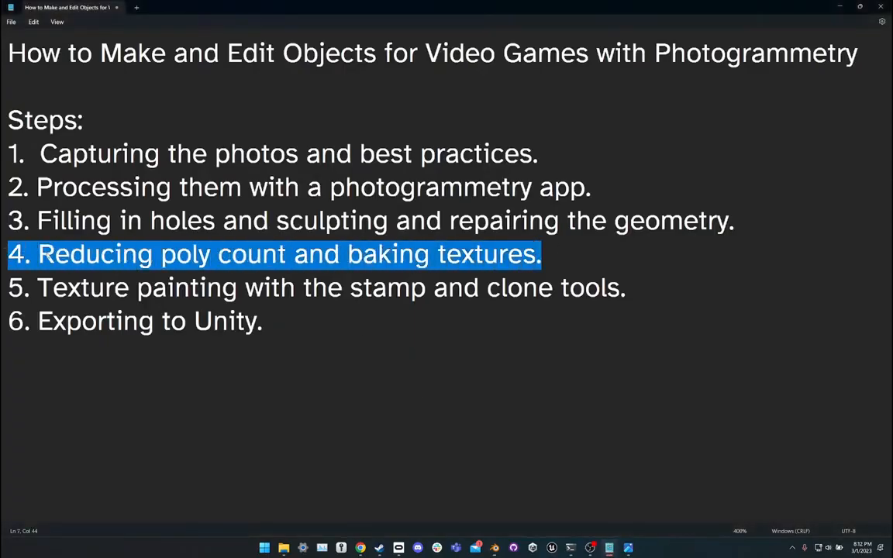
pyautogui.click(55, 254)
# Switch to Chrome, show the YouTube video "Blender how to Reduce Poly Count and Bake Textures" and highlight its title.
pyautogui.moveTo(359, 549)
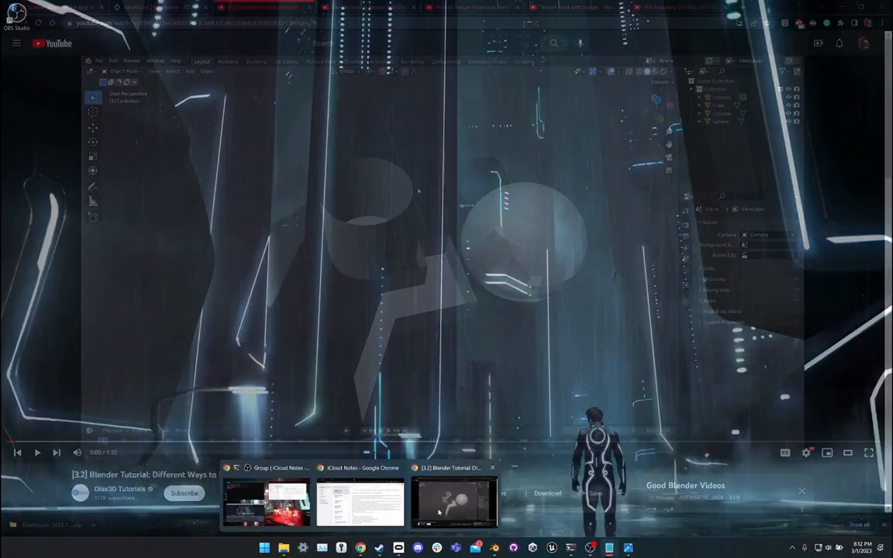
pyautogui.click(449, 498)
pyautogui.click(364, 8)
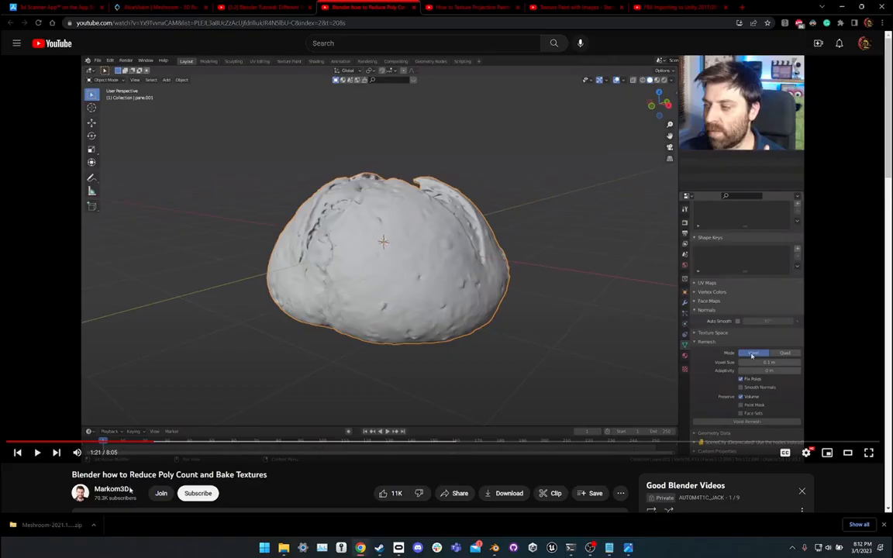
pyautogui.moveTo(71, 476); pyautogui.dragTo(268, 477)
pyautogui.click(268, 481)
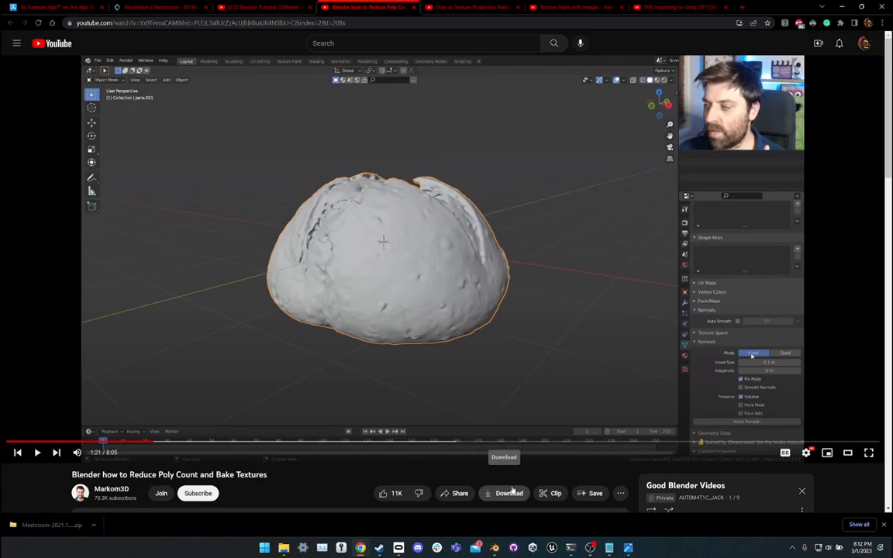
pyautogui.moveTo(612, 548)
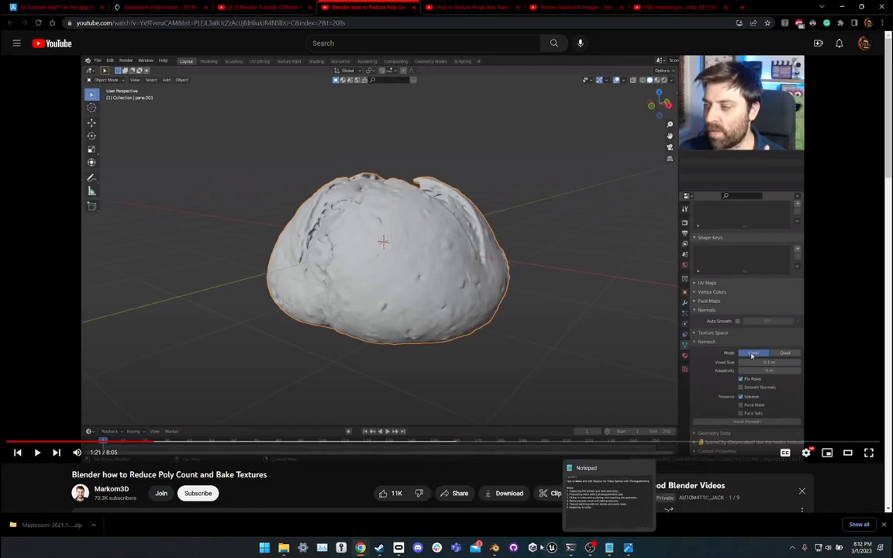
# Switch back to Blender, enter Edit Mode on the shoe and select its whole mesh.
pyautogui.click(497, 547)
pyautogui.moveTo(558, 261); pyautogui.dragTo(436, 269, button='middle')
pyautogui.press('Tab')
pyautogui.press('a')
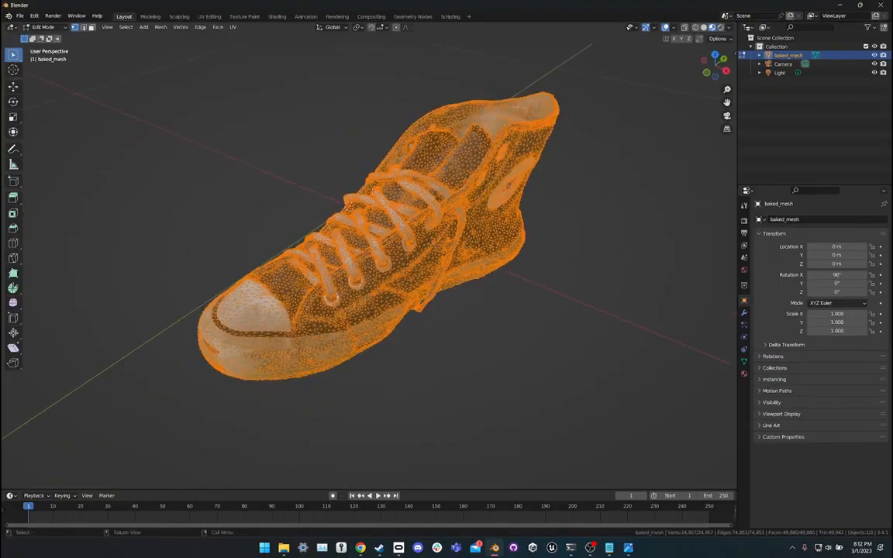
# Apply Decimate Geometry to the selected mesh with a ratio of 0.220 and clear the selection.
pyautogui.click(161, 27)
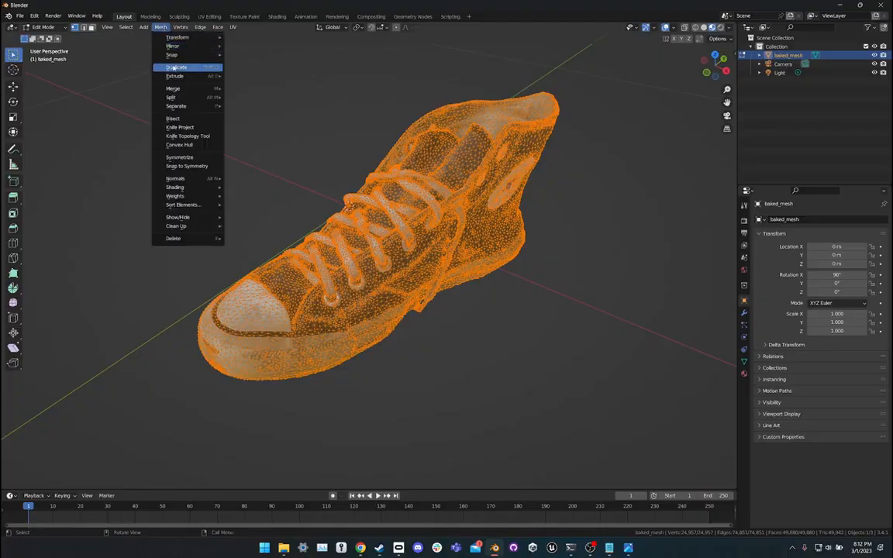
pyautogui.moveTo(175, 228)
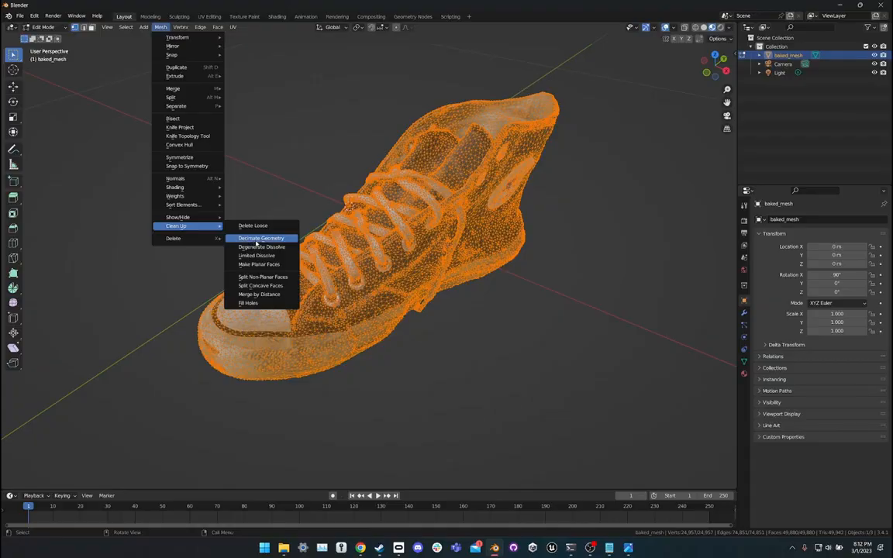
pyautogui.click(256, 241)
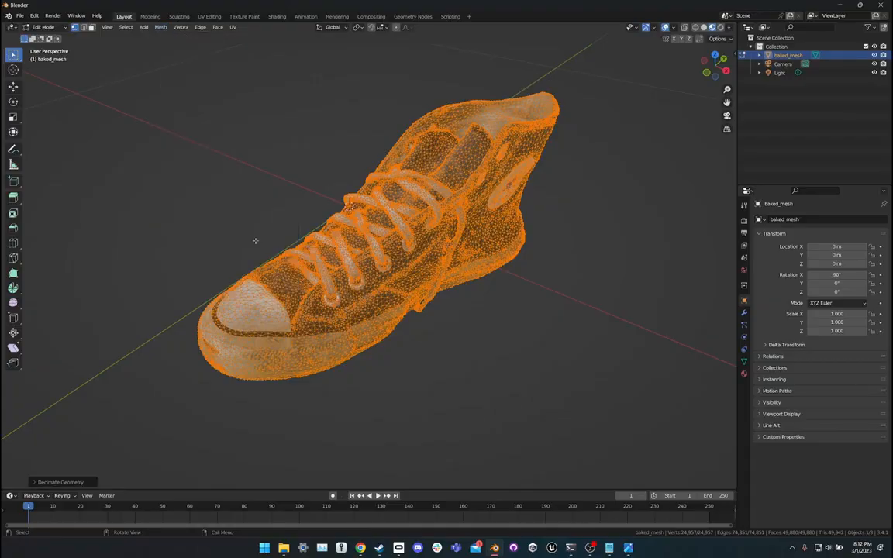
pyautogui.click(40, 483)
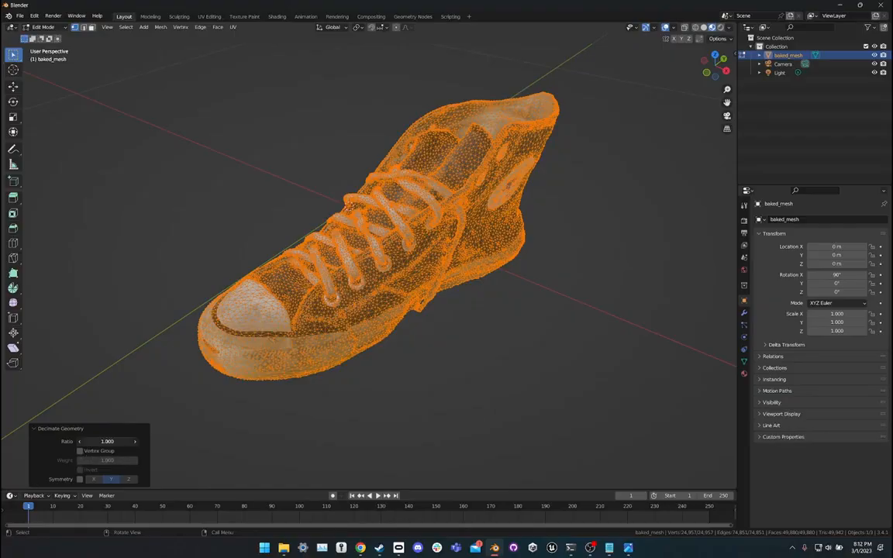
pyautogui.moveTo(107, 441); pyautogui.dragTo(78, 441)
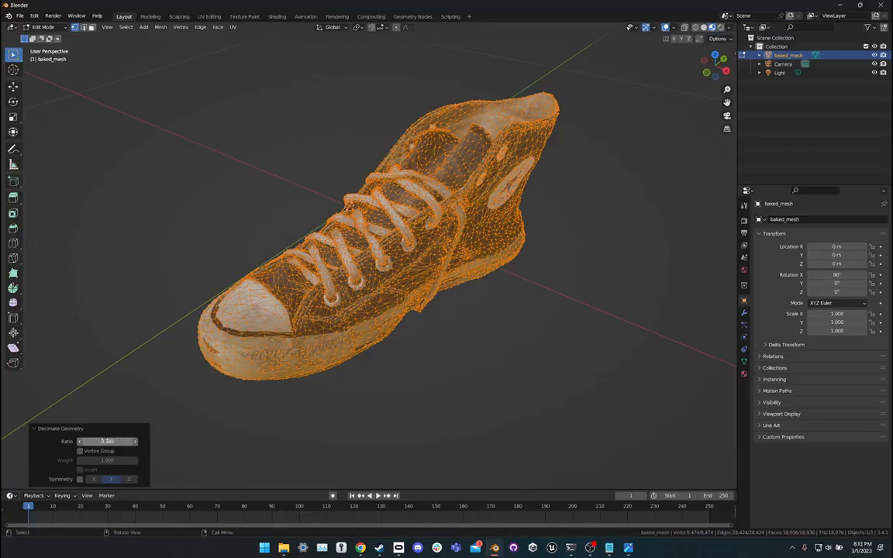
pyautogui.moveTo(107, 441); pyautogui.dragTo(71, 441)
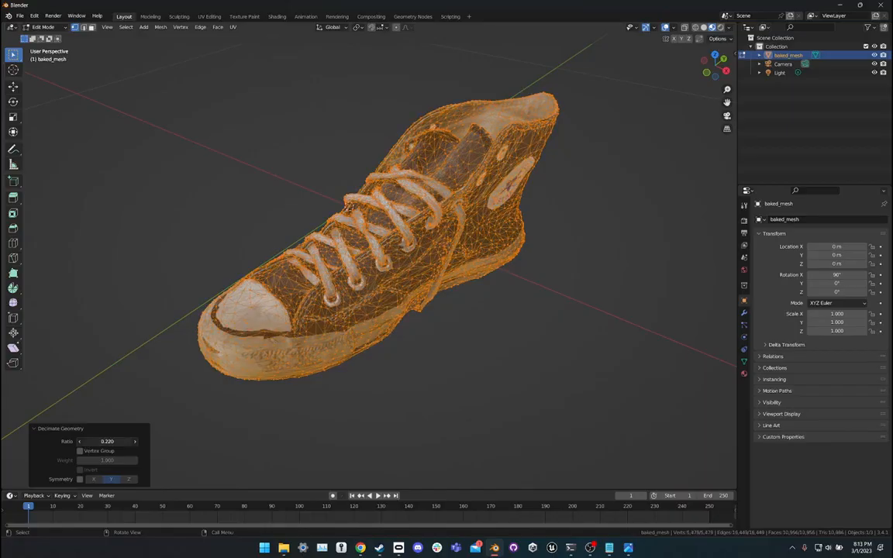
pyautogui.click(161, 348)
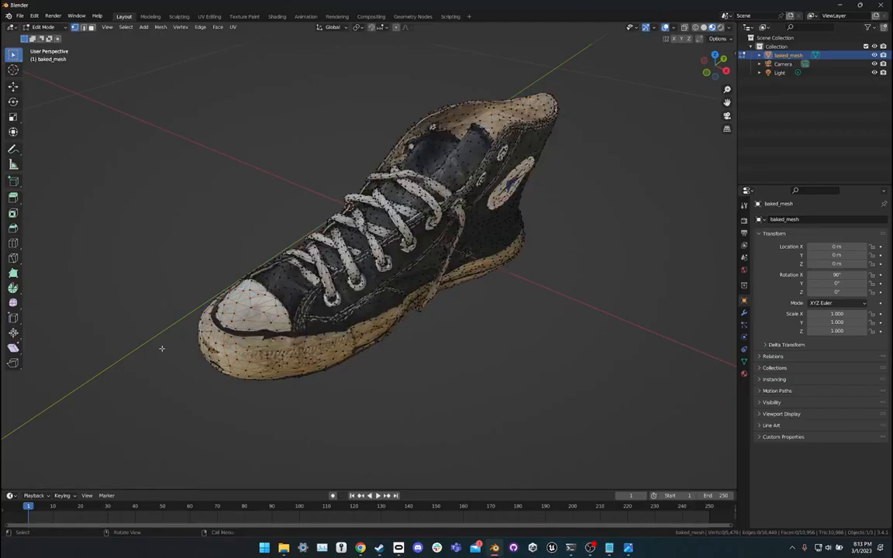
# Inspect the decimated shoe up close in Object Mode and Edit Mode, focusing on the toe cap and rubber rim.
pyautogui.press('Tab')
pyautogui.moveTo(305, 387); pyautogui.dragTo(353, 409, button='middle')
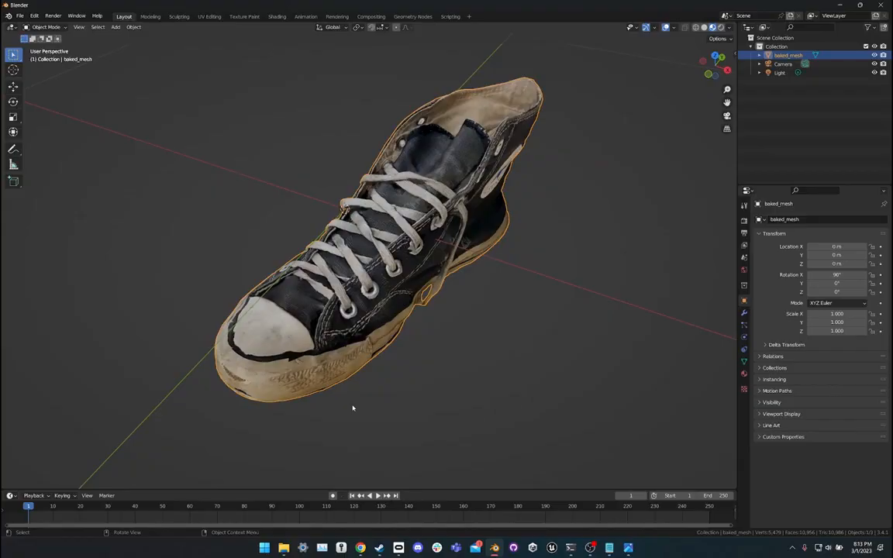
pyautogui.scroll(3, 353, 409)
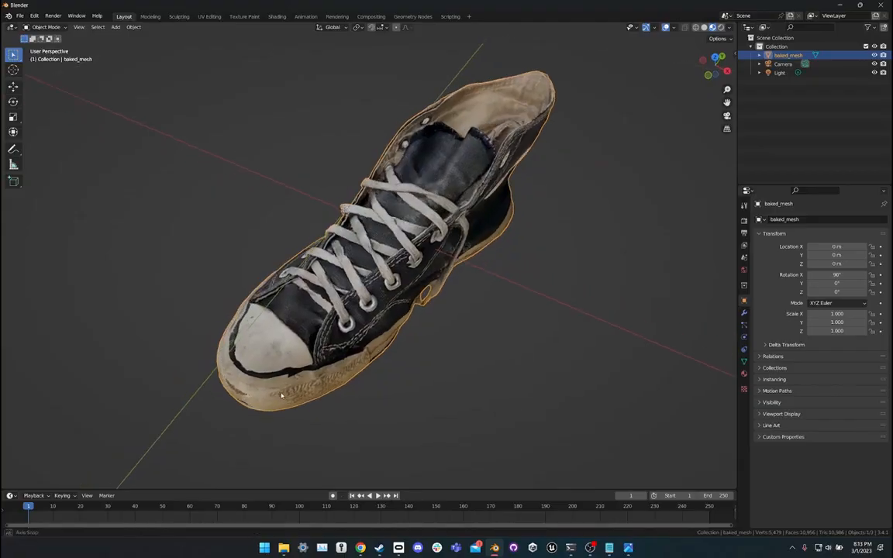
pyautogui.press('Tab')
pyautogui.scroll(5, 288, 405)
pyautogui.scroll(-4, 288, 404)
pyautogui.moveTo(396, 374); pyautogui.dragTo(287, 382, button='middle')
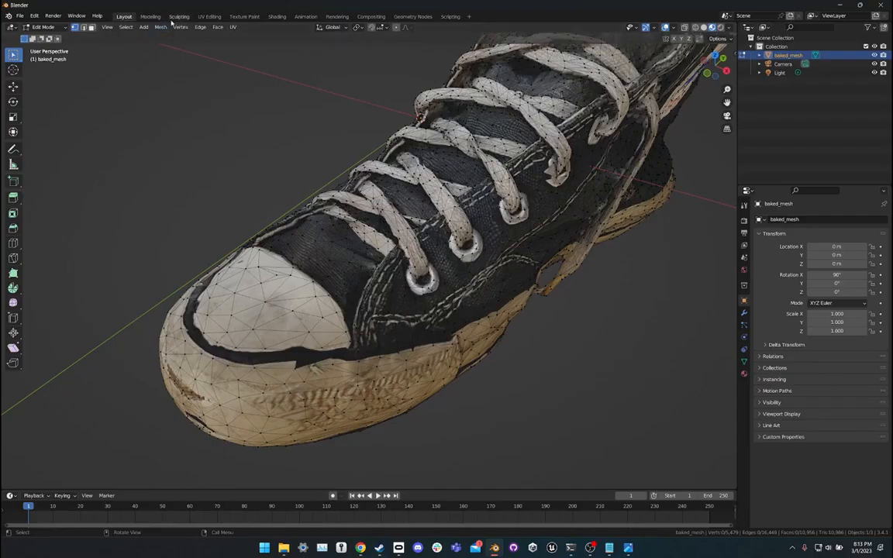
# Inspect the decimated mesh's UV layout over its texture in the UV Editing workspace and return to Layout.
pyautogui.click(211, 17)
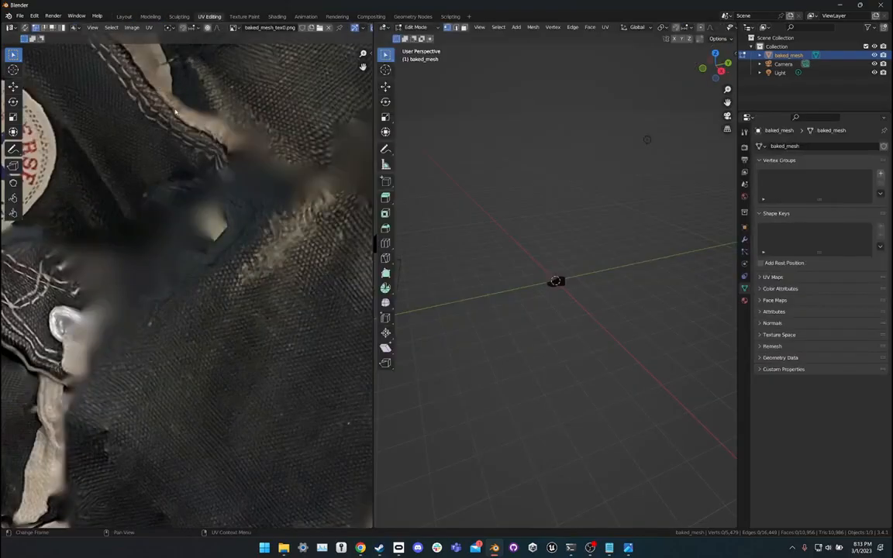
pyautogui.scroll(10, 527, 289)
pyautogui.press('a')
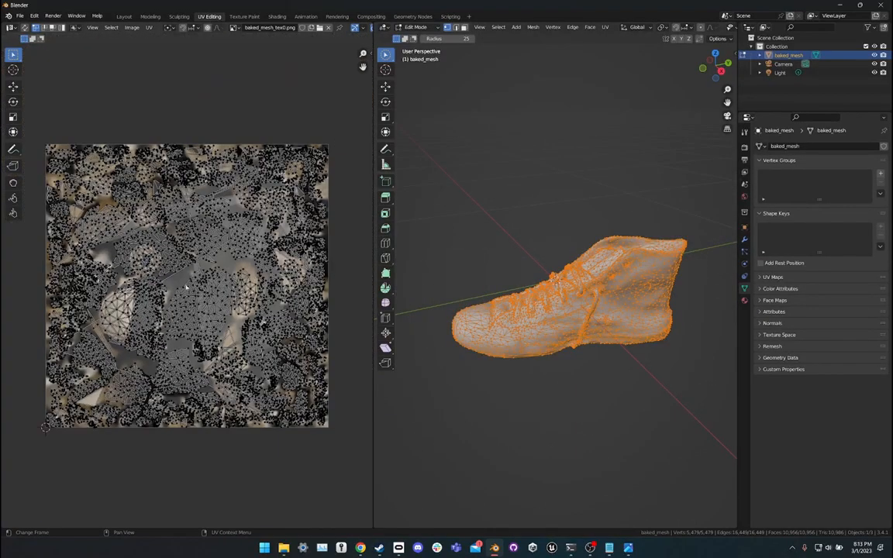
pyautogui.hotkey('alt', 'a')
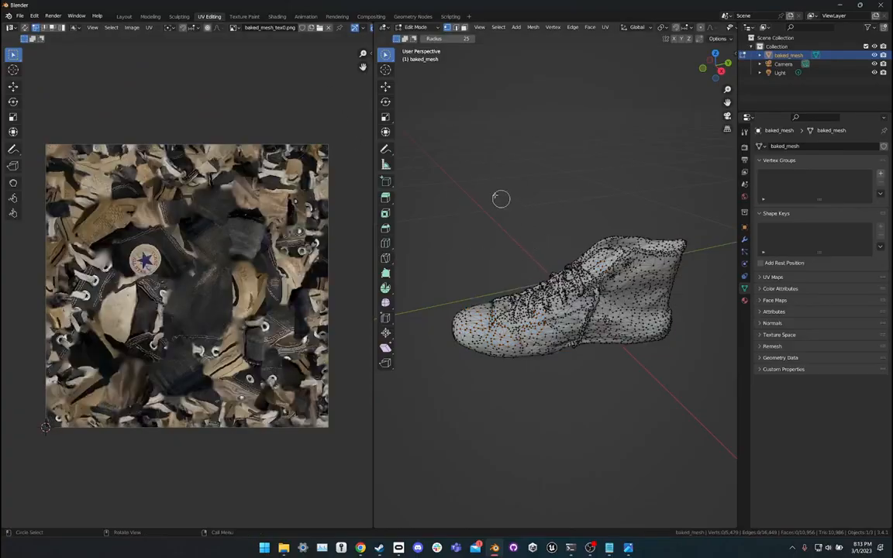
pyautogui.click(124, 16)
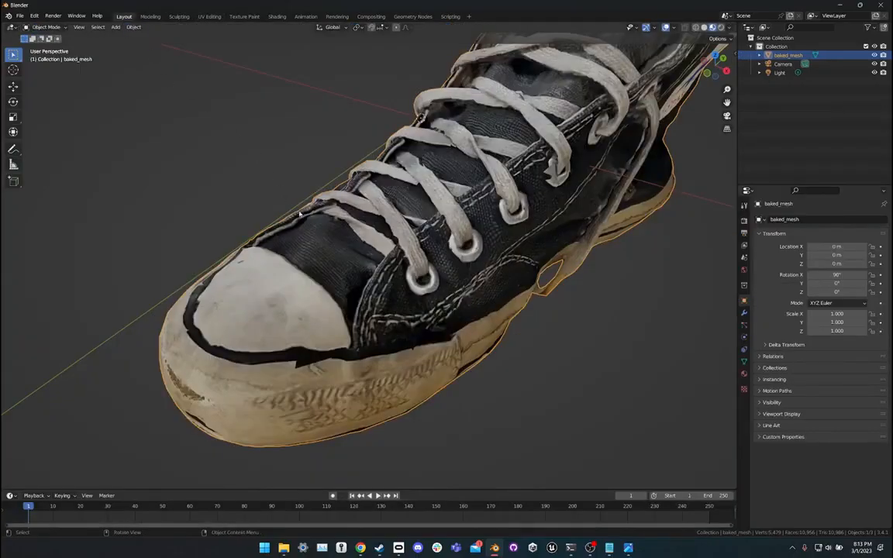
# Undo the decimation of the shoe, check its mesh density in Edit Mode and return to Object Mode.
pyautogui.scroll(-5, 271, 163)
pyautogui.moveTo(272, 163)
pyautogui.mouseDown(button='middle')
pyautogui.moveTo(294, 145)
pyautogui.moveTo(260, 173)
pyautogui.mouseUp(button='middle')
pyautogui.press('Tab')
pyautogui.press('a')
pyautogui.hotkey('alt', 'a')
pyautogui.press('Tab')
pyautogui.press('Tab')
pyautogui.press('Tab')
pyautogui.press('Tab')
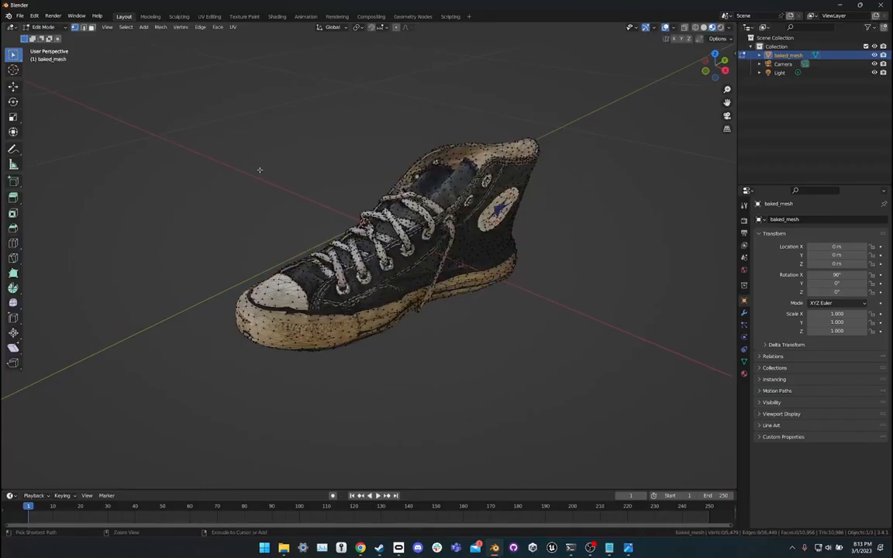
pyautogui.press('a')
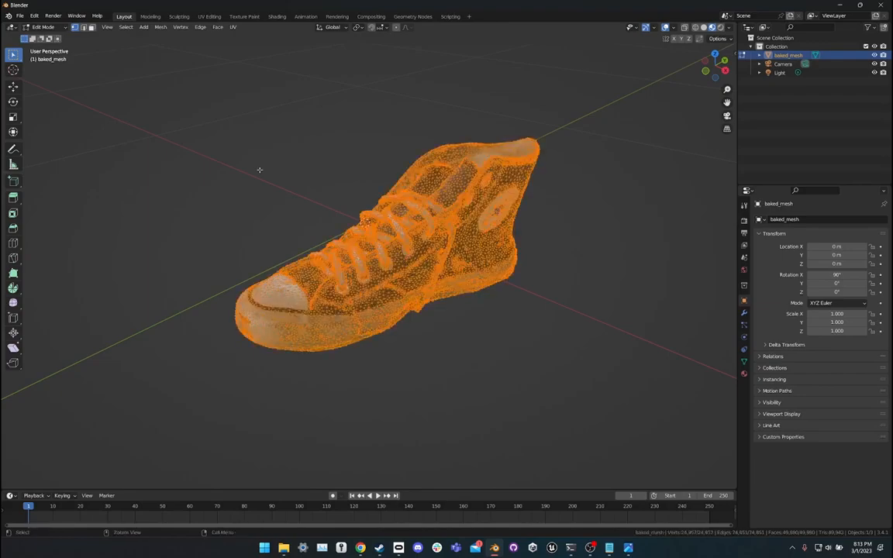
pyautogui.hotkey('alt', 'a')
pyautogui.press('a')
pyautogui.hotkey('alt', 'a')
pyautogui.press('a')
pyautogui.press('Tab')
# Examine the textured full-resolution shoe from the front and side and open its physics properties.
pyautogui.moveTo(260, 173); pyautogui.dragTo(365, 228, button='middle')
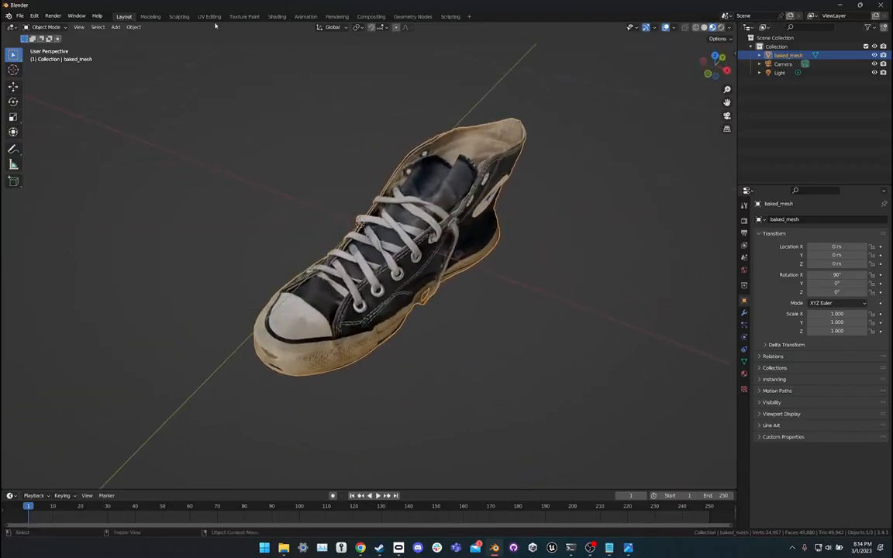
pyautogui.scroll(4, 461, 270)
pyautogui.moveTo(416, 242); pyautogui.dragTo(426, 247, button='middle')
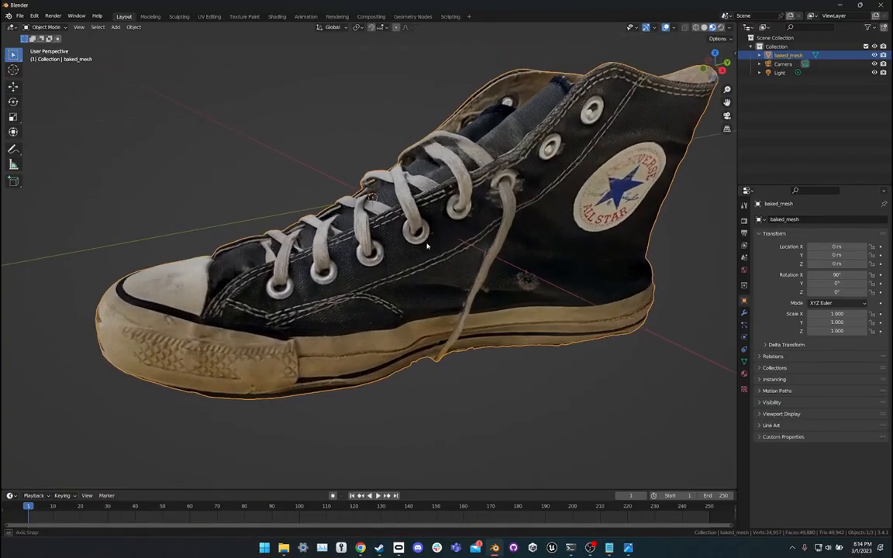
pyautogui.scroll(-2, 427, 247)
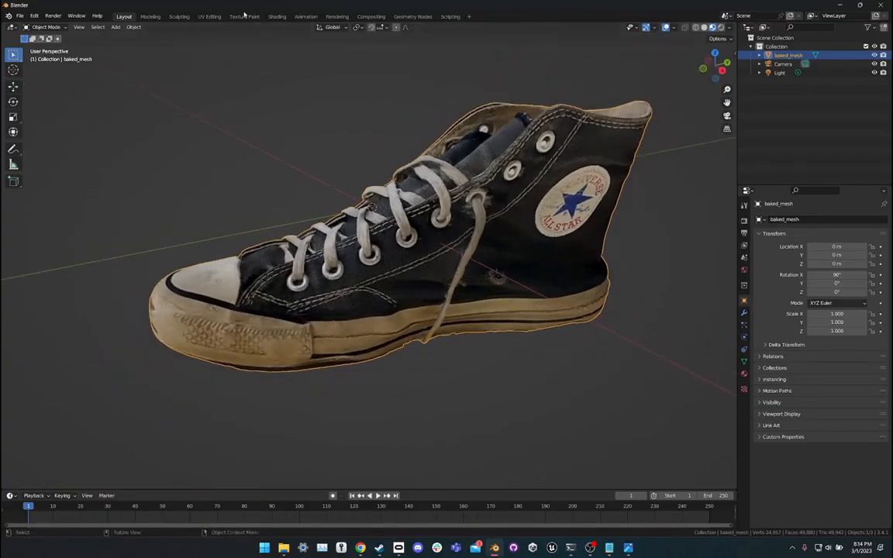
pyautogui.moveTo(253, 37); pyautogui.dragTo(318, 132, button='middle')
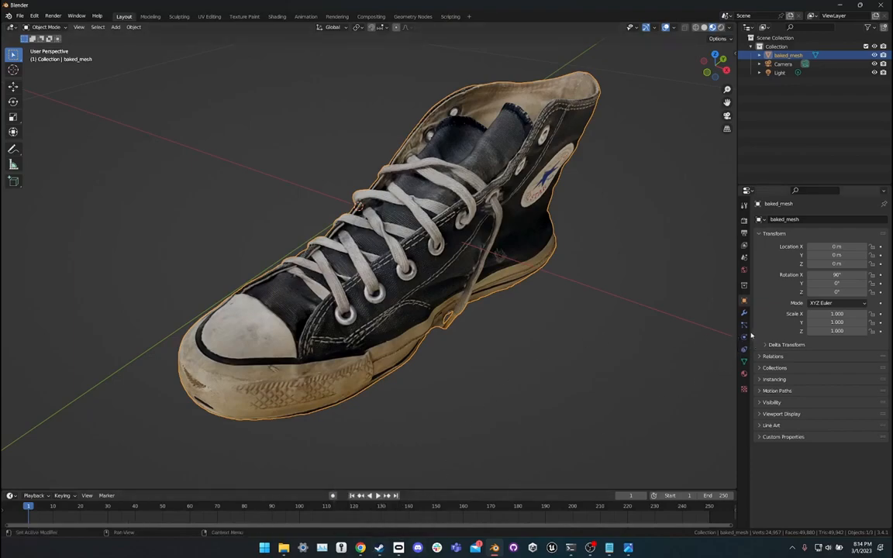
pyautogui.click(744, 339)
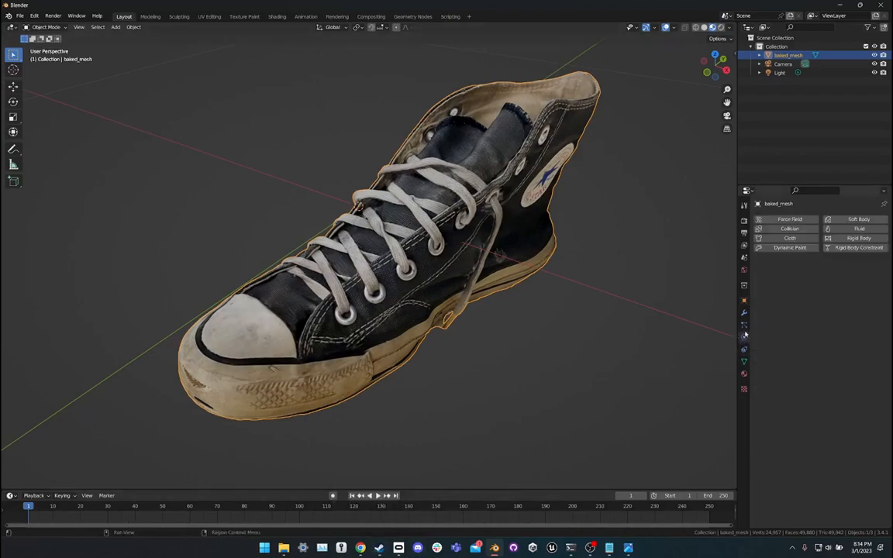
# Remesh the full-resolution shoe with QuadriFlow in Quad mode at 4000 faces, keeping mesh symmetry on.
pyautogui.click(744, 313)
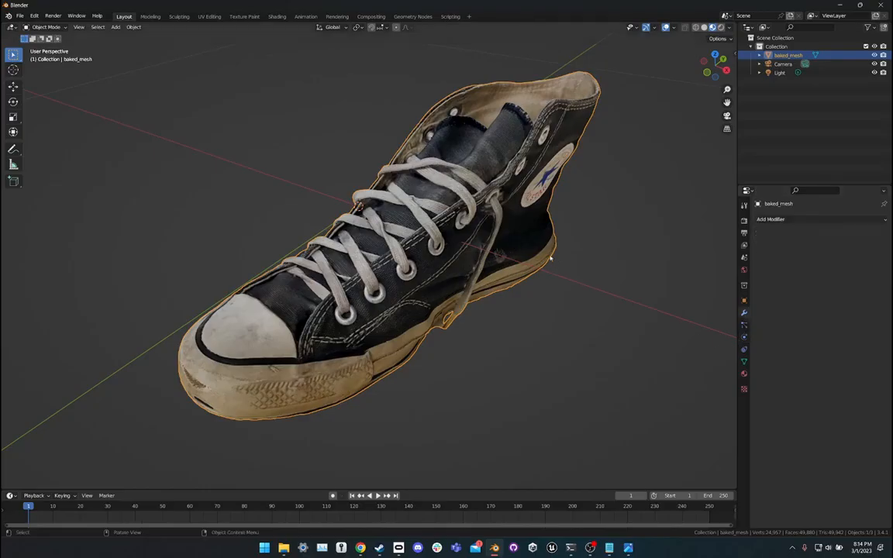
pyautogui.click(744, 363)
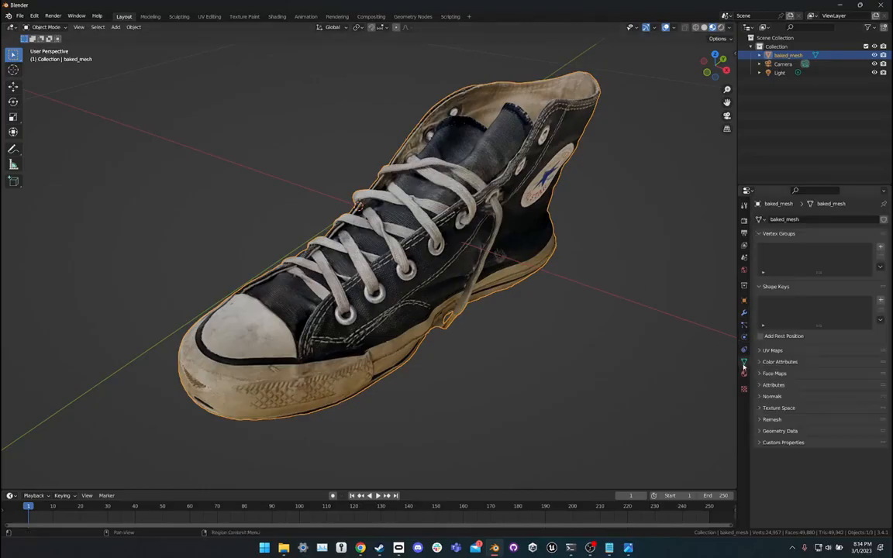
pyautogui.click(765, 420)
pyautogui.scroll(-1, 821, 402)
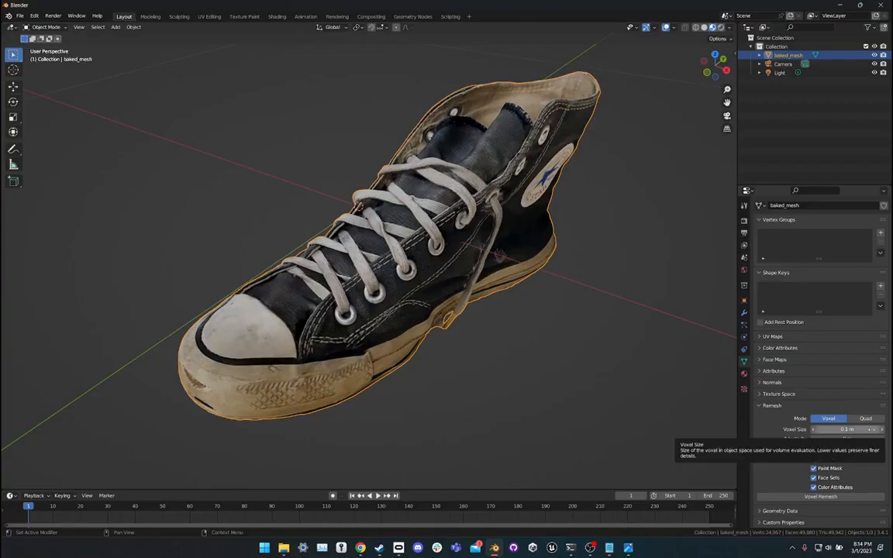
pyautogui.click(859, 418)
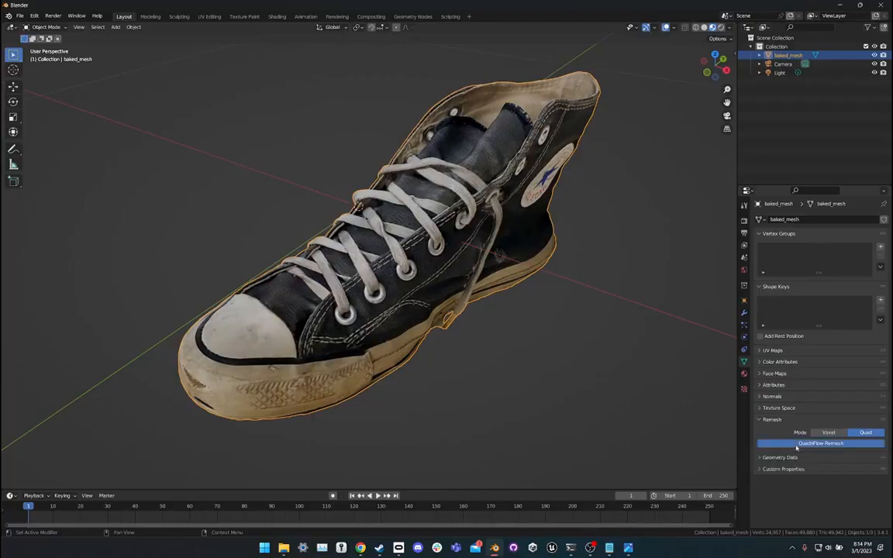
pyautogui.click(797, 446)
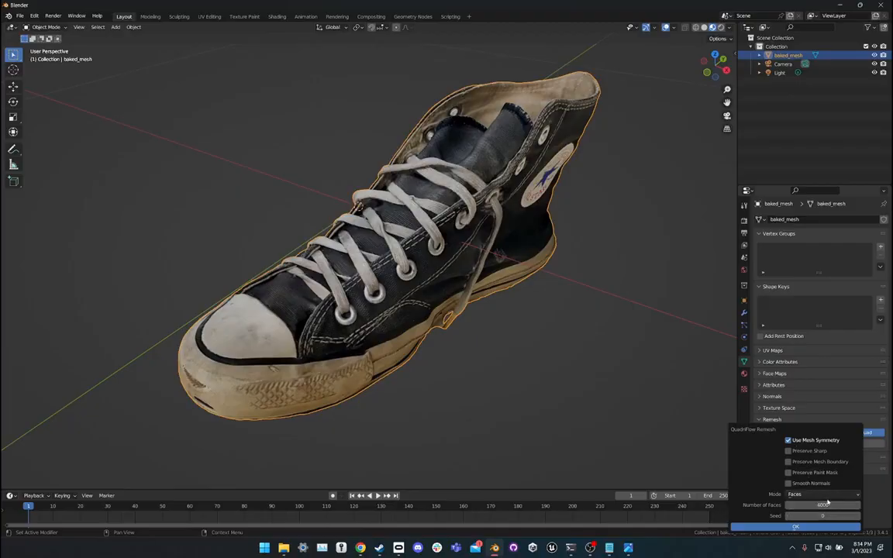
pyautogui.click(793, 528)
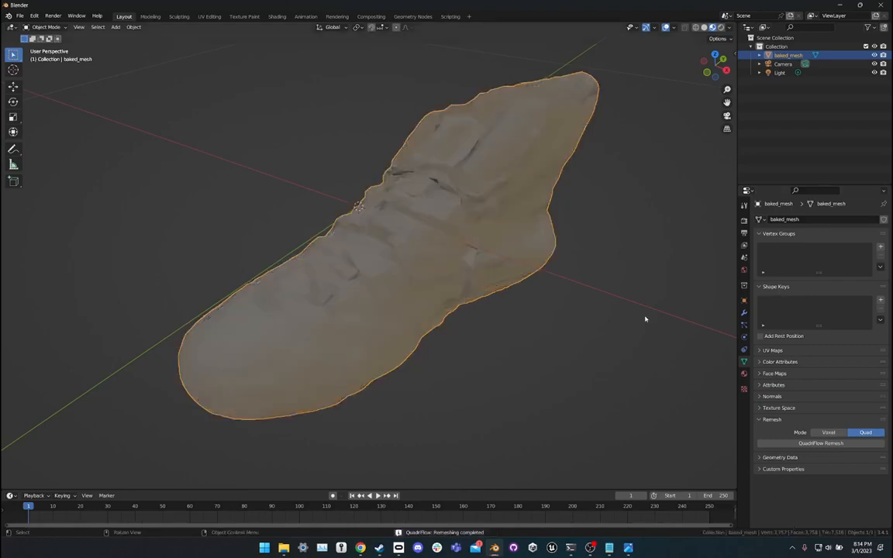
# Examine the remeshed shoe's shape and quad topology up close in Object Mode and Edit Mode.
pyautogui.moveTo(645, 318)
pyautogui.mouseDown(button='middle')
pyautogui.moveTo(48, 314)
pyautogui.moveTo(704, 311)
pyautogui.moveTo(572, 299)
pyautogui.moveTo(586, 273)
pyautogui.moveTo(578, 295)
pyautogui.moveTo(626, 309)
pyautogui.moveTo(654, 304)
pyautogui.moveTo(609, 314)
pyautogui.moveTo(534, 303)
pyautogui.moveTo(519, 317)
pyautogui.moveTo(563, 339)
pyautogui.moveTo(640, 309)
pyautogui.mouseUp(button='middle')
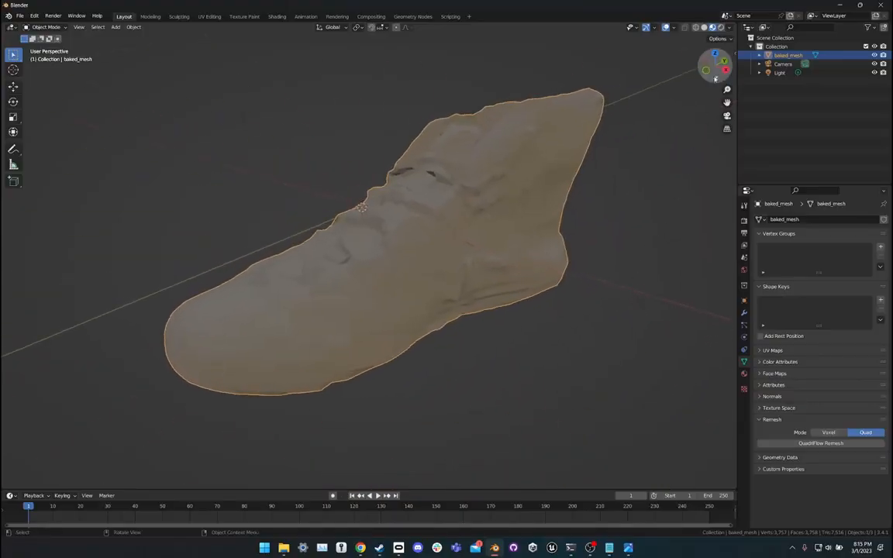
pyautogui.click(705, 28)
pyautogui.click(713, 28)
pyautogui.moveTo(613, 73)
pyautogui.mouseDown(button='middle')
pyautogui.moveTo(653, 126)
pyautogui.moveTo(670, 44)
pyautogui.moveTo(639, 115)
pyautogui.moveTo(596, 148)
pyautogui.moveTo(589, 137)
pyautogui.moveTo(514, 193)
pyautogui.mouseUp(button='middle')
pyautogui.scroll(5, 435, 287)
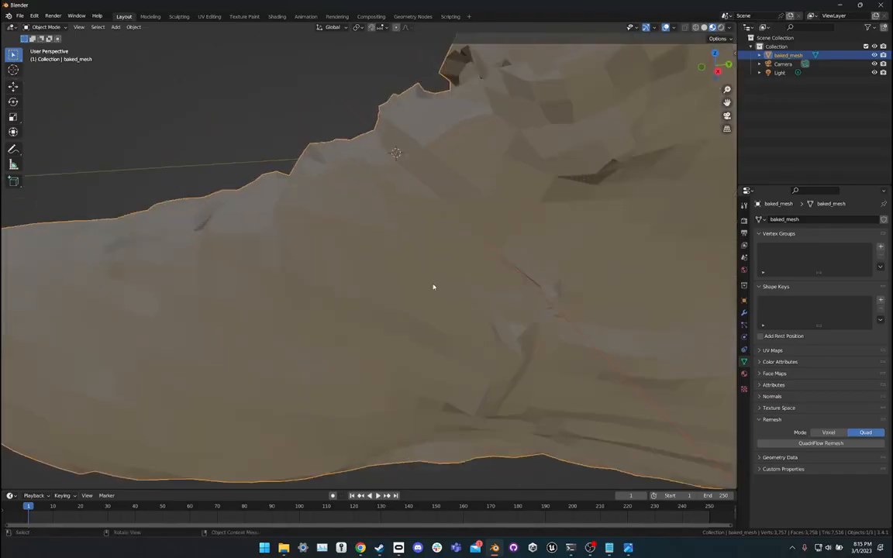
pyautogui.scroll(-5, 463, 267)
pyautogui.press('Tab')
pyautogui.moveTo(465, 258); pyautogui.dragTo(500, 255, button='middle')
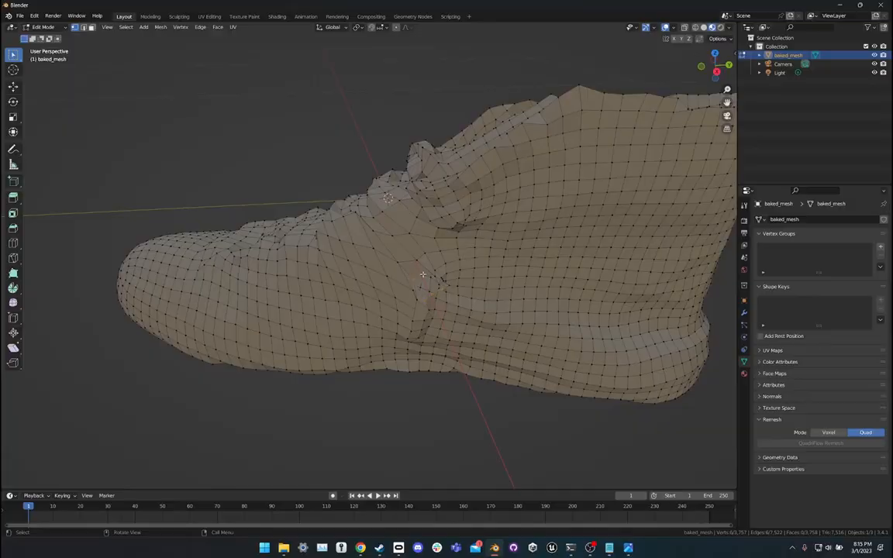
pyautogui.click(417, 399)
pyautogui.moveTo(422, 375); pyautogui.dragTo(491, 370, button='middle')
pyautogui.scroll(-2, 492, 370)
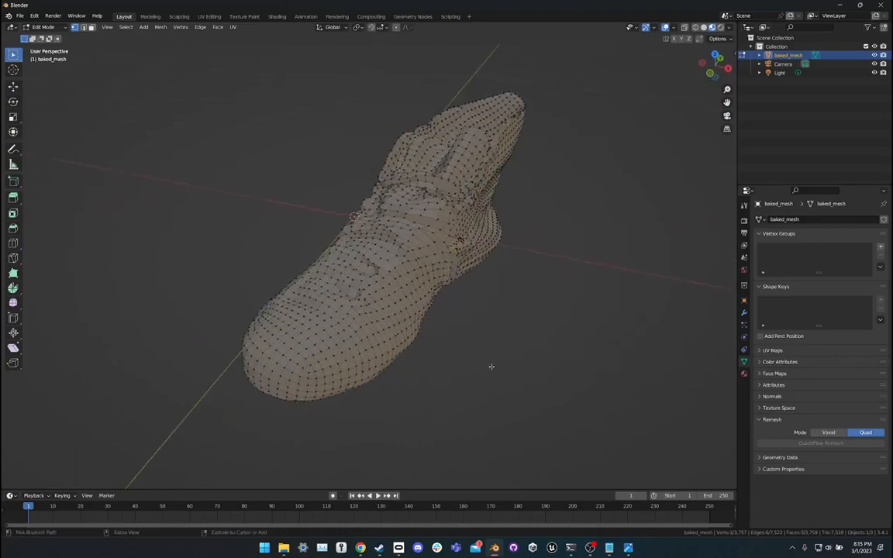
pyautogui.press('Tab')
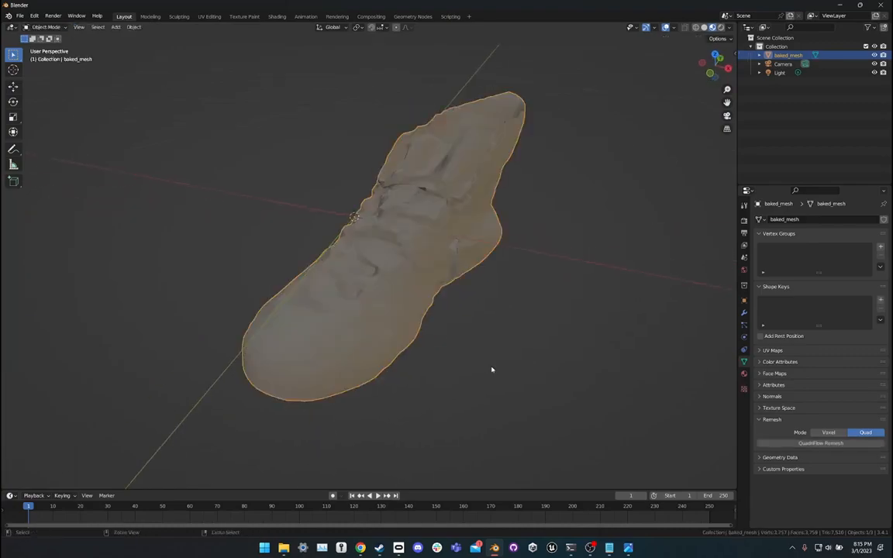
# Undo the last remesh and run QuadriFlow in Quad mode on the shoe with 5000 faces.
pyautogui.hotkey('ctrl', 'z')
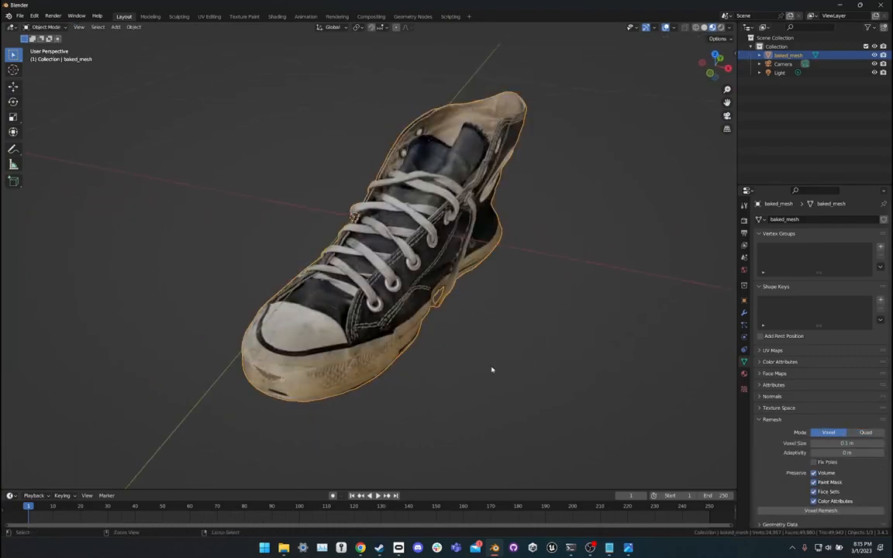
pyautogui.click(863, 433)
pyautogui.click(849, 443)
pyautogui.moveTo(858, 505); pyautogui.dragTo(867, 505)
pyautogui.click(859, 506)
pyautogui.write('5000')
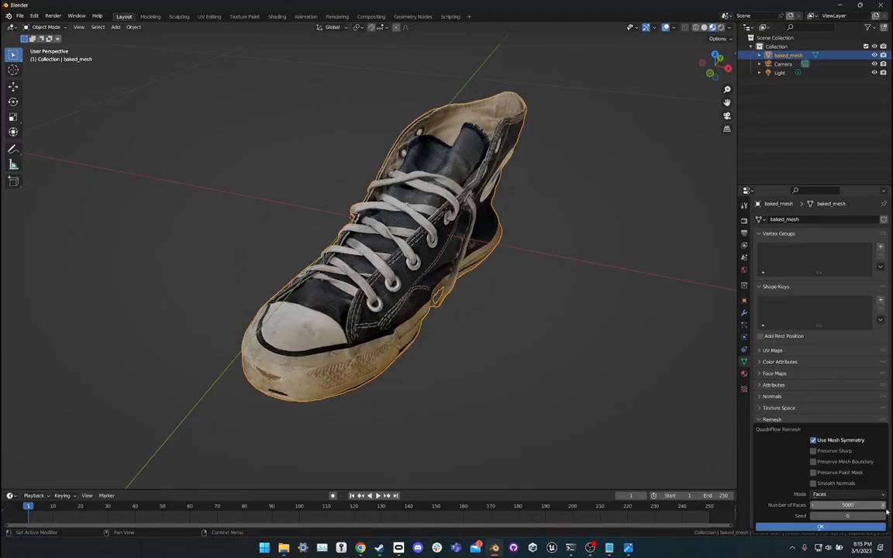
pyautogui.press('Return')
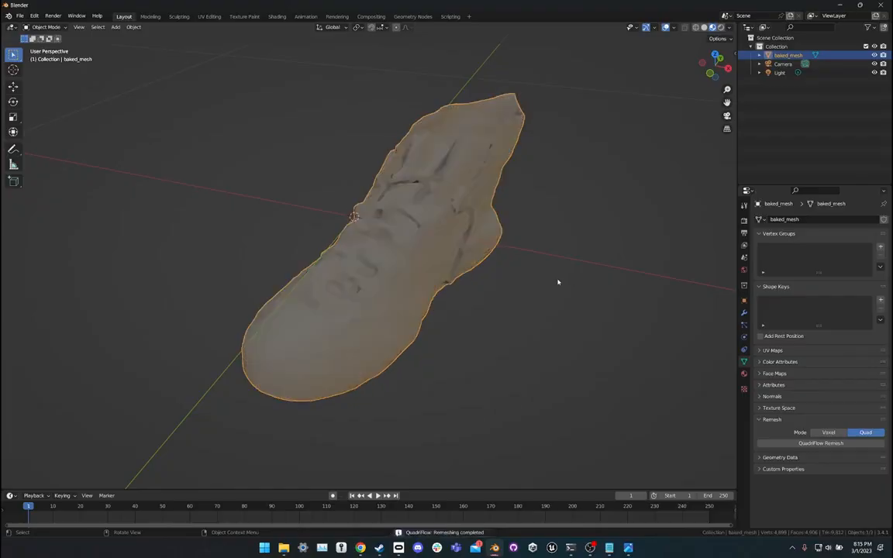
# Inspect the newly remeshed, untextured shoe up close and from several angles.
pyautogui.scroll(5, 559, 281)
pyautogui.moveTo(556, 277); pyautogui.dragTo(72, 248, button='middle')
pyautogui.scroll(-4, 178, 258)
pyautogui.moveTo(178, 258); pyautogui.dragTo(325, 326, button='middle')
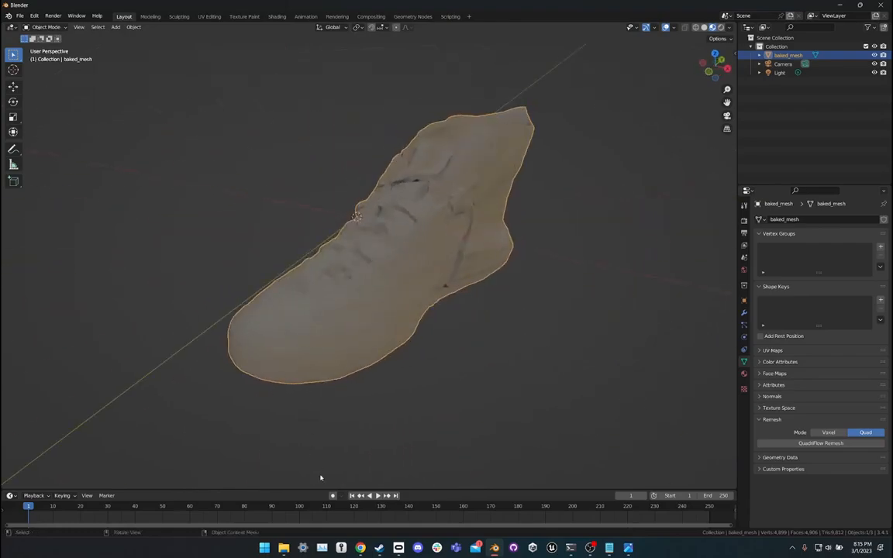
# Bring up the YouTube tutorial "Blender how to Reduce Poly Count and Bake Textures" in Chrome and switch back to Blender.
pyautogui.moveTo(359, 548)
pyautogui.click(427, 511)
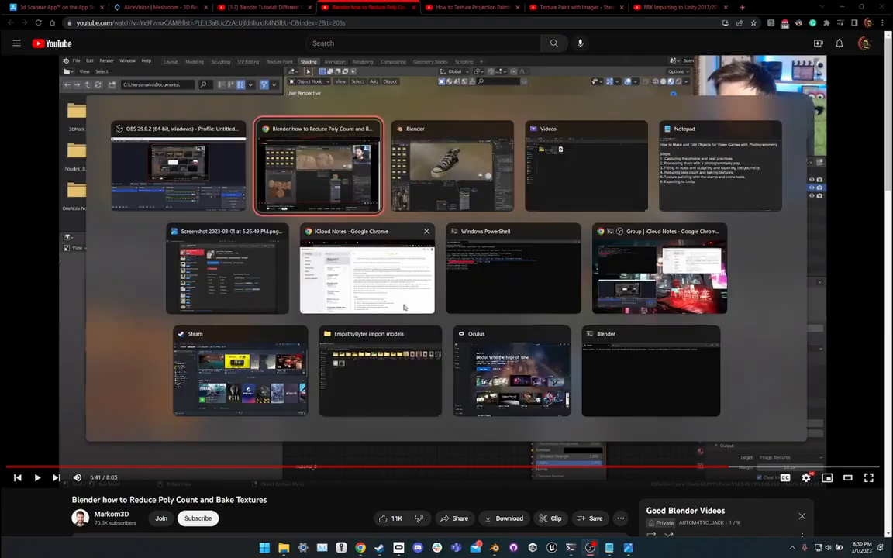
pyautogui.hotkey('alt', 'Tab')
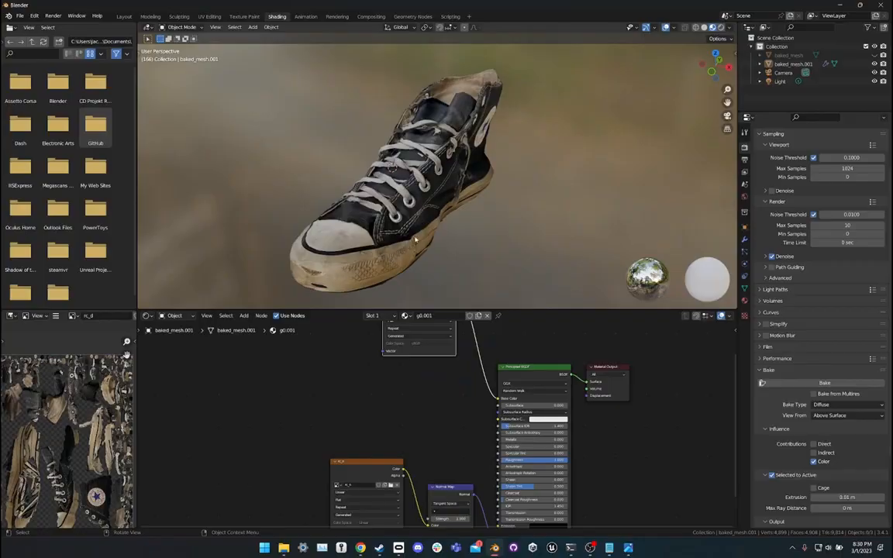
# Compare the low-poly shoe's baked texture in Material Preview with its quad mesh in Solid shading and Edit Mode.
pyautogui.moveTo(466, 241); pyautogui.dragTo(363, 142, button='middle')
pyautogui.scroll(3, 453, 219)
pyautogui.scroll(5, 361, 157)
pyautogui.scroll(-3, 346, 140)
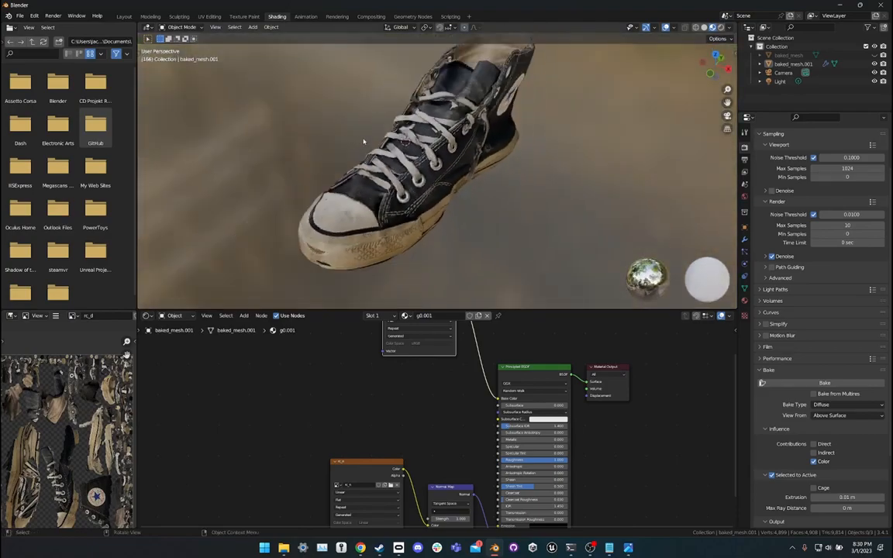
pyautogui.click(704, 28)
pyautogui.moveTo(608, 90)
pyautogui.mouseDown(button='middle')
pyautogui.moveTo(663, 61)
pyautogui.moveTo(628, 194)
pyautogui.moveTo(580, 293)
pyautogui.moveTo(517, 277)
pyautogui.moveTo(535, 297)
pyautogui.moveTo(524, 230)
pyautogui.moveTo(546, 230)
pyautogui.moveTo(540, 241)
pyautogui.moveTo(677, 122)
pyautogui.moveTo(413, 240)
pyautogui.moveTo(459, 271)
pyautogui.moveTo(554, 290)
pyautogui.moveTo(246, 48)
pyautogui.moveTo(271, 65)
pyautogui.moveTo(433, 76)
pyautogui.mouseUp(button='middle')
pyautogui.press('Tab')
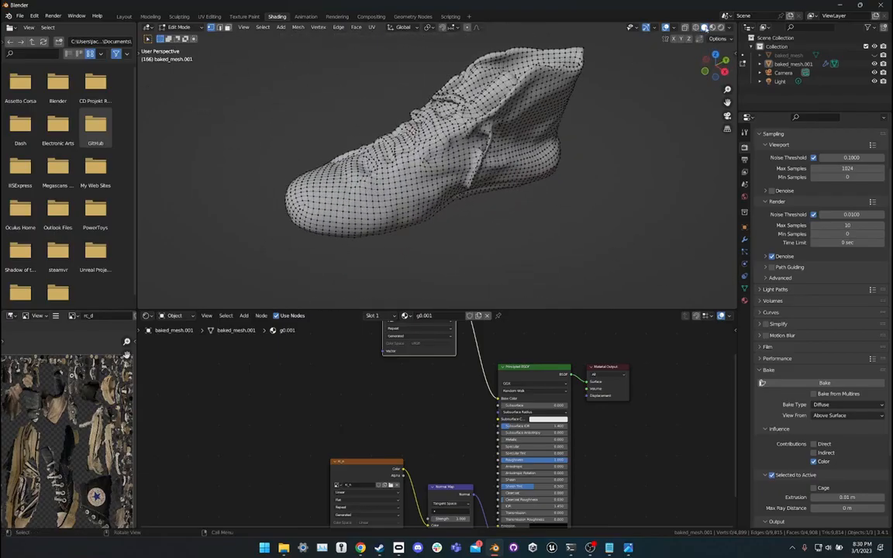
pyautogui.click(713, 27)
pyautogui.press('Tab')
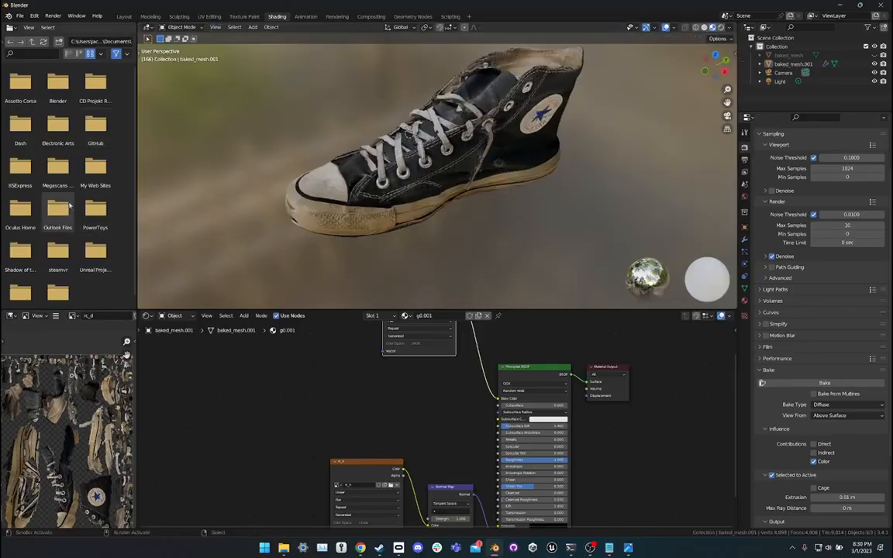
# Switch to the UV Editing workspace and view the baked normal map rc_n at a larger size.
pyautogui.click(206, 16)
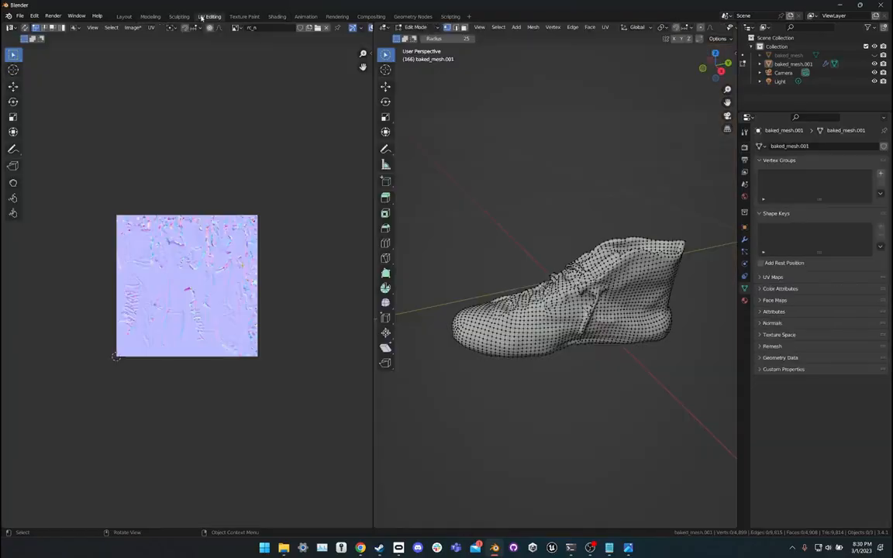
pyautogui.scroll(5, 175, 99)
pyautogui.scroll(-2, 166, 90)
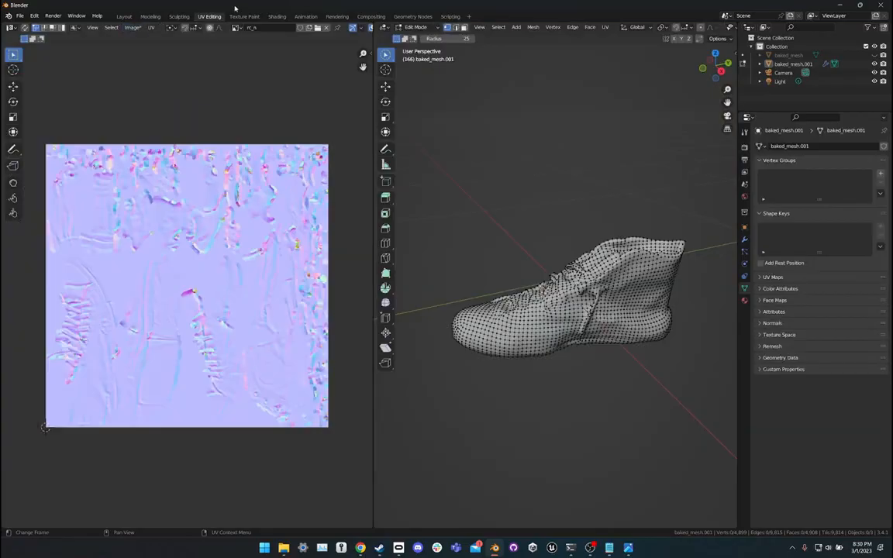
pyautogui.click(132, 28)
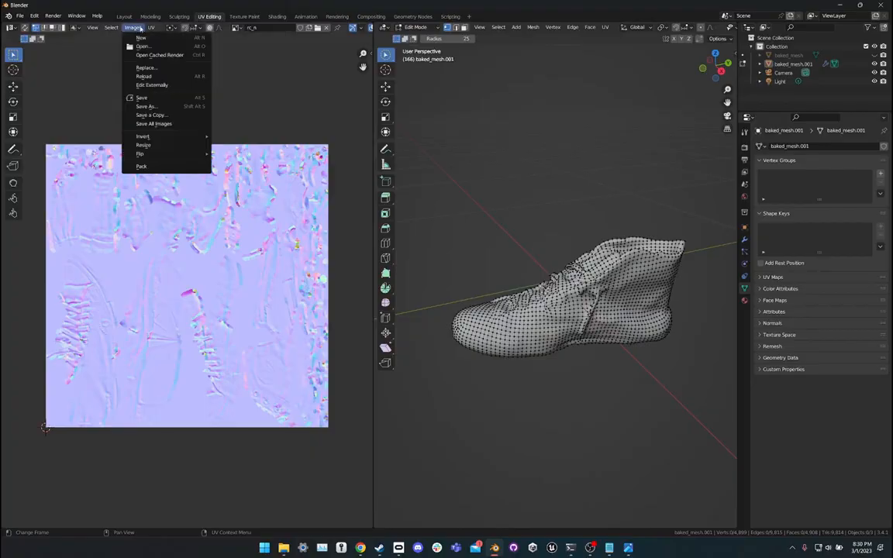
pyautogui.click(148, 106)
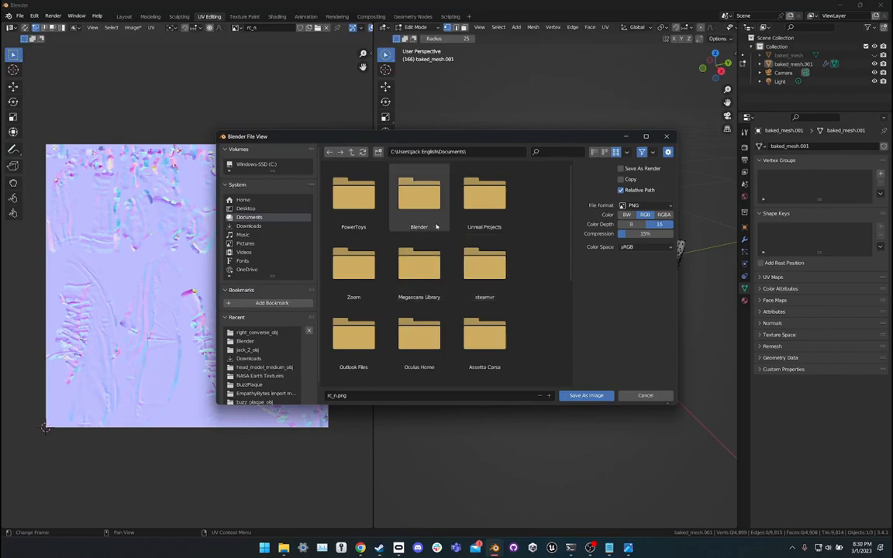
pyautogui.click(646, 396)
# Save the project as RightConverse in the EmpathyBytes folder inside the Blender documents folder.
pyautogui.click(20, 15)
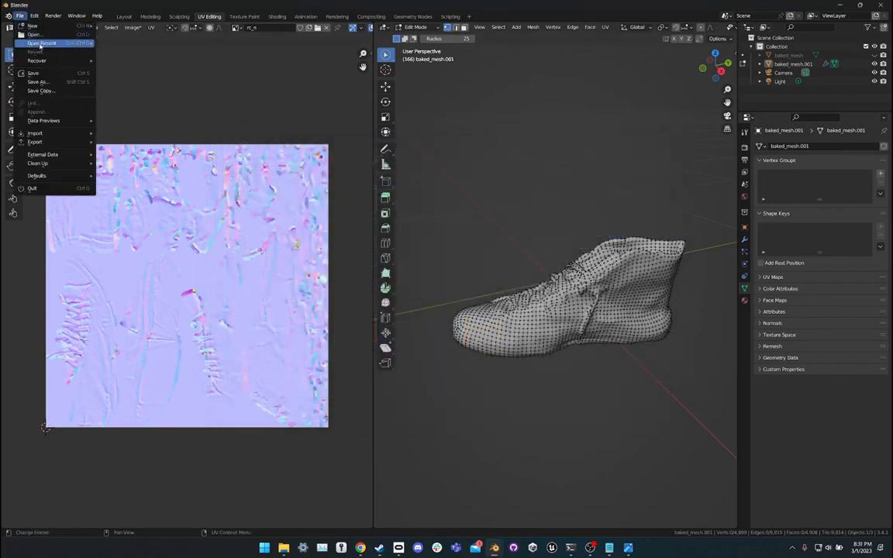
pyautogui.click(51, 82)
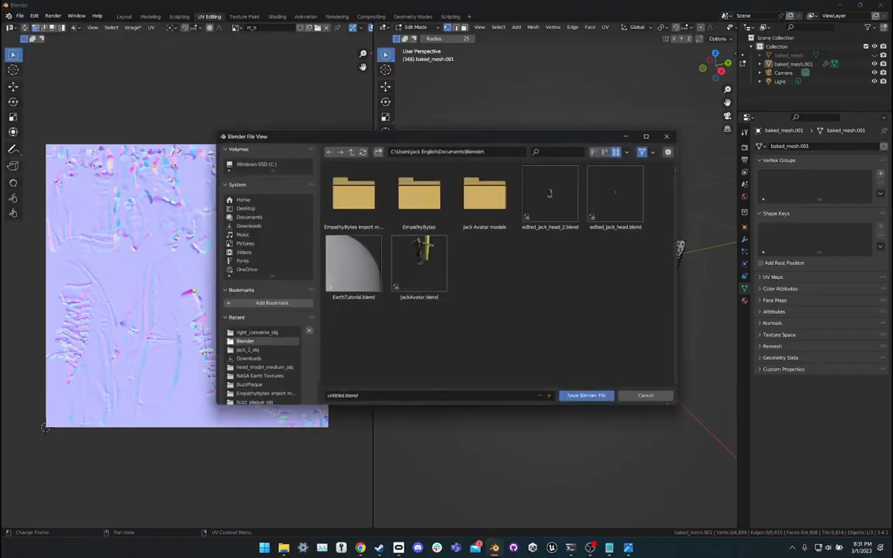
pyautogui.click(415, 193)
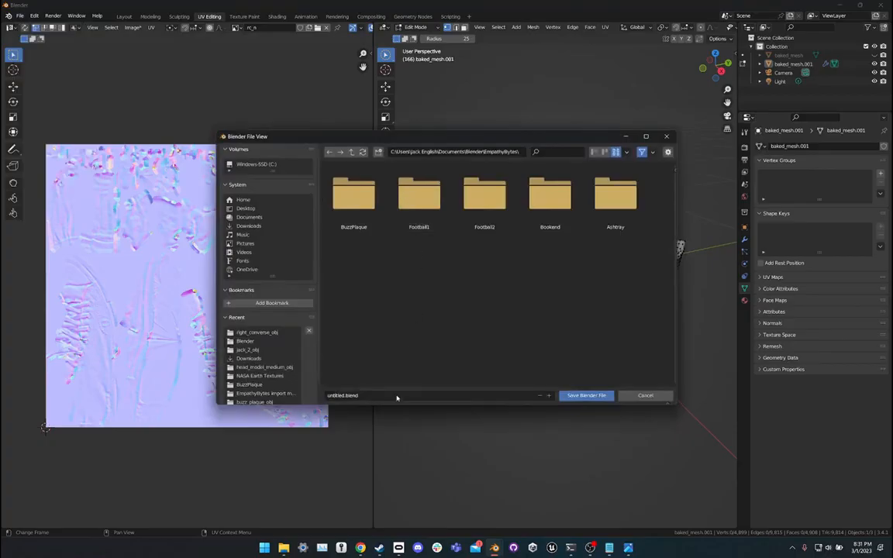
pyautogui.click(339, 396)
pyautogui.doubleClick(344, 395)
pyautogui.write('RightConverse')
pyautogui.click(587, 395)
# Save the baked normal map as rc_n.png in the EmpathyBytes folder.
pyautogui.click(132, 27)
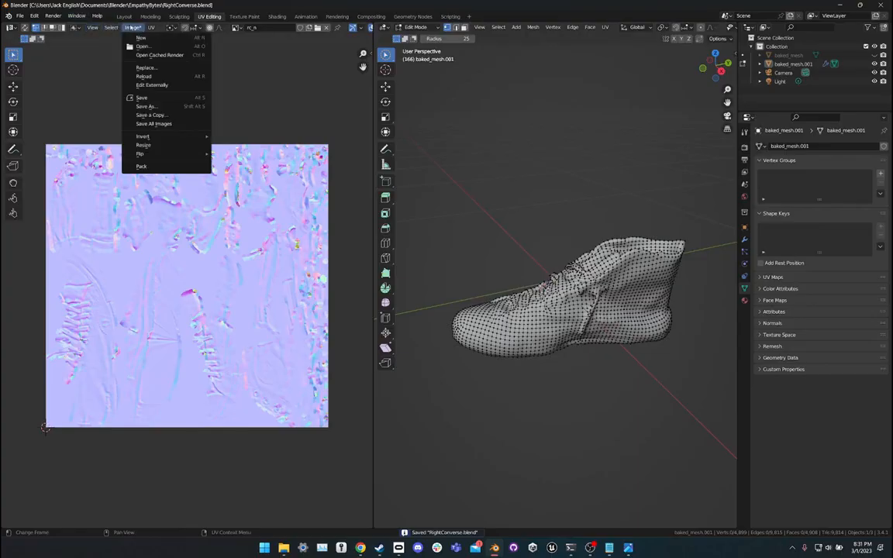
pyautogui.click(149, 98)
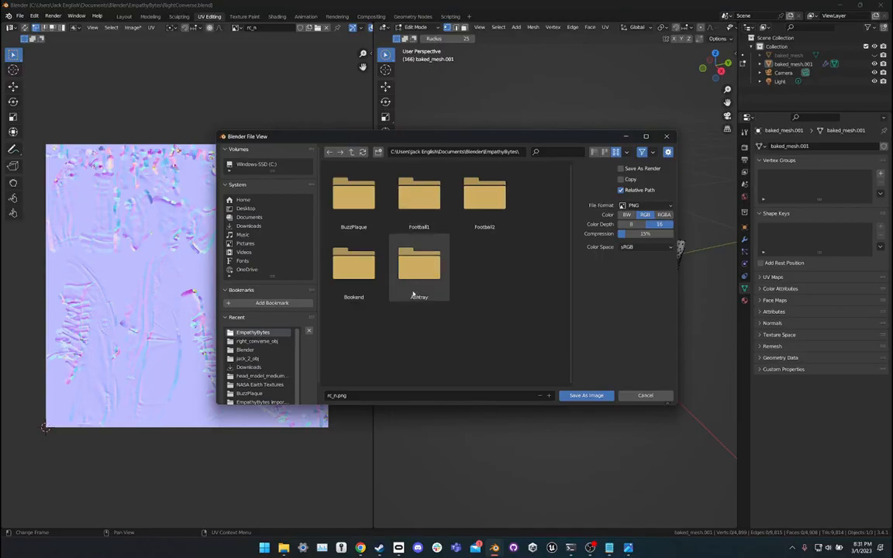
pyautogui.click(587, 396)
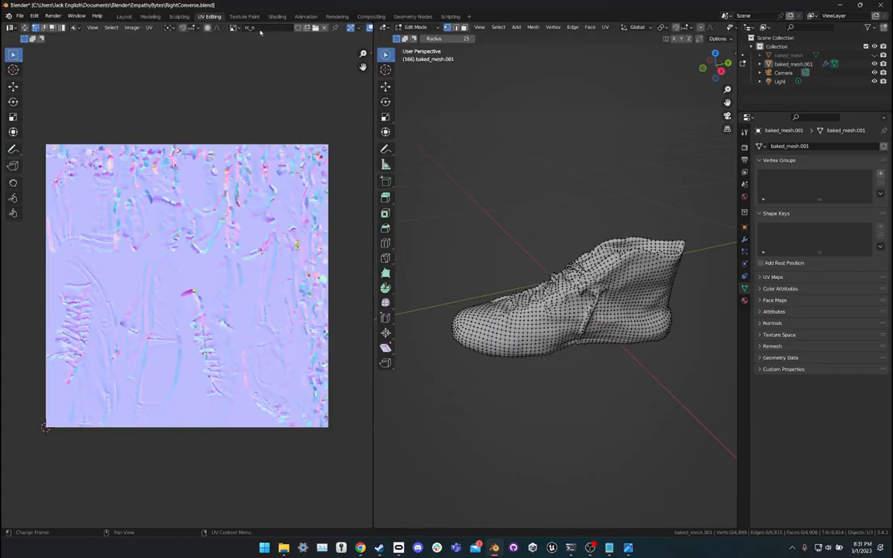
# Display the diffuse texture rc_d, save it as rc_d.png in the EmpathyBytes folder, and return to the Layout workspace.
pyautogui.click(234, 28)
pyautogui.click(250, 49)
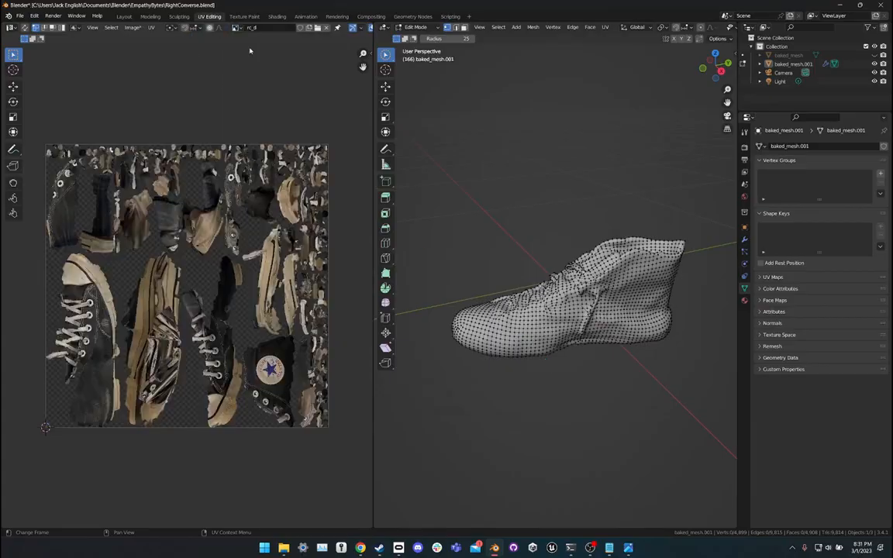
pyautogui.click(131, 28)
pyautogui.click(138, 92)
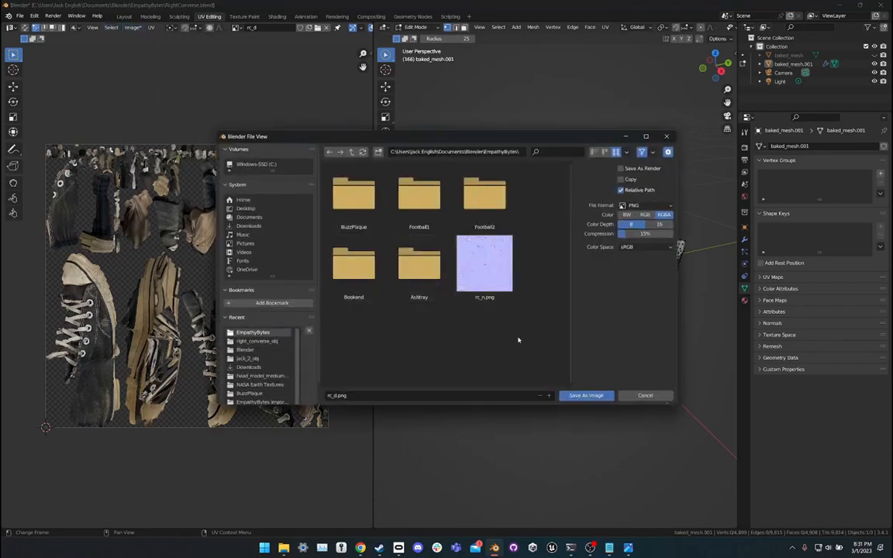
pyautogui.click(569, 395)
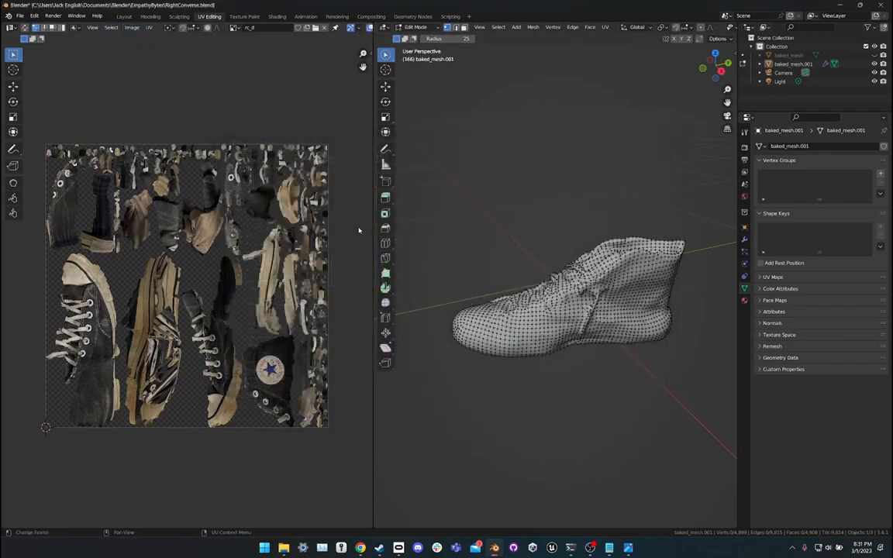
pyautogui.moveTo(472, 279); pyautogui.dragTo(497, 277, button='middle')
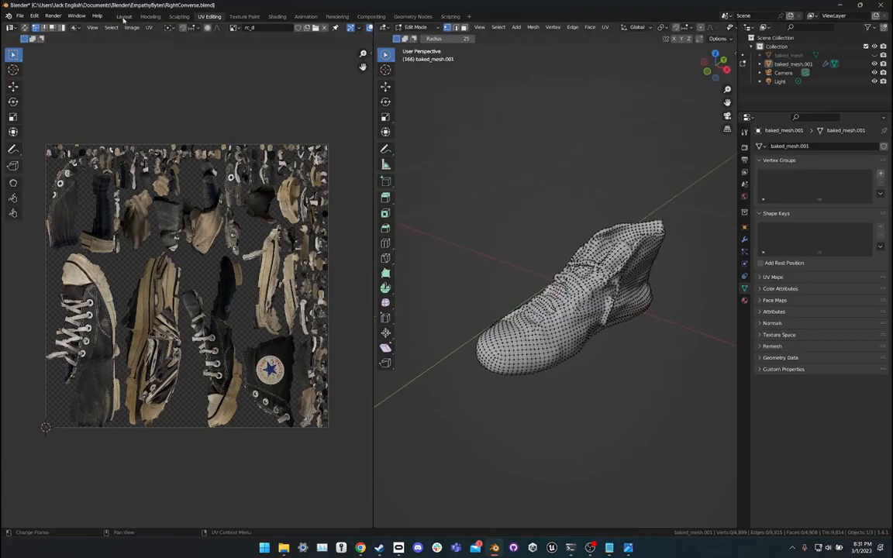
pyautogui.click(124, 17)
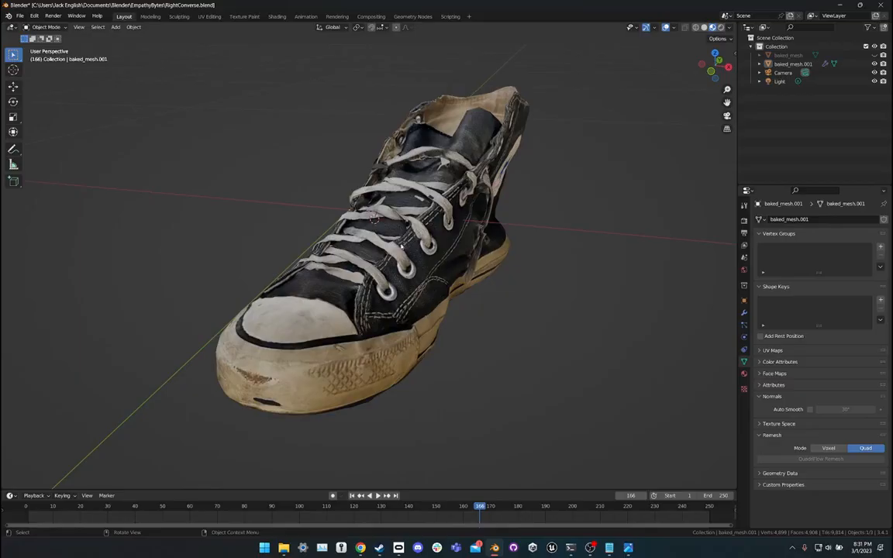
# Switch to the Sculpting workspace, check the shoe's mesh in Edit Mode, and return to Sculpt Mode.
pyautogui.moveTo(402, 247); pyautogui.dragTo(375, 216, button='middle')
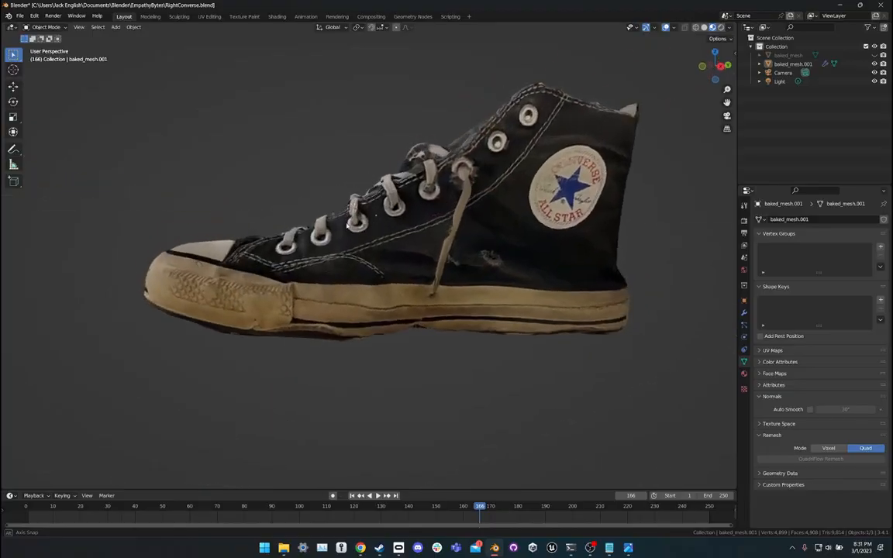
pyautogui.click(180, 17)
pyautogui.moveTo(220, 80); pyautogui.dragTo(374, 165, button='middle')
pyautogui.press('Tab')
pyautogui.press('Tab')
pyautogui.press('Tab')
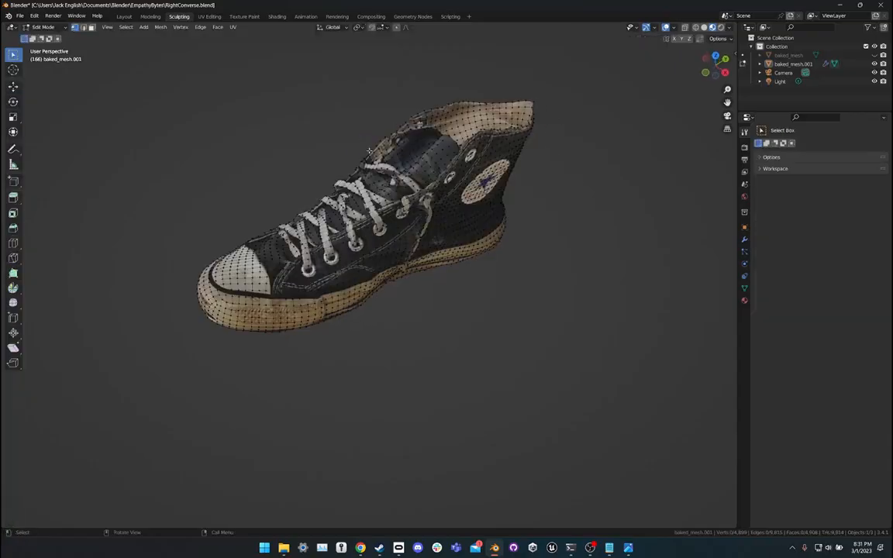
pyautogui.press('Tab')
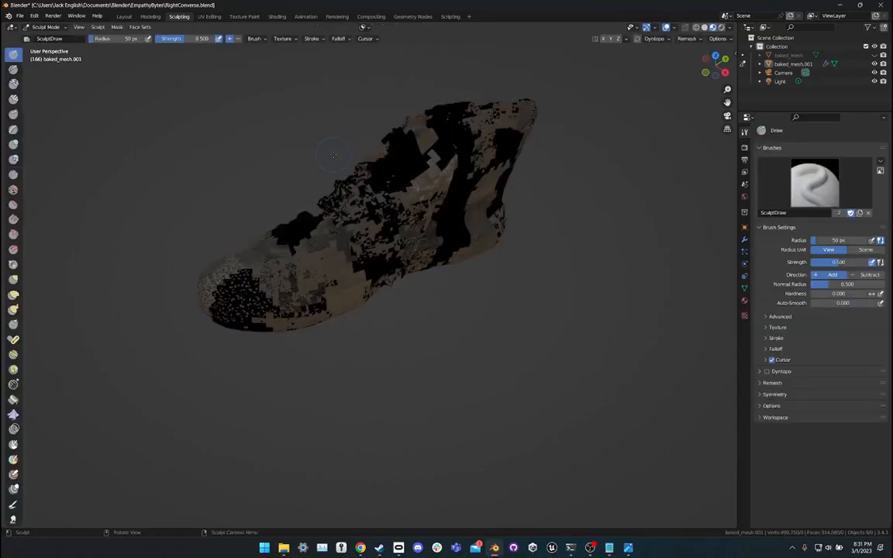
pyautogui.moveTo(338, 149); pyautogui.dragTo(355, 133, button='middle')
pyautogui.moveTo(380, 165); pyautogui.dragTo(347, 164, button='middle')
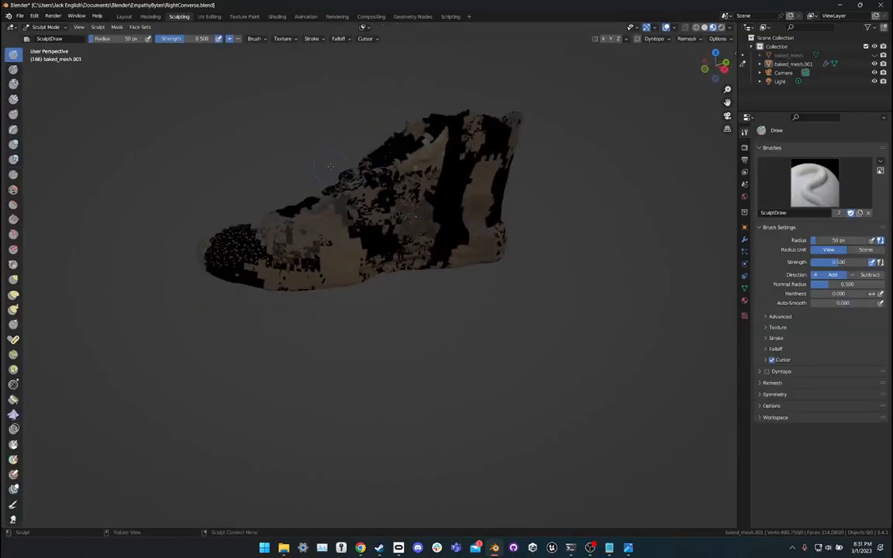
# Show the shoe in solid shading and lower its Multires modifier's sculpt level to 0.
pyautogui.click(704, 28)
pyautogui.click(713, 27)
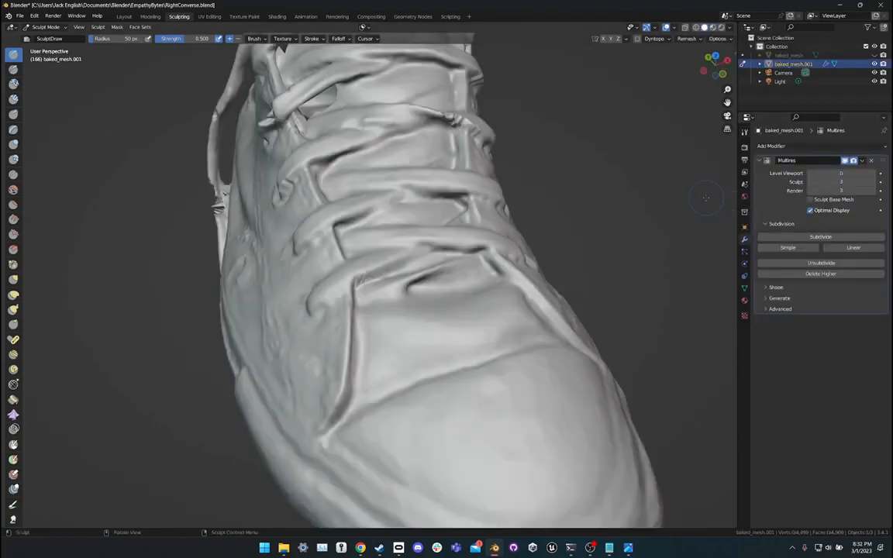
pyautogui.click(812, 183)
pyautogui.click(812, 183)
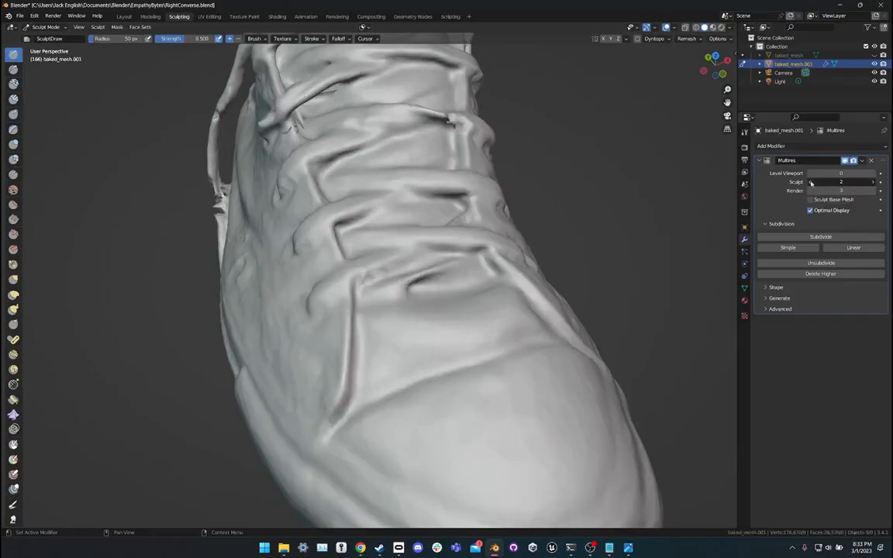
pyautogui.moveTo(668, 186)
pyautogui.mouseDown(button='middle')
pyautogui.moveTo(503, 136)
pyautogui.moveTo(580, 146)
pyautogui.mouseUp(button='middle')
pyautogui.click(812, 182)
pyautogui.moveTo(673, 193)
pyautogui.mouseDown(button='middle')
pyautogui.moveTo(618, 195)
pyautogui.moveTo(663, 218)
pyautogui.mouseUp(button='middle')
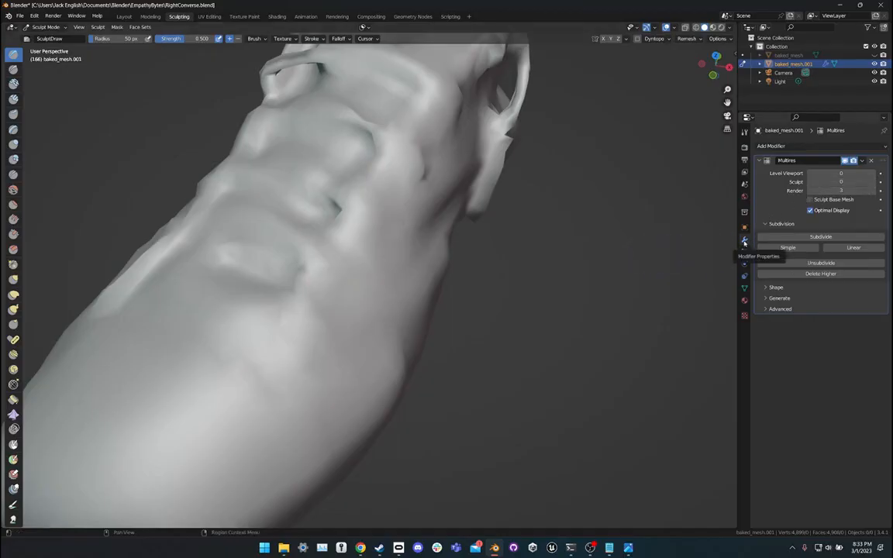
# Display the shoe in Material Preview shading and examine the texture on its underside.
pyautogui.moveTo(588, 240)
pyautogui.mouseDown(button='middle')
pyautogui.moveTo(502, 193)
pyautogui.moveTo(504, 212)
pyautogui.moveTo(394, 254)
pyautogui.moveTo(376, 216)
pyautogui.moveTo(380, 252)
pyautogui.moveTo(434, 202)
pyautogui.mouseUp(button='middle')
pyautogui.keyDown('shift'); pyautogui.moveTo(430, 204); pyautogui.dragTo(314, 199); pyautogui.keyUp('shift')
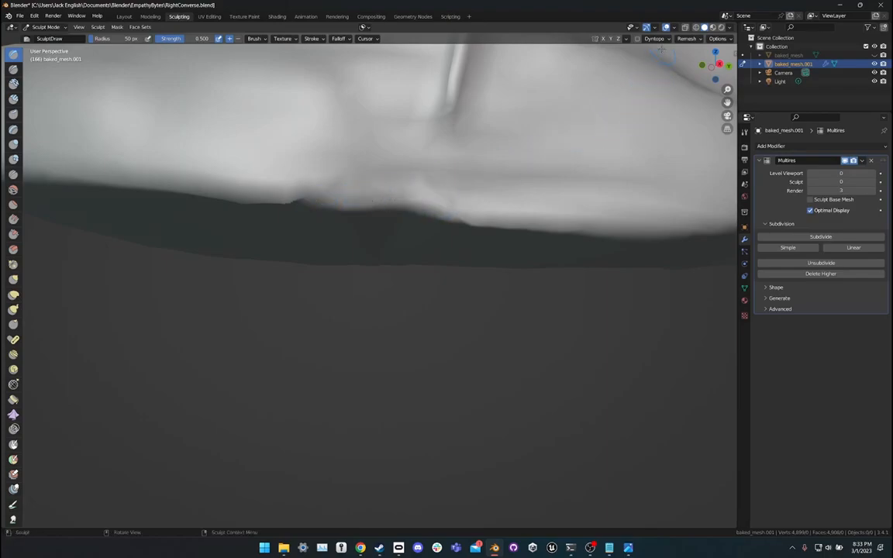
pyautogui.click(713, 28)
pyautogui.moveTo(535, 120)
pyautogui.mouseDown(button='middle')
pyautogui.moveTo(547, 151)
pyautogui.moveTo(577, 161)
pyautogui.moveTo(509, 152)
pyautogui.moveTo(534, 151)
pyautogui.moveTo(518, 189)
pyautogui.mouseUp(button='middle')
pyautogui.scroll(-4, 509, 151)
pyautogui.scroll(-4, 534, 150)
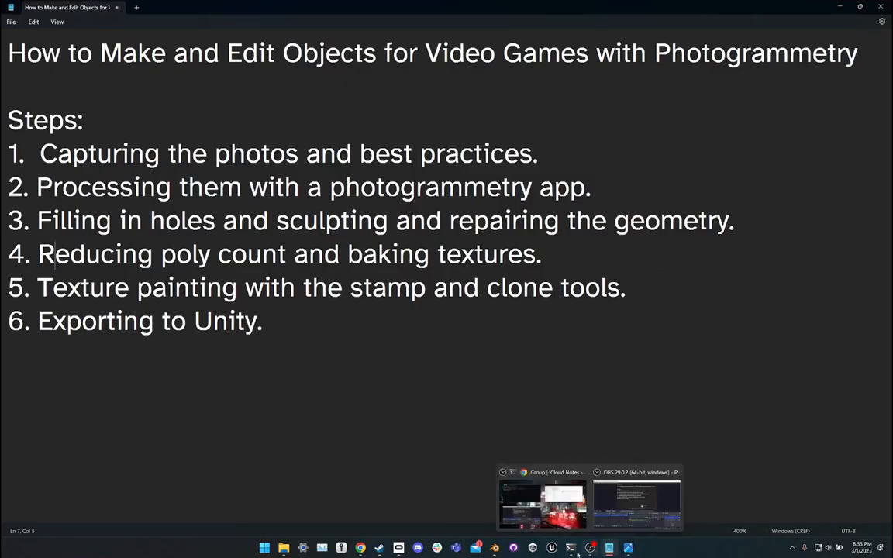
pyautogui.click(493, 549)
pyautogui.moveTo(405, 409)
pyautogui.mouseDown(button='middle')
pyautogui.moveTo(411, 314)
pyautogui.moveTo(484, 286)
pyautogui.moveTo(486, 278)
pyautogui.mouseUp(button='middle')
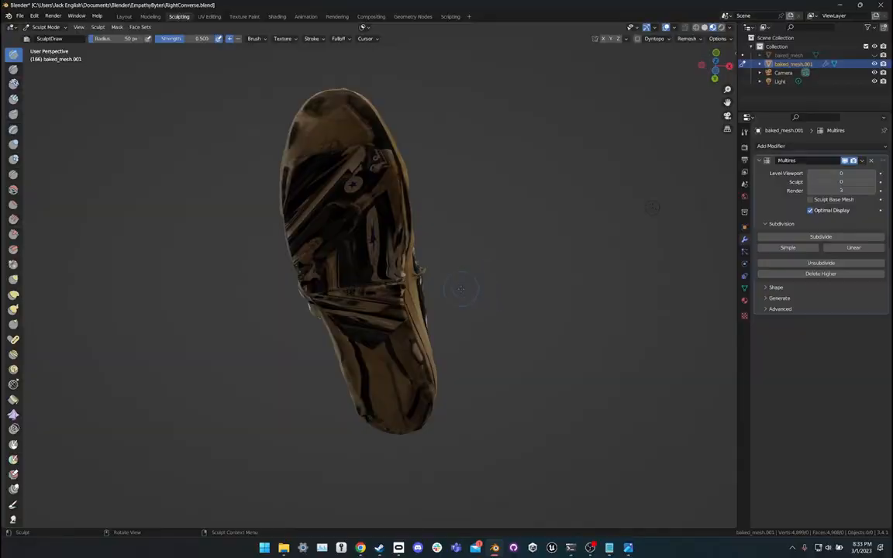
# Open IMG_4563.HEIC from the Right converse underside photos folder in EmpathyBytes import models and view it in a maximized window.
pyautogui.moveTo(289, 551)
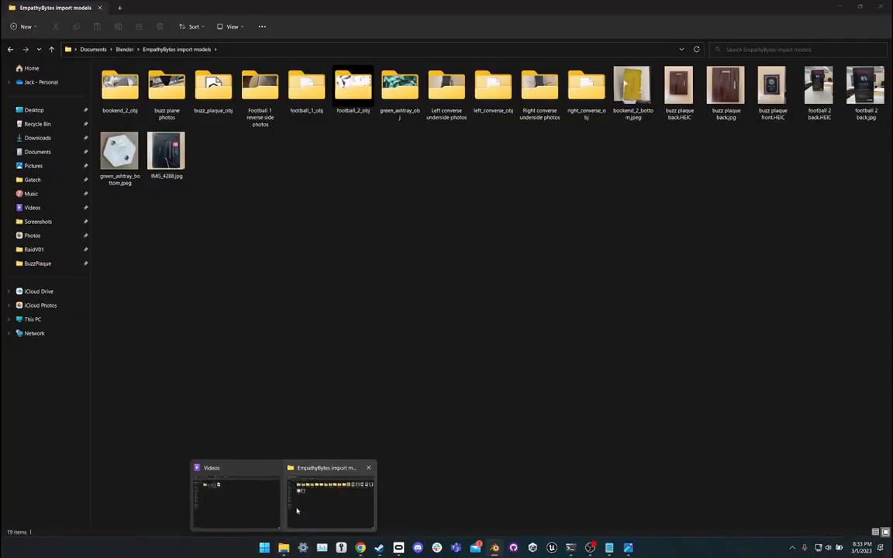
pyautogui.click(297, 511)
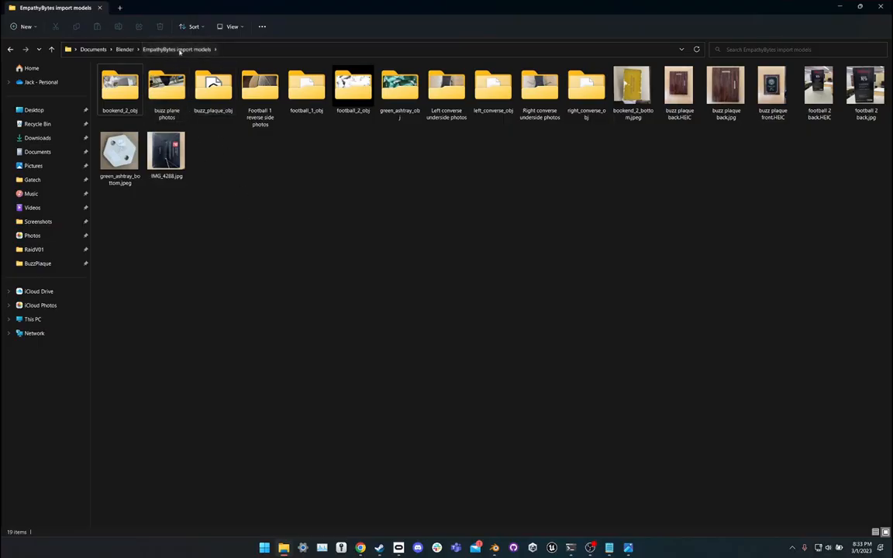
pyautogui.click(125, 48)
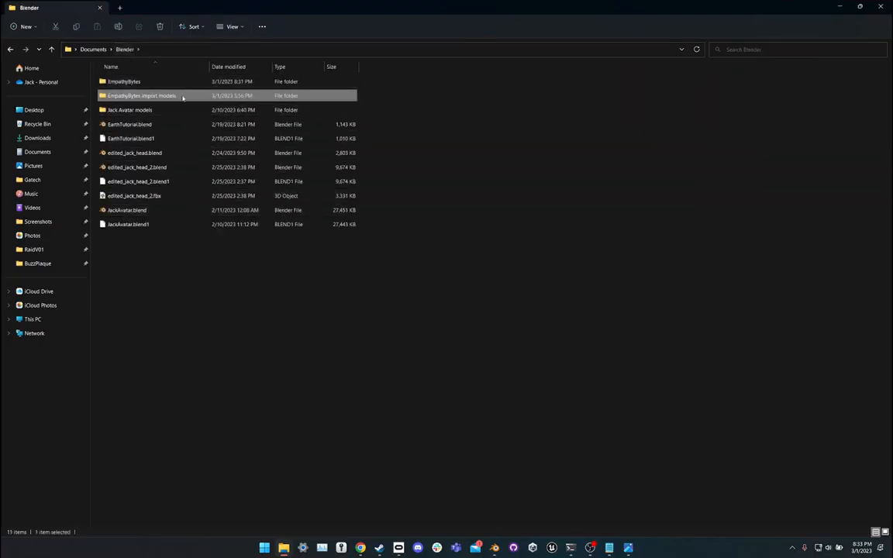
pyautogui.doubleClick(182, 97)
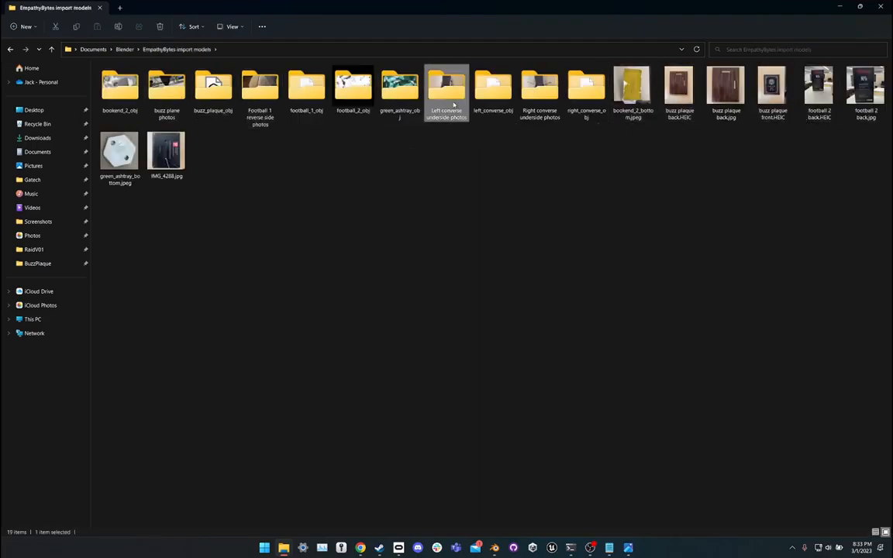
pyautogui.doubleClick(540, 93)
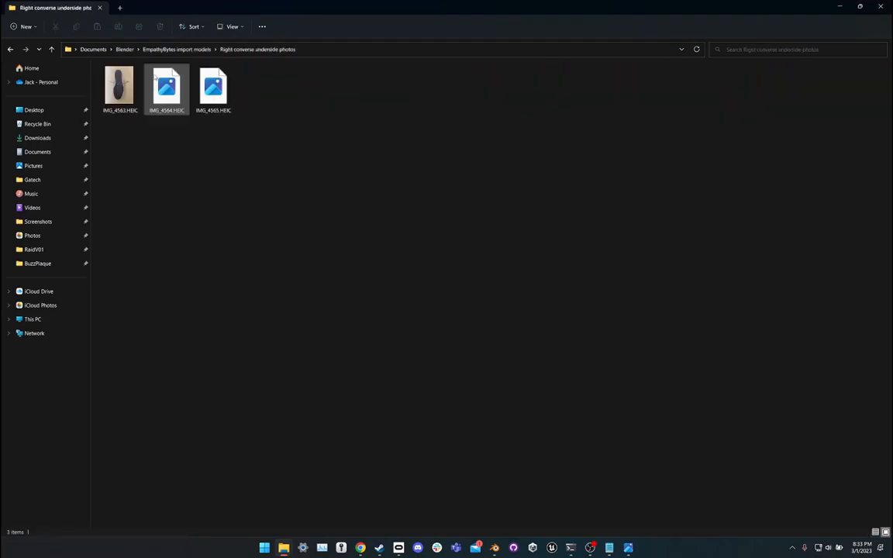
pyautogui.click(117, 86)
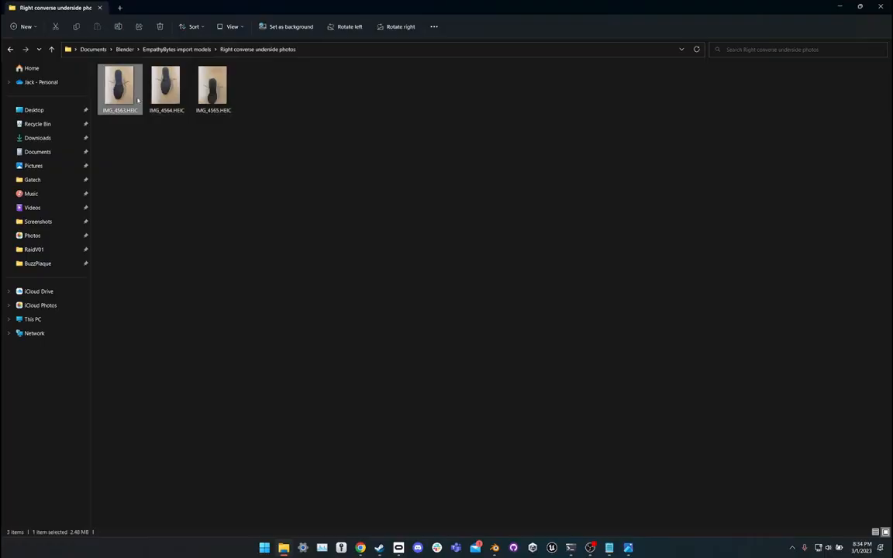
pyautogui.doubleClick(137, 98)
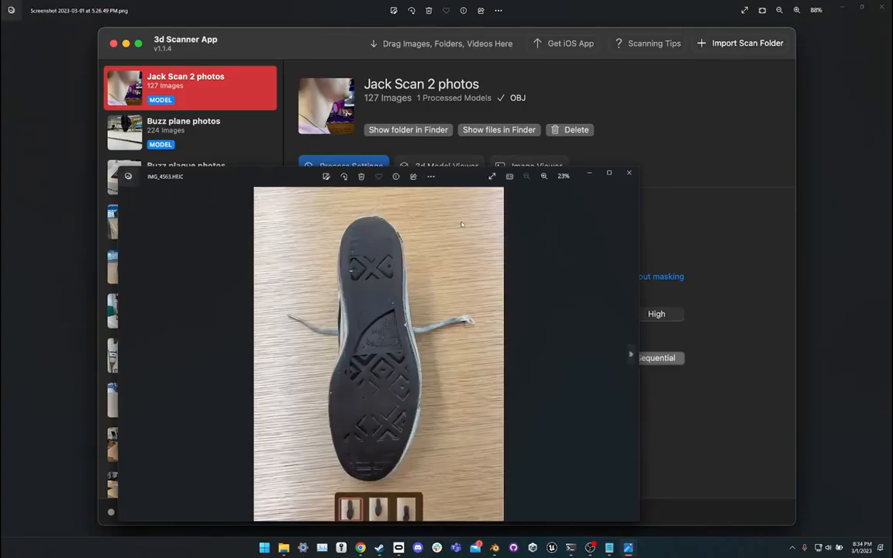
pyautogui.moveTo(468, 177); pyautogui.dragTo(623, 2)
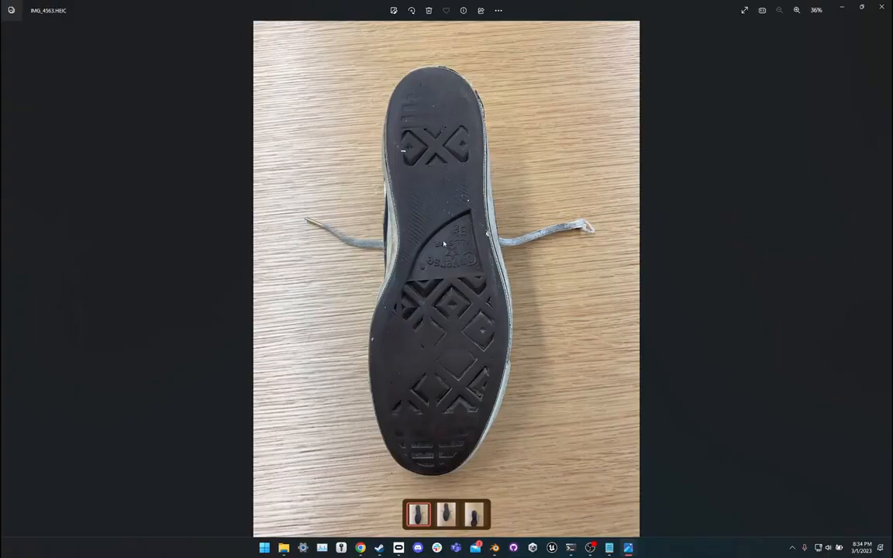
# Start editing the shoe sole photo and apply a Square crop ratio.
pyautogui.click(498, 10)
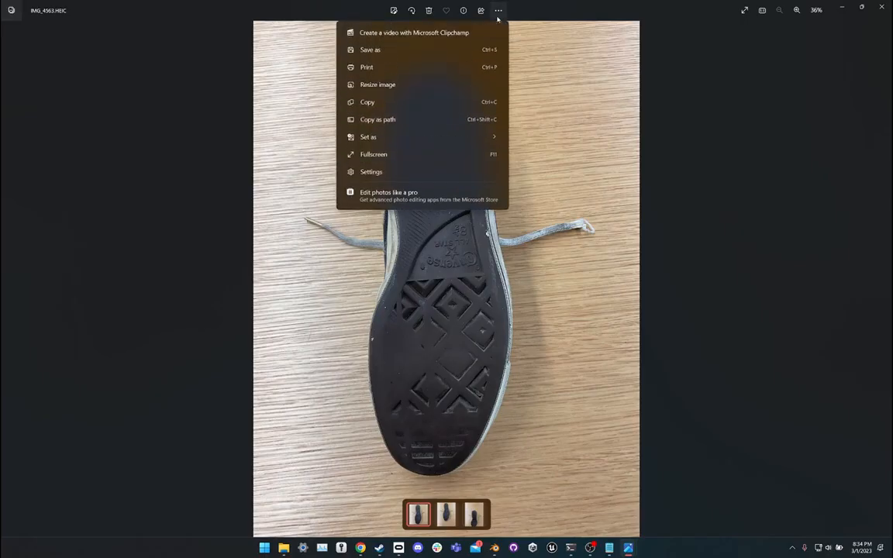
pyautogui.click(498, 17)
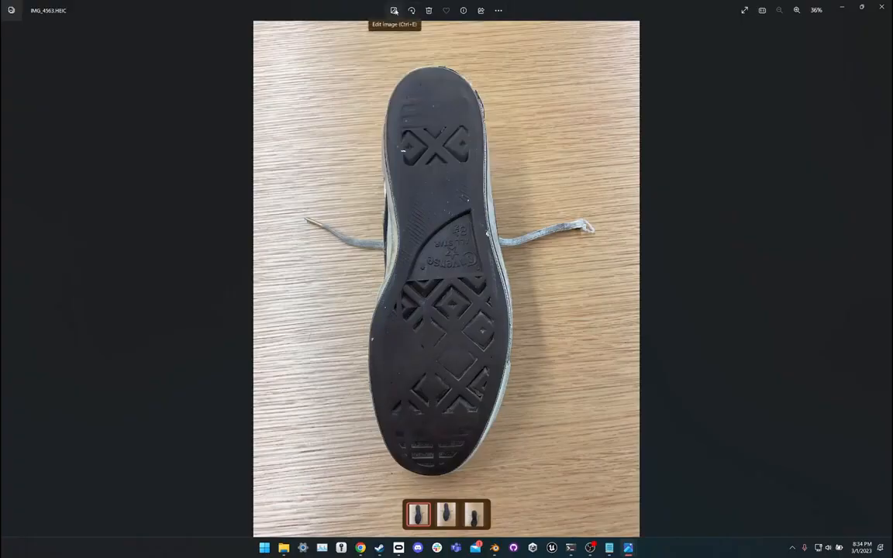
pyautogui.click(394, 10)
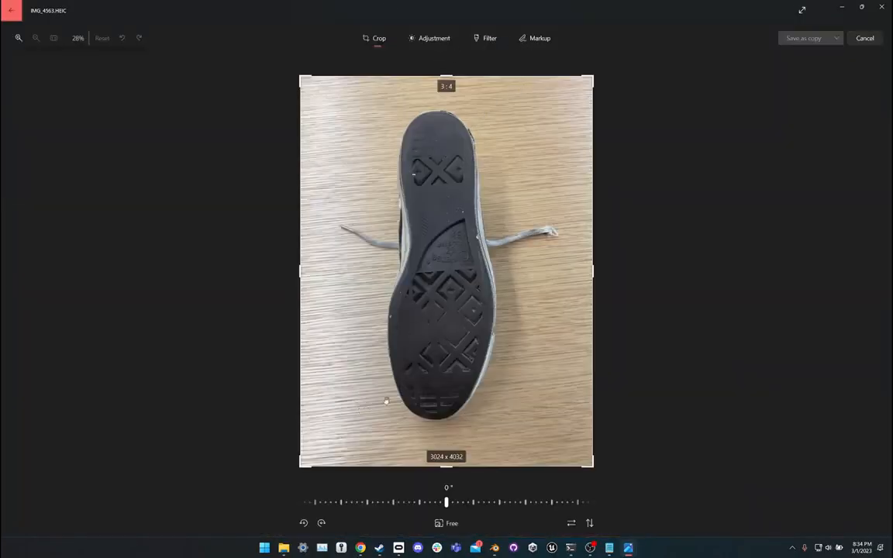
pyautogui.click(436, 524)
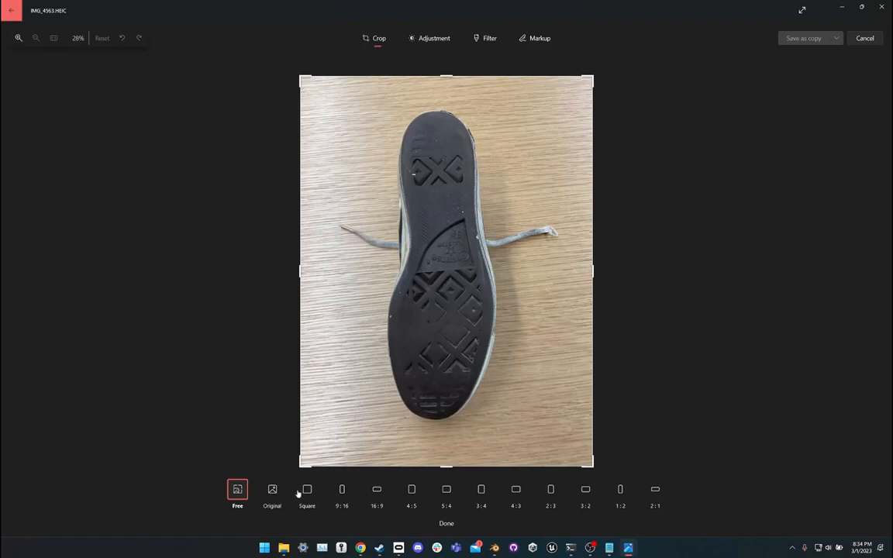
pyautogui.click(307, 491)
pyautogui.moveTo(425, 354); pyautogui.dragTo(399, 356)
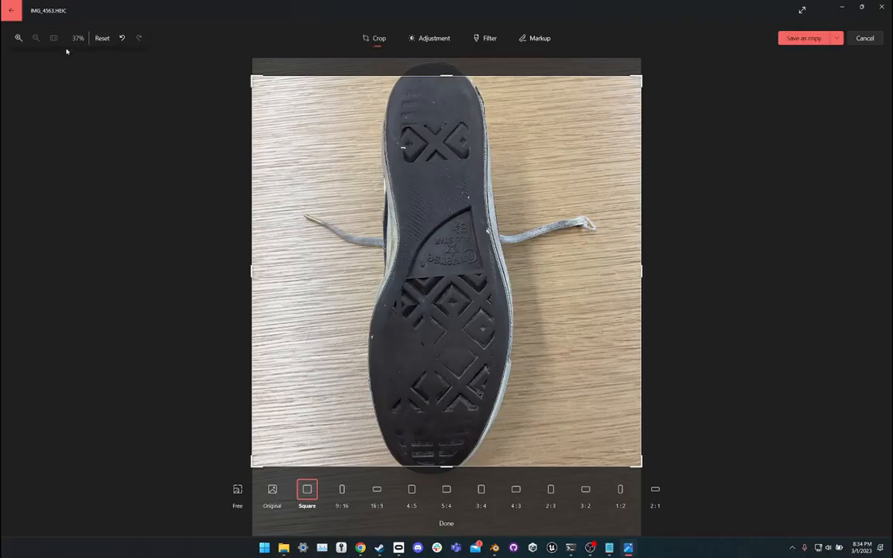
pyautogui.click(448, 524)
# Rotate the photo to -45° and reposition the crop around the front half of the sole.
pyautogui.moveTo(446, 502); pyautogui.dragTo(680, 466)
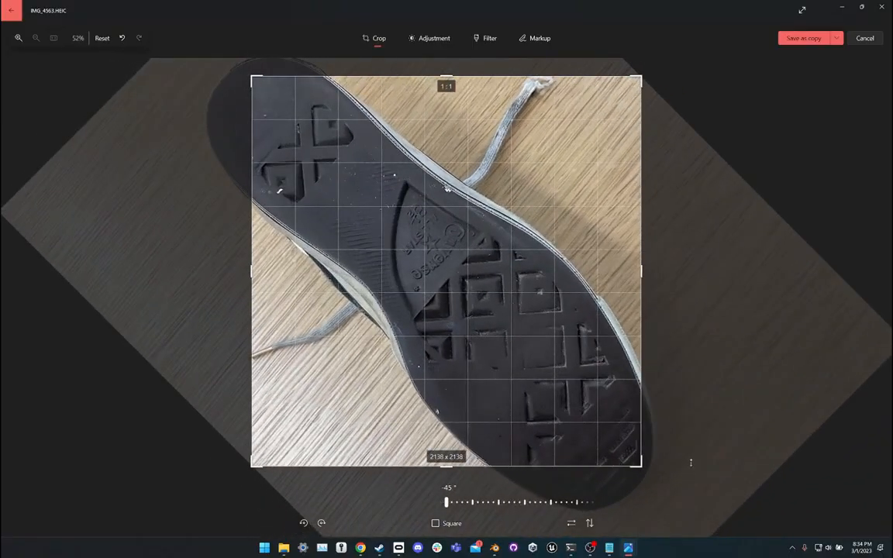
pyautogui.moveTo(470, 442); pyautogui.dragTo(446, 376)
pyautogui.moveTo(372, 338); pyautogui.dragTo(483, 412)
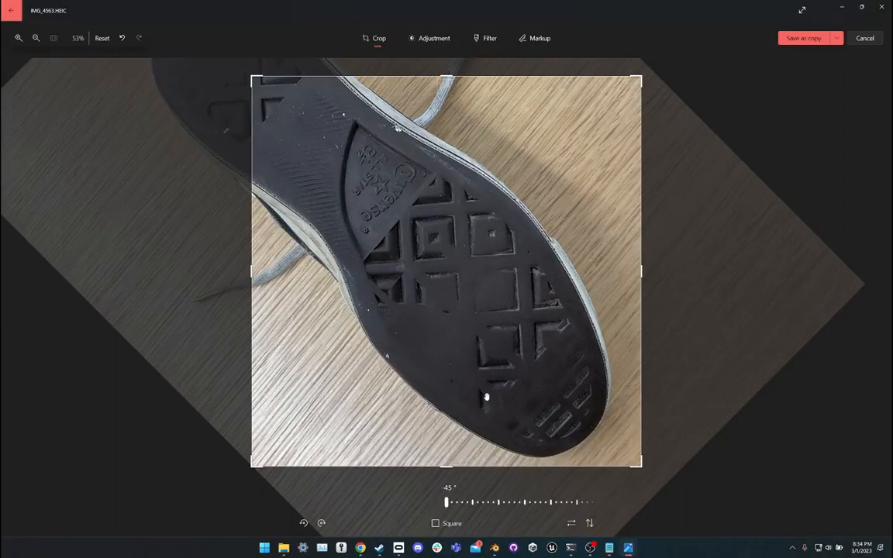
# Save the cropped photo as a copy named IMG_4563.jpg in the Right converse underside photos folder.
pyautogui.click(826, 44)
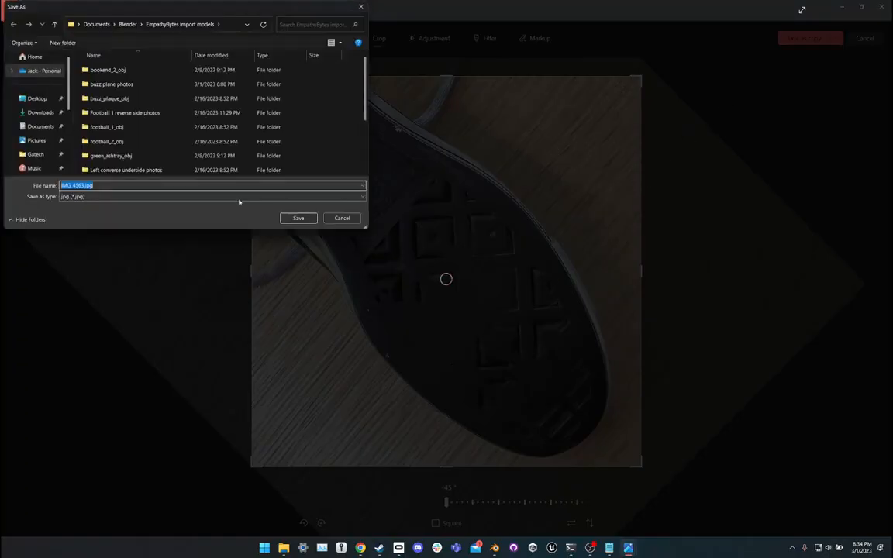
pyautogui.scroll(-2, 203, 169)
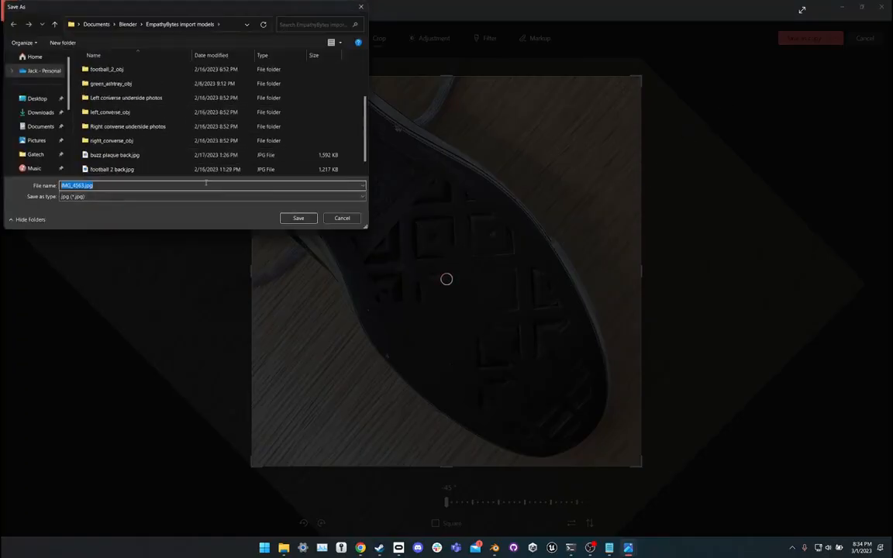
pyautogui.click(163, 126)
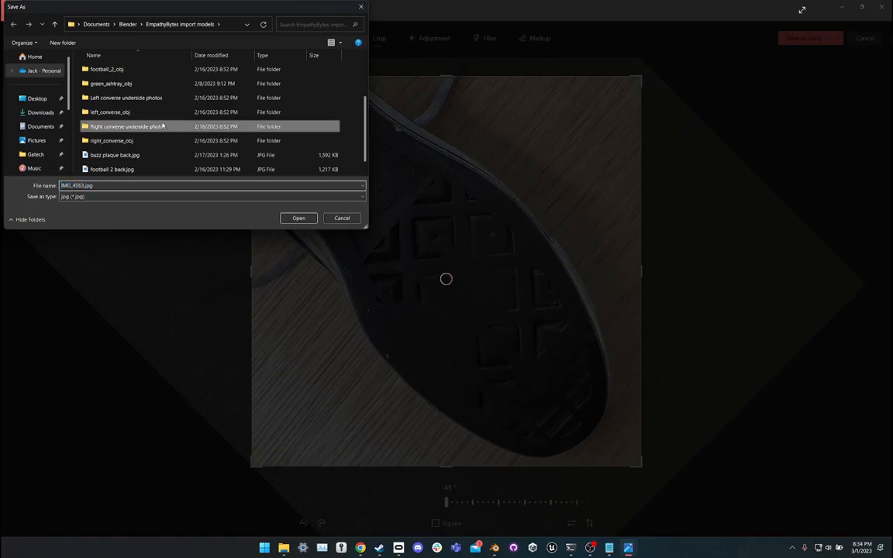
pyautogui.doubleClick(163, 125)
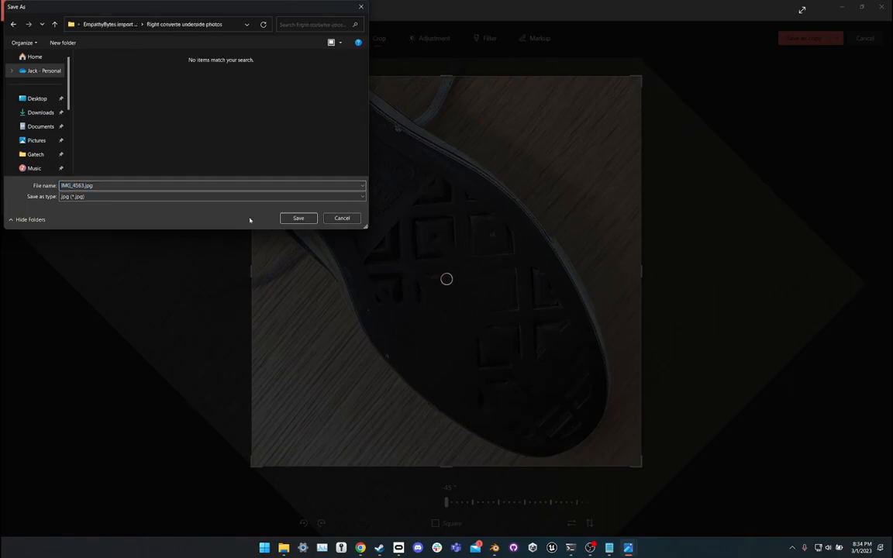
pyautogui.click(299, 218)
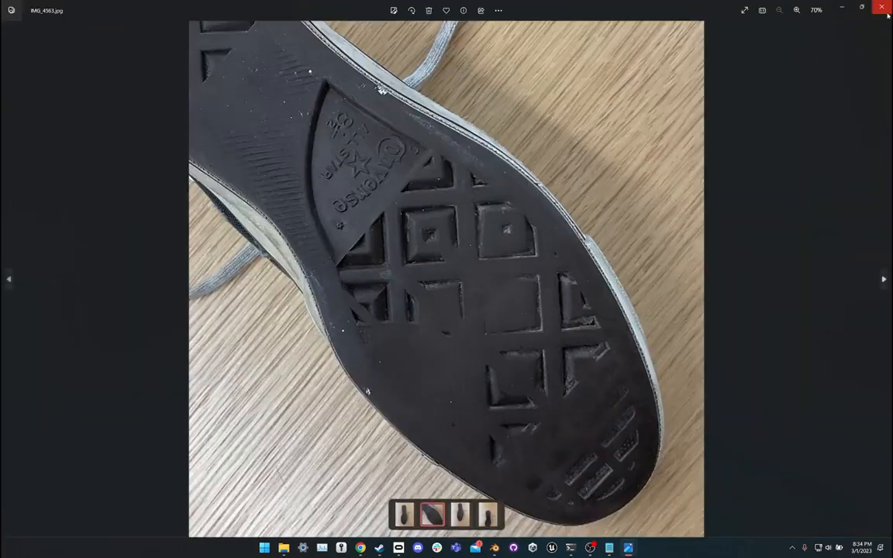
# Compare the neighbouring underside photos and return to the original IMG_4563.HEIC.
pyautogui.press('Right')
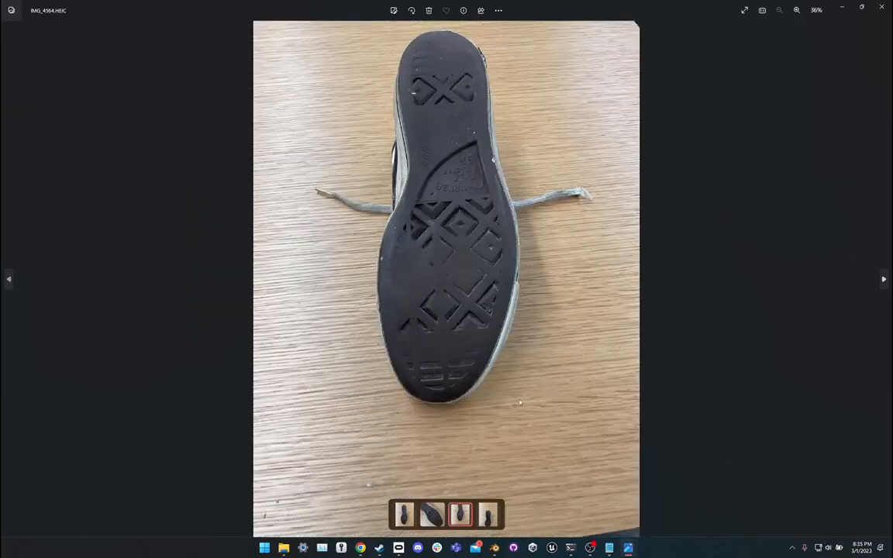
pyautogui.press('Left')
pyautogui.press('Left')
pyautogui.press('Right')
pyautogui.press('Right')
pyautogui.press('Left')
pyautogui.press('Left')
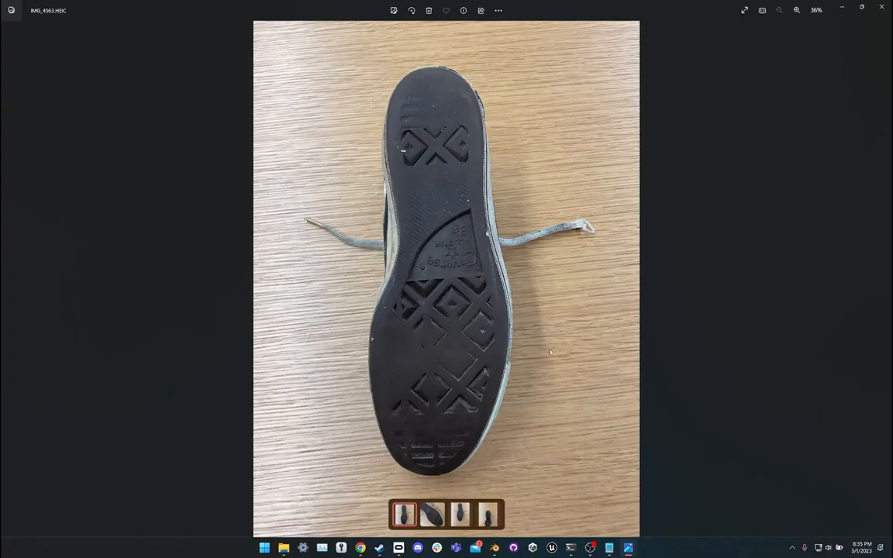
# Edit IMG_4563.HEIC with a Square crop ratio and position the crop around the heel and middle of the sole.
pyautogui.click(393, 12)
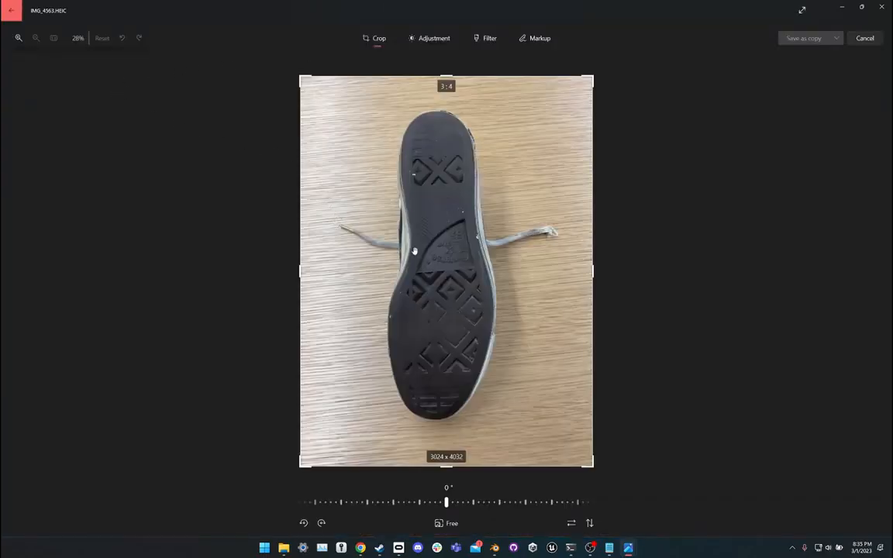
pyautogui.click(447, 523)
pyautogui.click(308, 492)
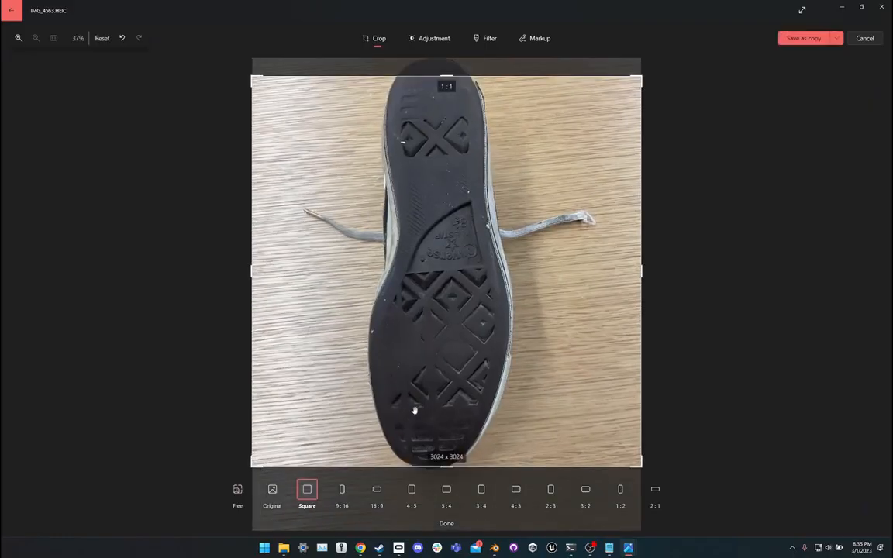
pyautogui.scroll(4, 415, 344)
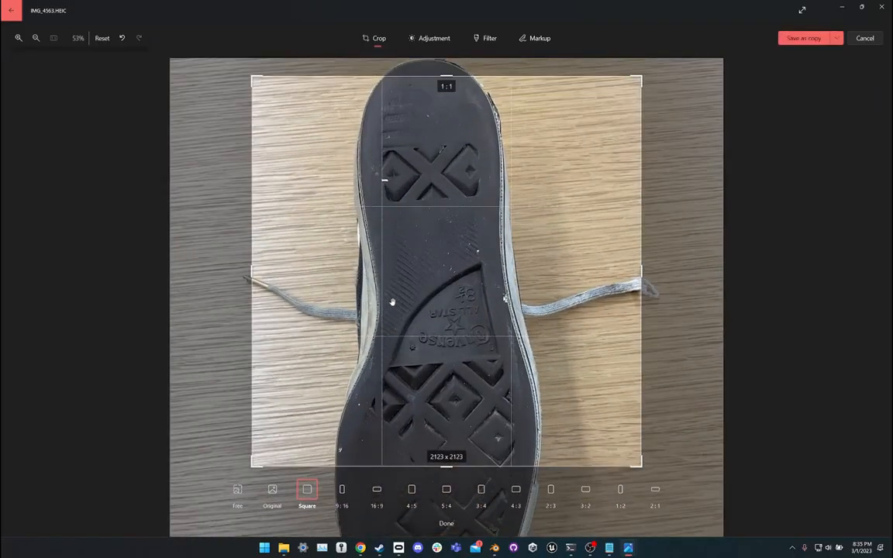
pyautogui.scroll(-4, 415, 343)
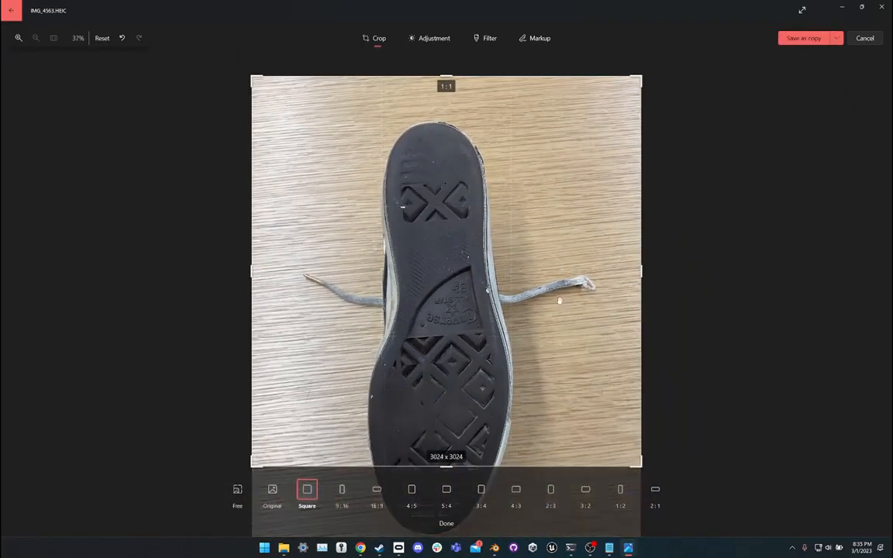
# Save the cropped photo as a copy named IMG_45632.jpg in the Right converse underside photos folder and close it.
pyautogui.click(837, 39)
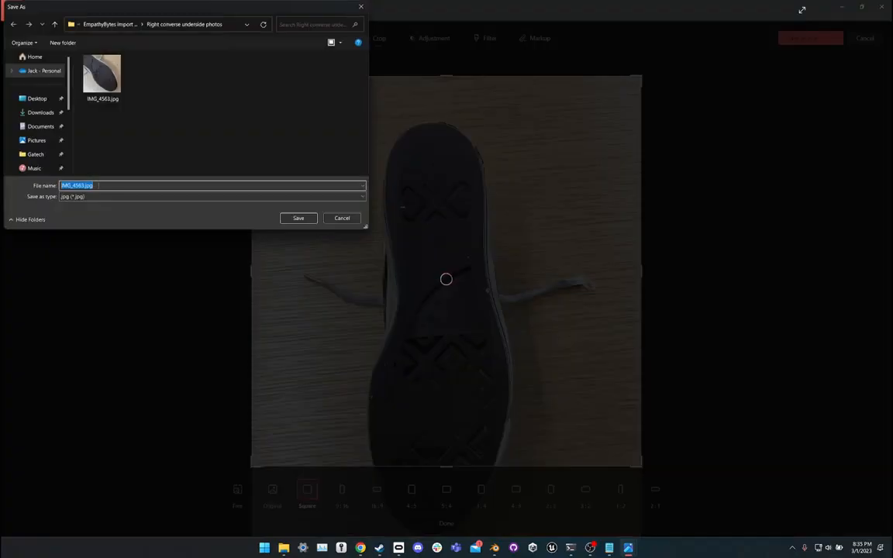
pyautogui.click(296, 220)
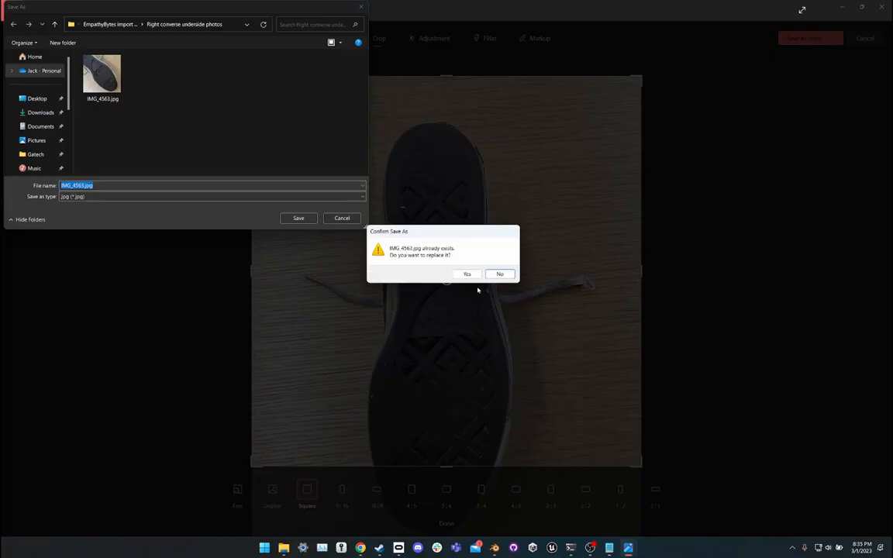
pyautogui.click(500, 274)
pyautogui.click(82, 185)
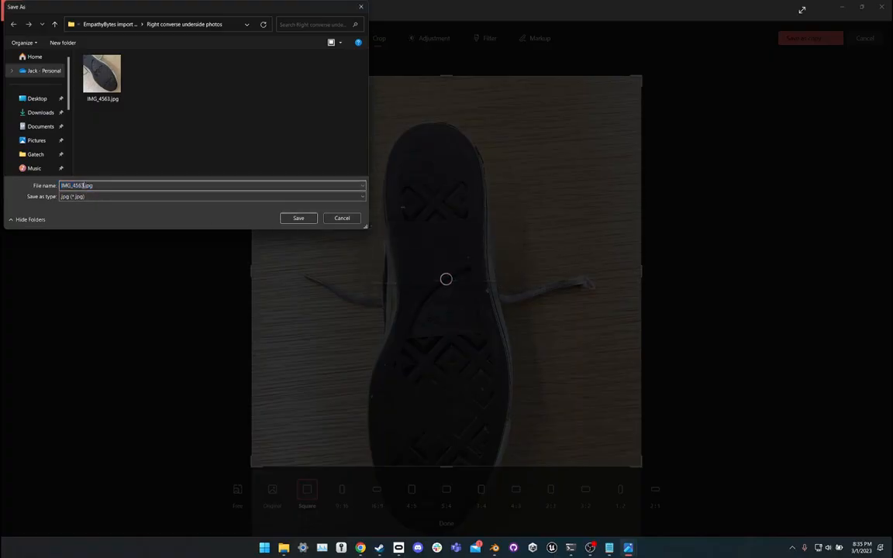
pyautogui.click(296, 219)
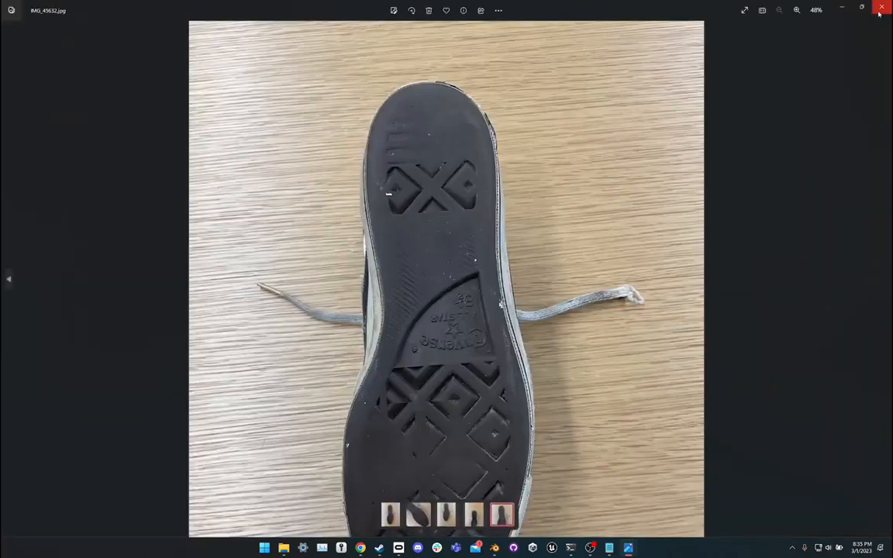
pyautogui.click(881, 9)
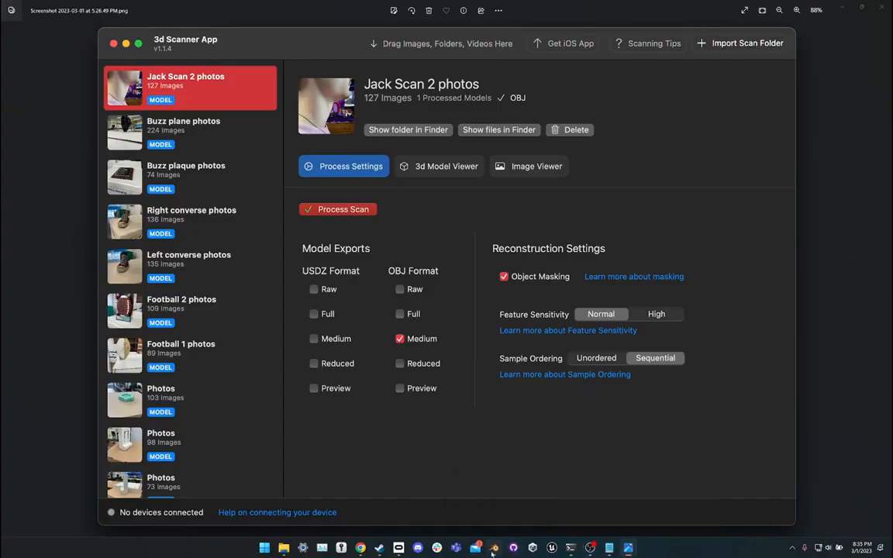
# Switch to Chrome and show the YouTube tutorial "Texture Paint with Images - Stencil Brush (Blender Tutorial)", pointing out its title.
pyautogui.click(494, 551)
pyautogui.moveTo(471, 423); pyautogui.dragTo(591, 303, button='middle')
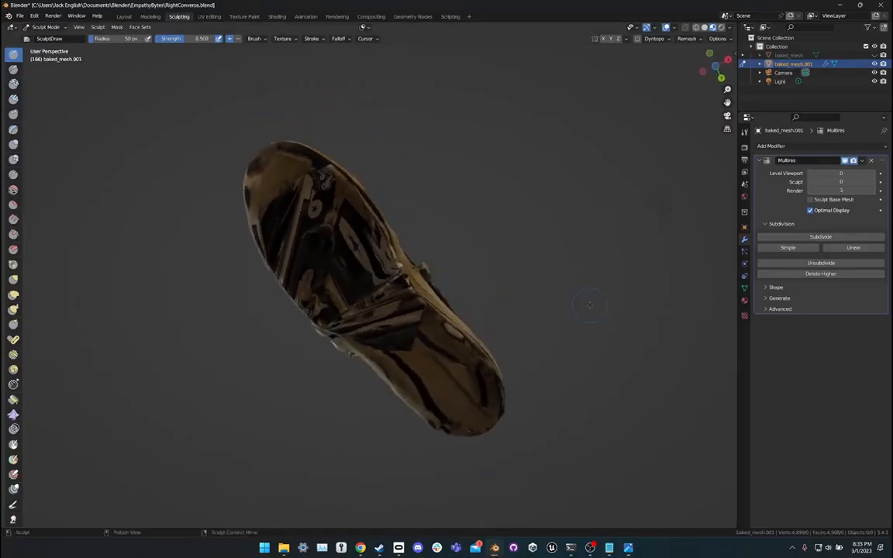
pyautogui.moveTo(360, 549)
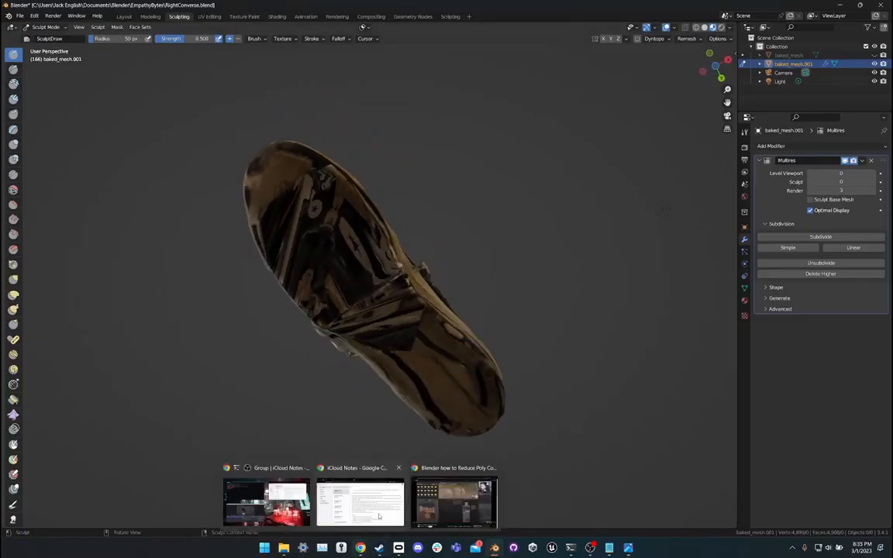
pyautogui.click(451, 506)
pyautogui.click(481, 9)
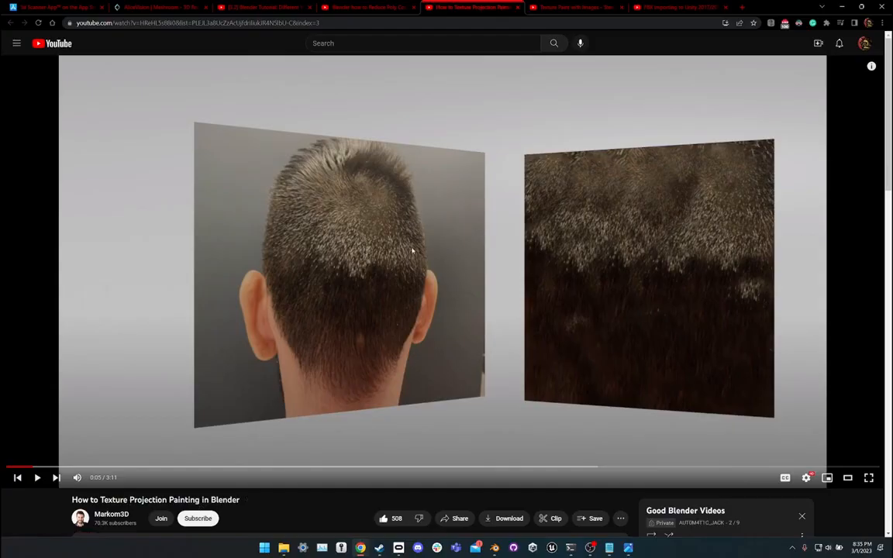
pyautogui.click(591, 11)
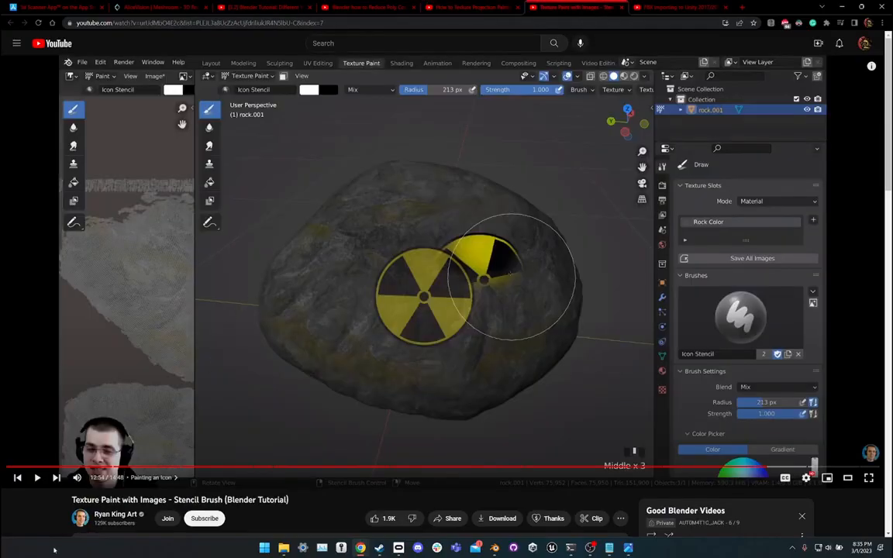
pyautogui.moveTo(99, 500); pyautogui.dragTo(295, 502)
pyautogui.click(299, 501)
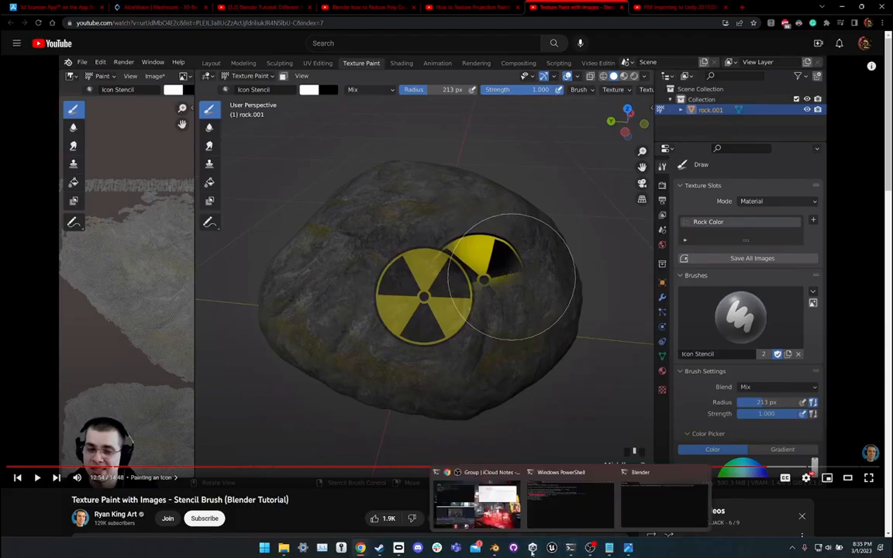
# Switch to Blender and open the Texture Paint workspace, showing the shoe's underside in Material Preview shading.
pyautogui.click(495, 548)
pyautogui.moveTo(357, 351); pyautogui.dragTo(297, 204, button='middle')
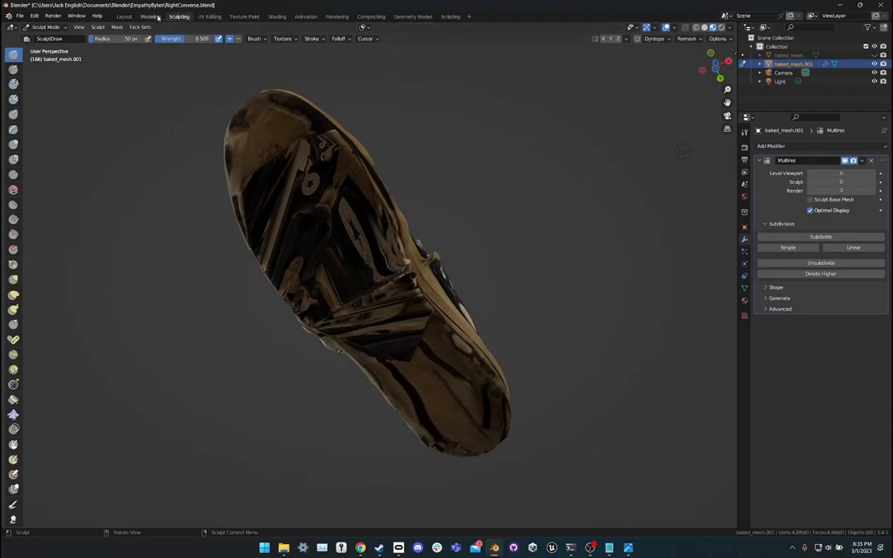
pyautogui.click(243, 16)
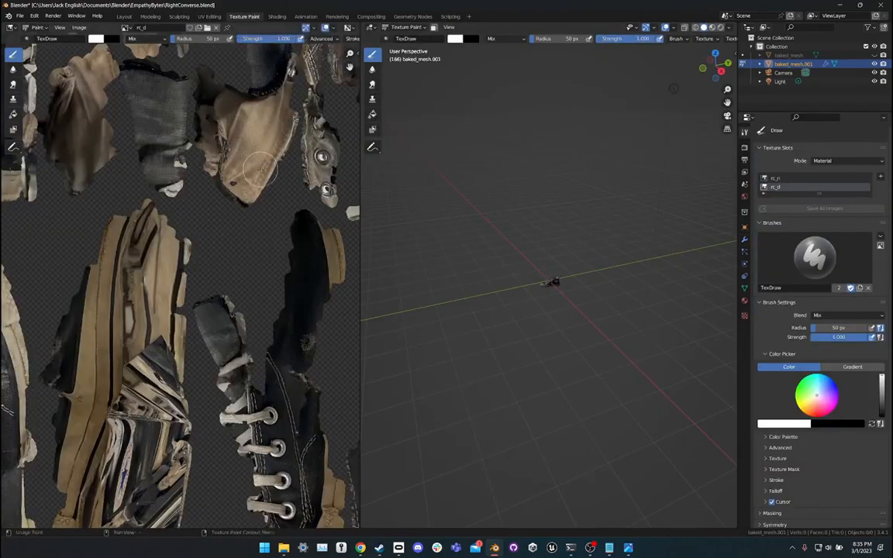
pyautogui.press('Home')
pyautogui.scroll(10, 530, 315)
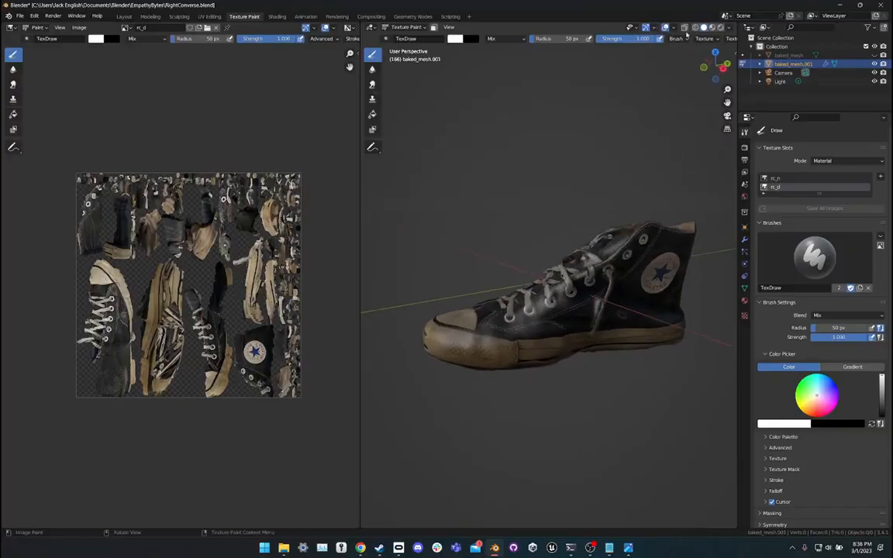
pyautogui.click(715, 28)
pyautogui.click(696, 28)
pyautogui.click(705, 28)
pyautogui.click(719, 28)
pyautogui.moveTo(575, 337); pyautogui.dragTo(704, 273, button='middle')
# Create a new brush texture and load IMG_4563.jpg into it from the Right converse underside photos folder.
pyautogui.click(745, 315)
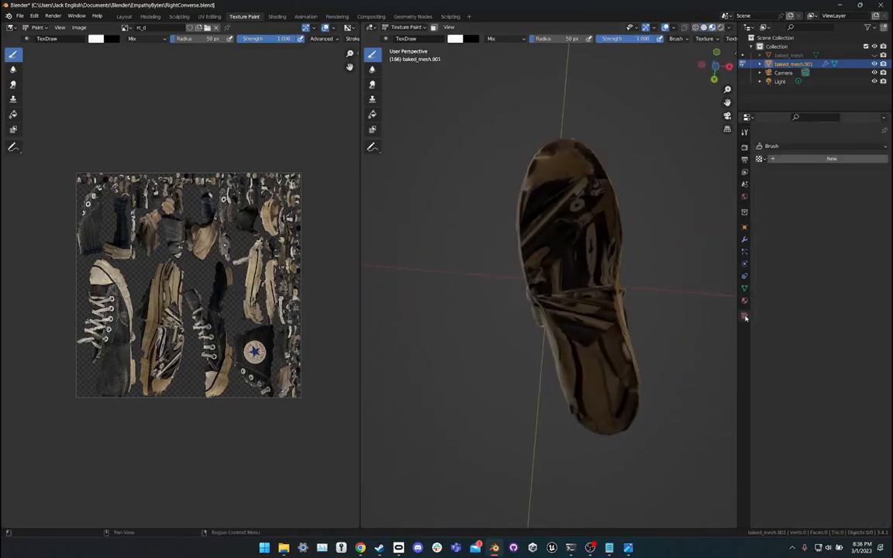
pyautogui.click(806, 159)
pyautogui.click(853, 297)
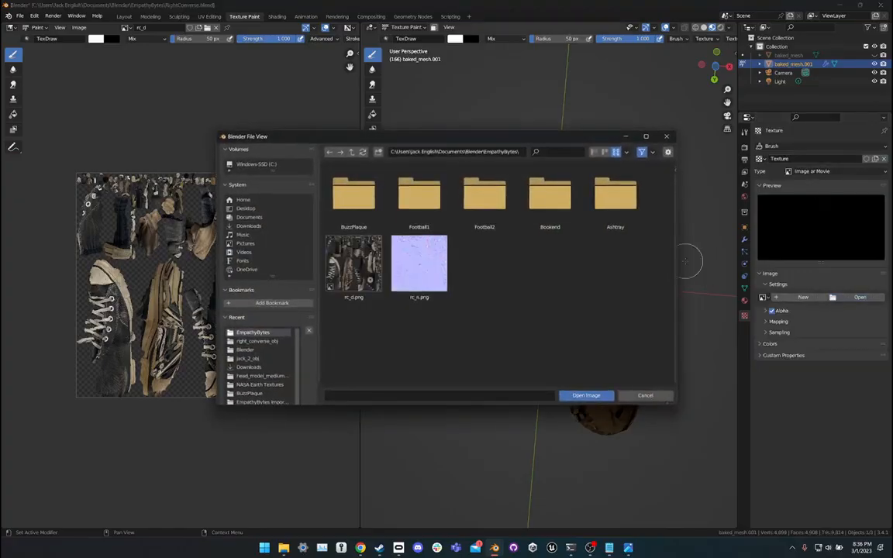
pyautogui.click(350, 152)
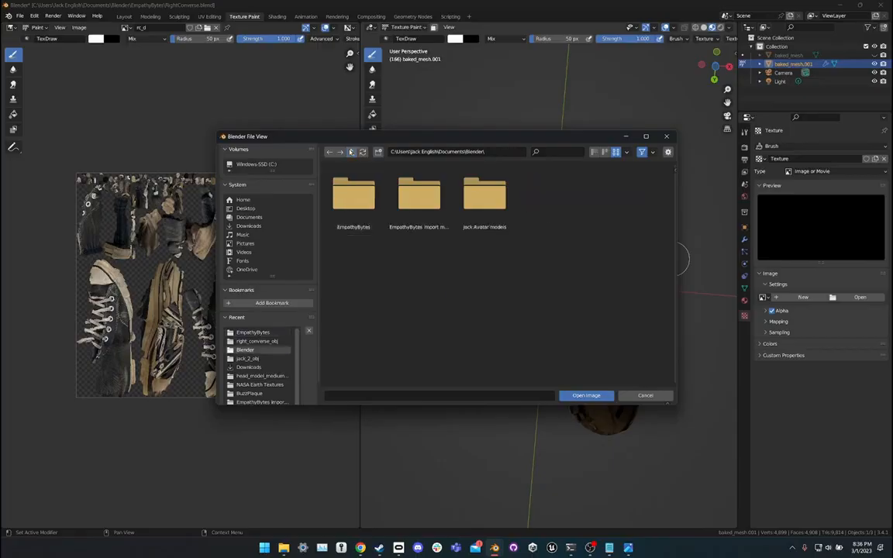
pyautogui.doubleClick(416, 194)
pyautogui.scroll(-2, 448, 316)
pyautogui.scroll(2, 448, 315)
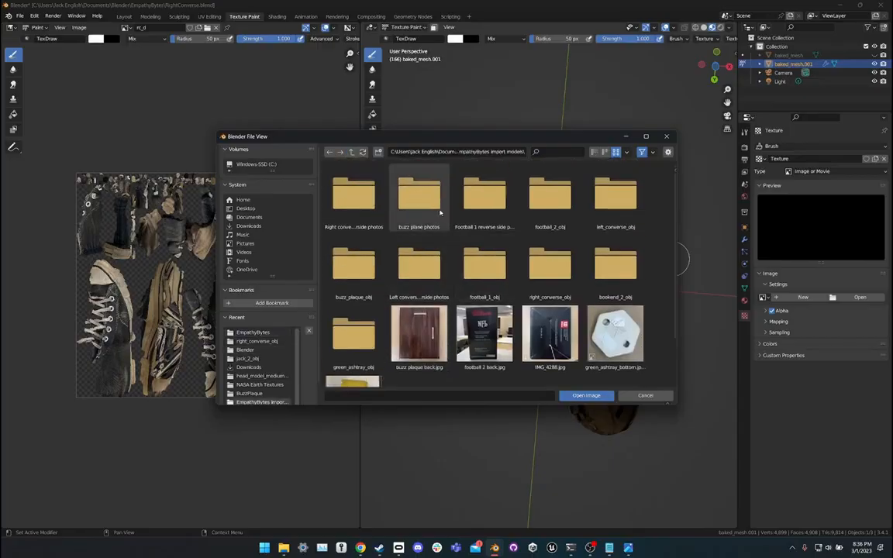
pyautogui.click(360, 204)
pyautogui.doubleClick(360, 204)
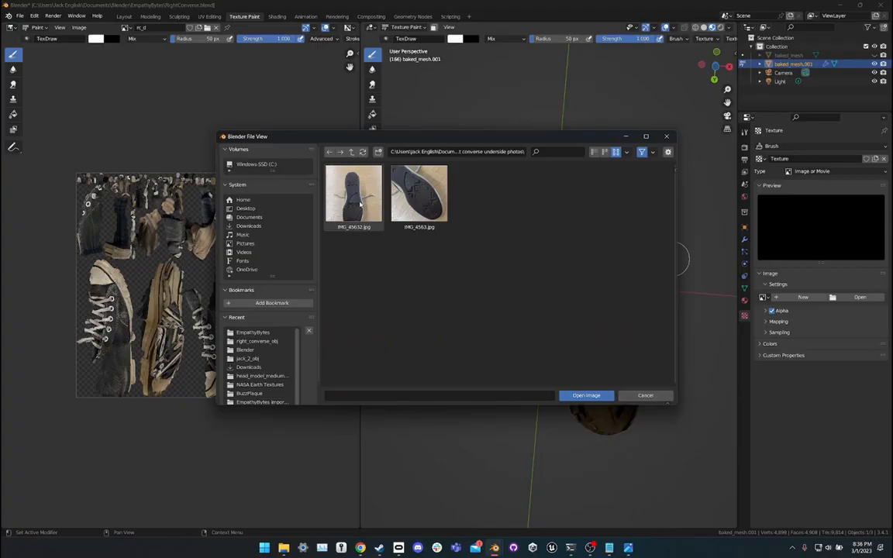
pyautogui.click(419, 195)
pyautogui.click(586, 396)
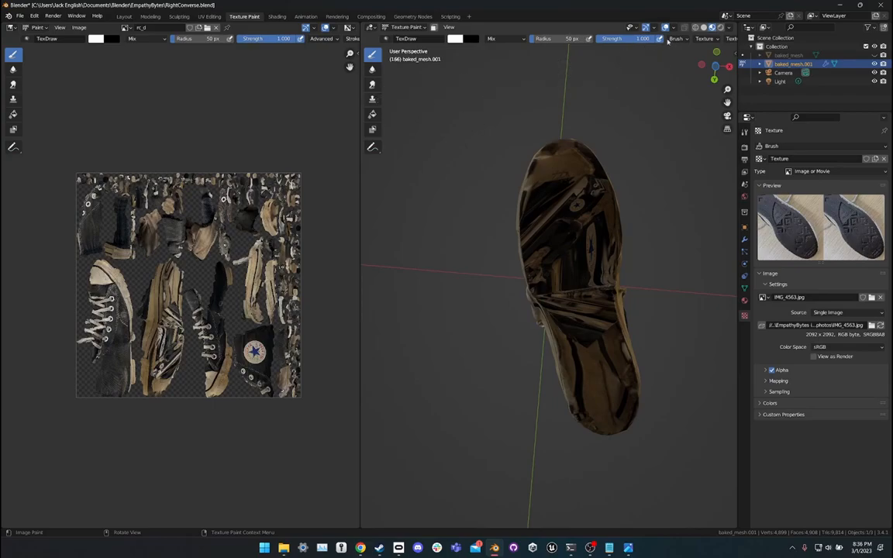
# Set the brush texture's mapping to Stencil.
pyautogui.click(704, 39)
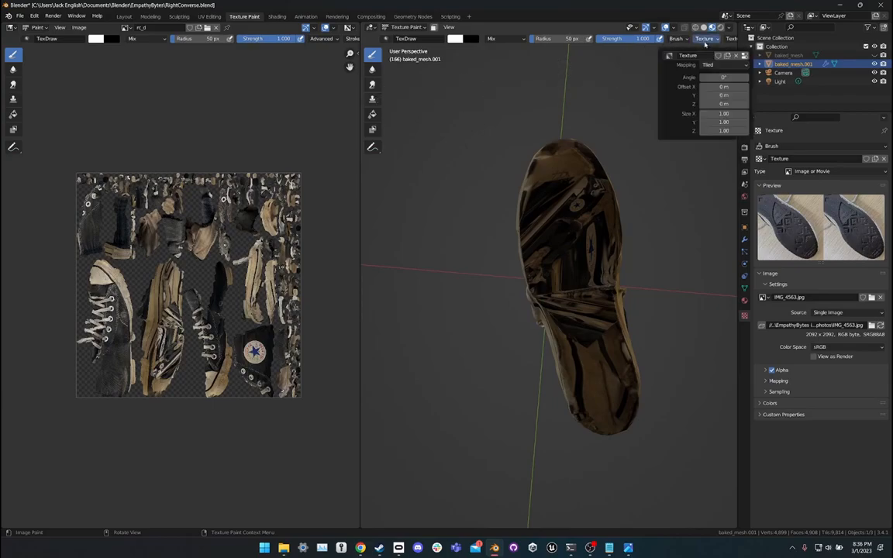
pyautogui.click(712, 65)
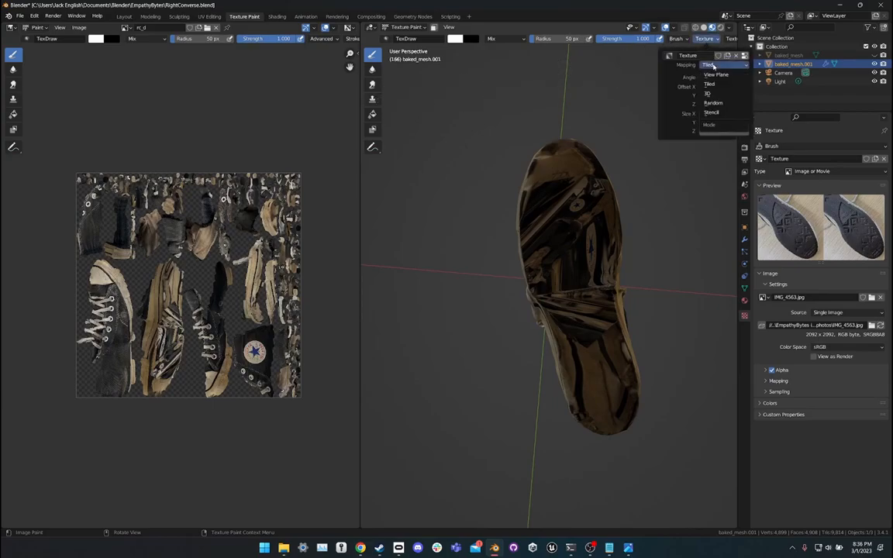
pyautogui.click(715, 113)
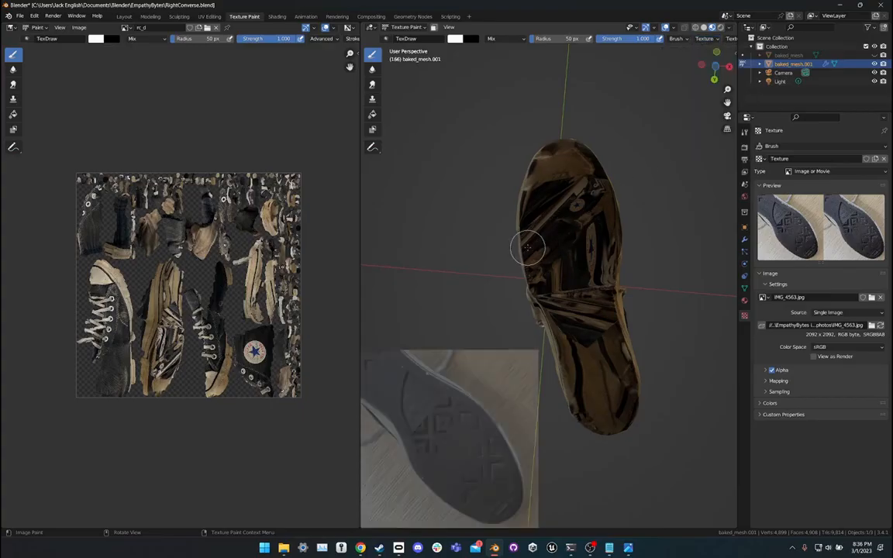
# Move, scale and rotate the stencil photo to match the front half of the sole and set the brush radius to 185 px.
pyautogui.moveTo(425, 409); pyautogui.dragTo(558, 254, button='right')
pyautogui.keyDown('shift'); pyautogui.moveTo(580, 290); pyautogui.dragTo(416, 225, button='right'); pyautogui.keyUp('shift')
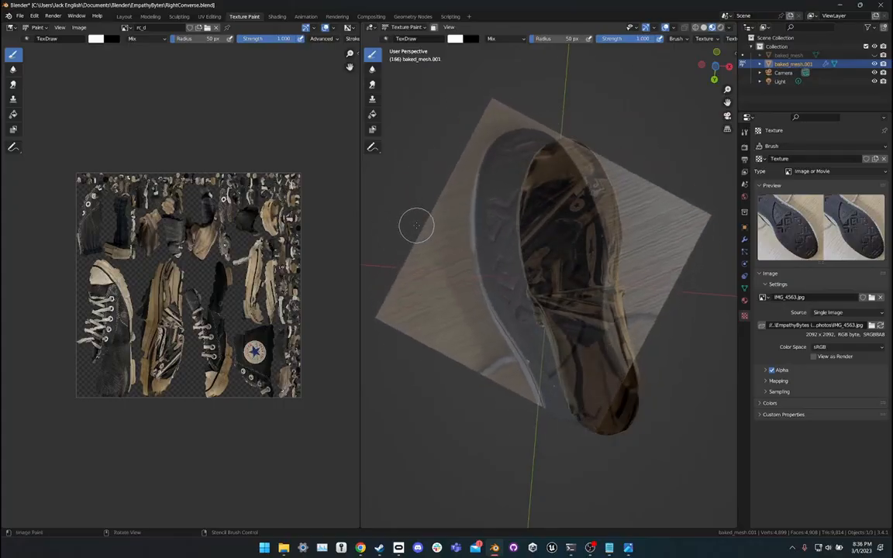
pyautogui.moveTo(496, 196); pyautogui.dragTo(538, 225, button='middle')
pyautogui.keyDown('ctrl'); pyautogui.moveTo(538, 224); pyautogui.dragTo(555, 219, button='right'); pyautogui.keyUp('ctrl')
pyautogui.scroll(1, 550, 219)
pyautogui.scroll(-1, 550, 219)
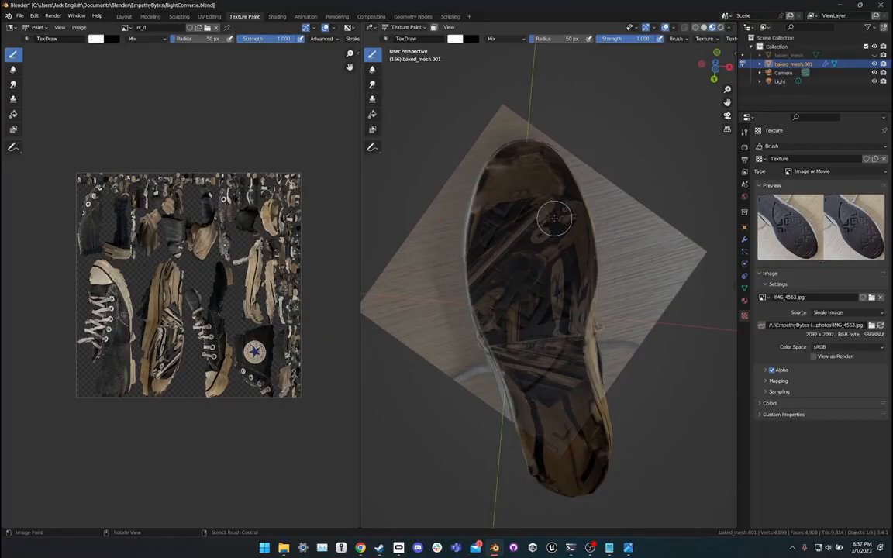
pyautogui.press('f')
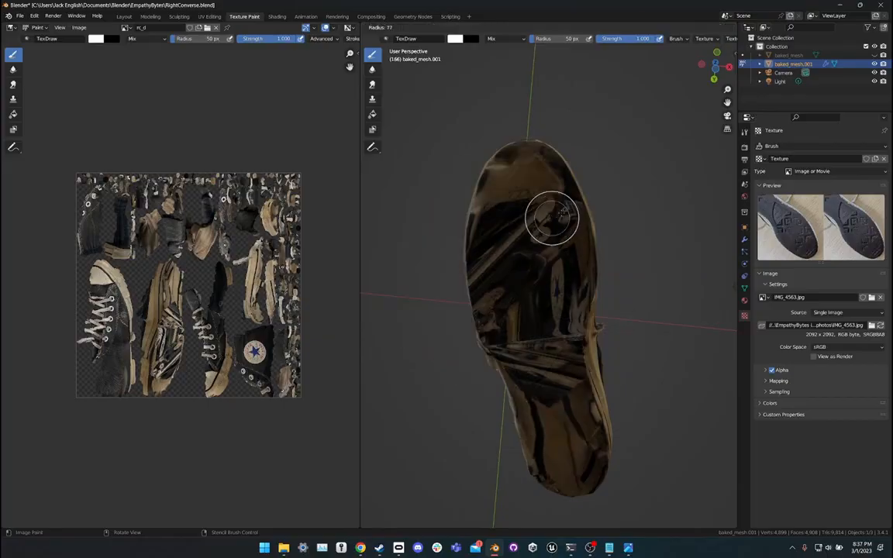
pyautogui.click(598, 196)
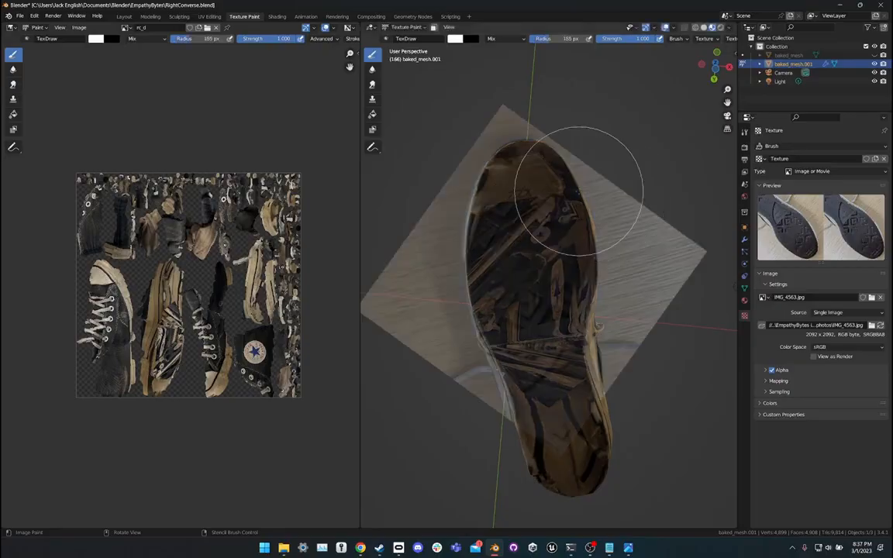
# Try painting the stencil photo over the front and middle of the sole, inspect the shoe's sides, and undo the paint stroke.
pyautogui.moveTo(501, 227); pyautogui.dragTo(579, 274)
pyautogui.moveTo(482, 332)
pyautogui.mouseDown()
pyautogui.moveTo(528, 359)
pyautogui.moveTo(578, 369)
pyautogui.mouseUp()
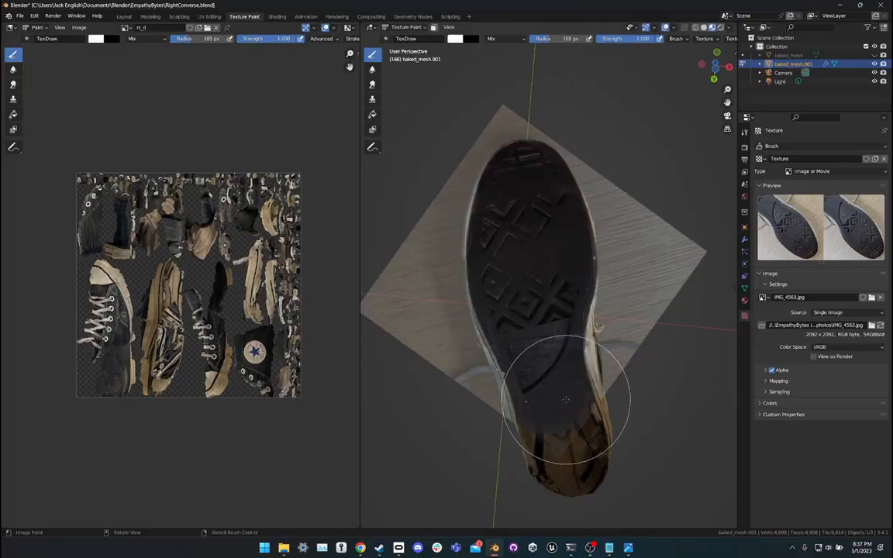
pyautogui.moveTo(625, 155)
pyautogui.mouseDown(button='middle')
pyautogui.moveTo(546, 183)
pyautogui.moveTo(677, 138)
pyautogui.moveTo(528, 187)
pyautogui.mouseUp(button='middle')
pyautogui.moveTo(649, 309); pyautogui.dragTo(673, 211, button='middle')
pyautogui.moveTo(598, 279)
pyautogui.mouseDown(button='middle')
pyautogui.moveTo(577, 218)
pyautogui.moveTo(630, 341)
pyautogui.moveTo(630, 312)
pyautogui.mouseUp(button='middle')
pyautogui.hotkey('ctrl', 'z')
pyautogui.moveTo(602, 255); pyautogui.dragTo(597, 299, button='middle')
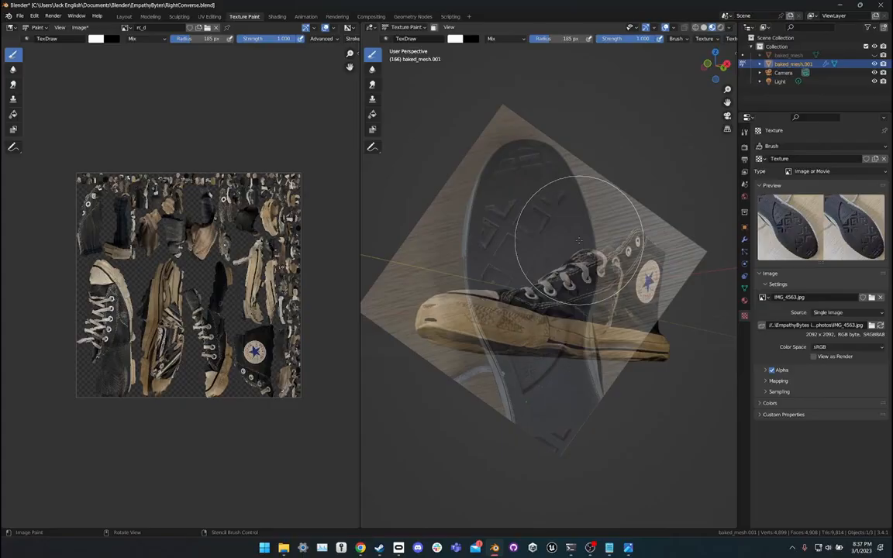
# Put the shoe mesh in Edit Mode with X-ray enabled and view it in Right Orthographic.
pyautogui.press('Tab')
pyautogui.moveTo(573, 268); pyautogui.dragTo(576, 267, button='middle')
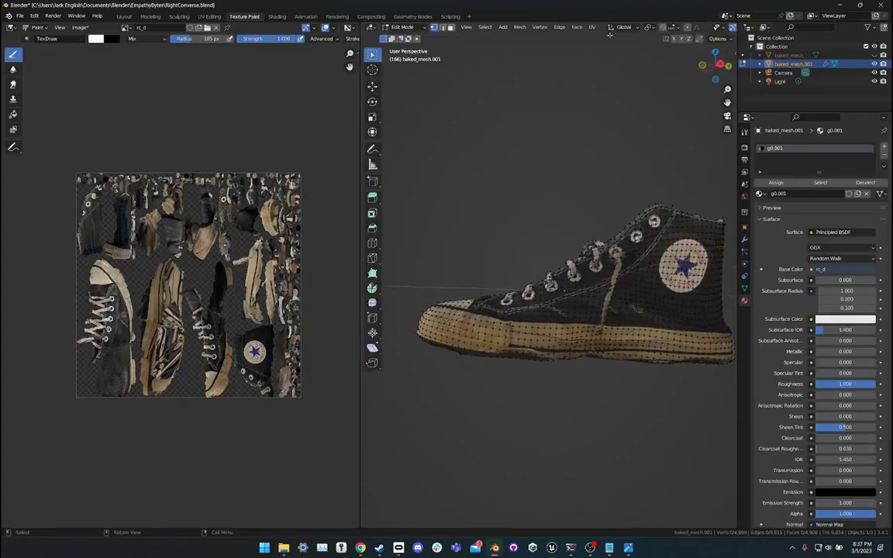
pyautogui.moveTo(607, 142); pyautogui.dragTo(602, 79, button='middle')
pyautogui.scroll(-2, 661, 31)
pyautogui.click(715, 29)
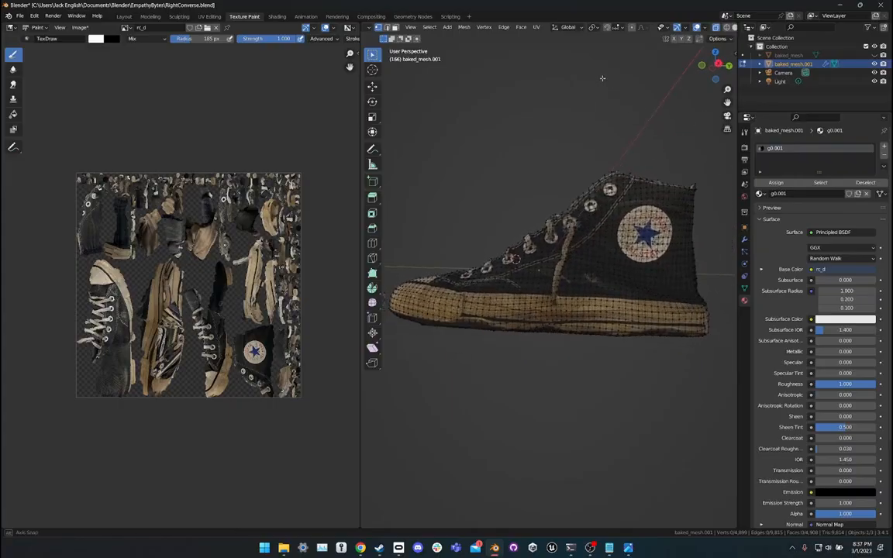
pyautogui.click(720, 65)
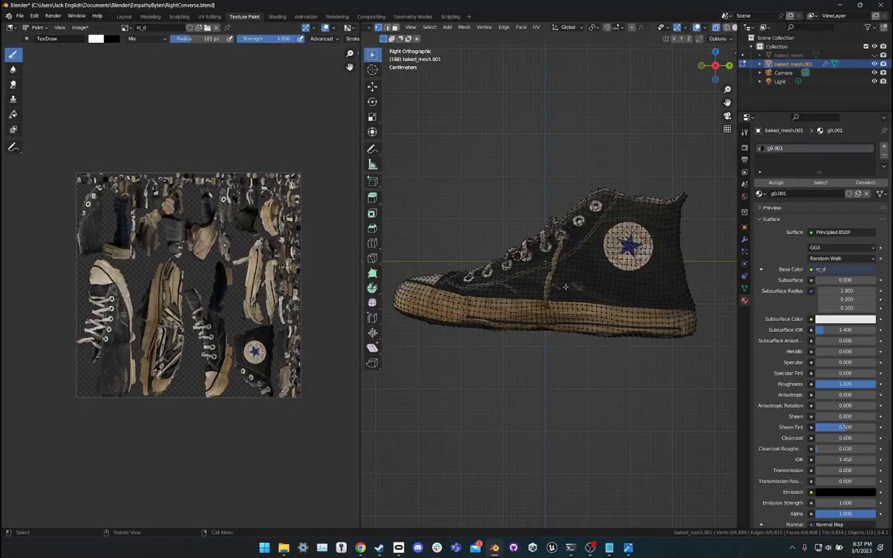
# Select the whole shoe mesh, extrude it in place, rotate the extruded geometry slightly, and clear the selection.
pyautogui.press('a')
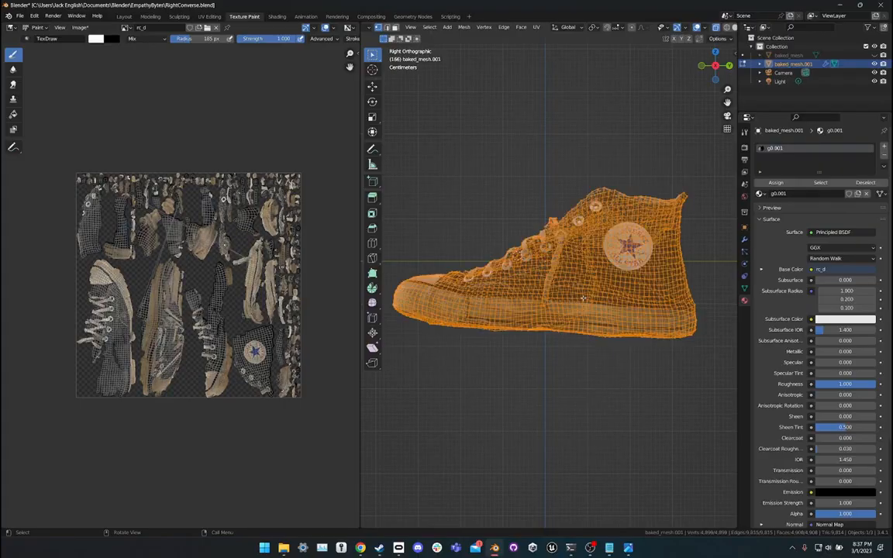
pyautogui.press('e')
pyautogui.press('Escape')
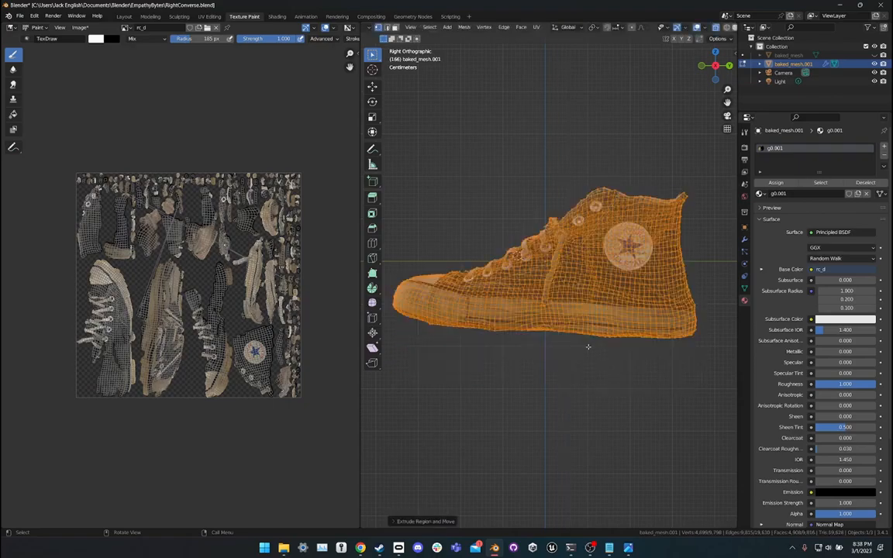
pyautogui.press('r')
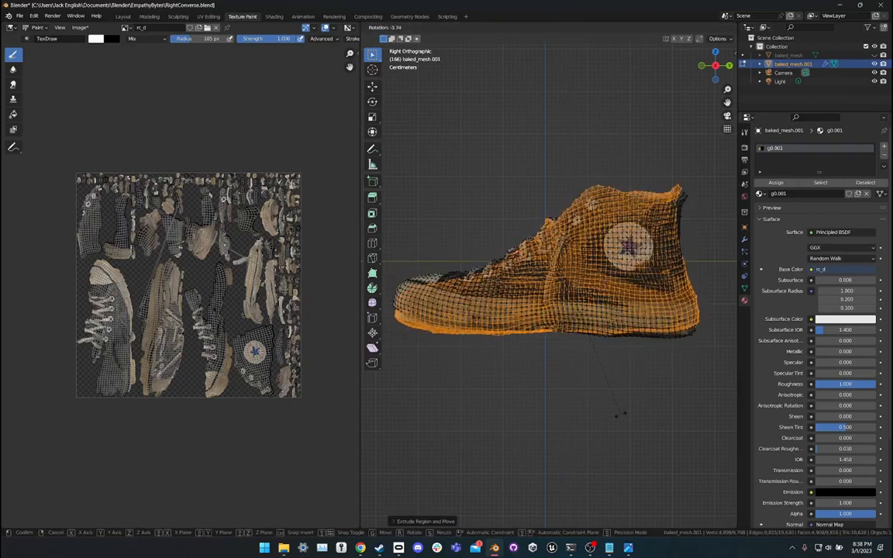
pyautogui.click(619, 419)
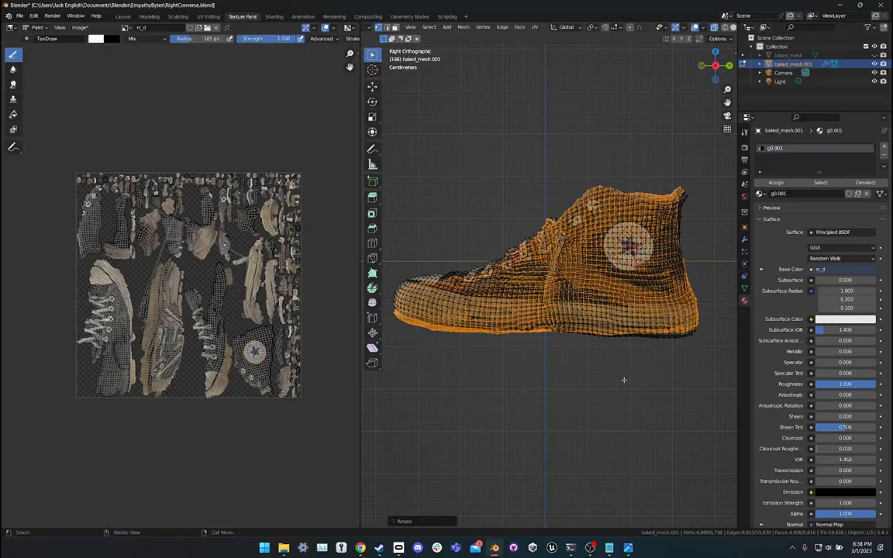
pyautogui.click(587, 364)
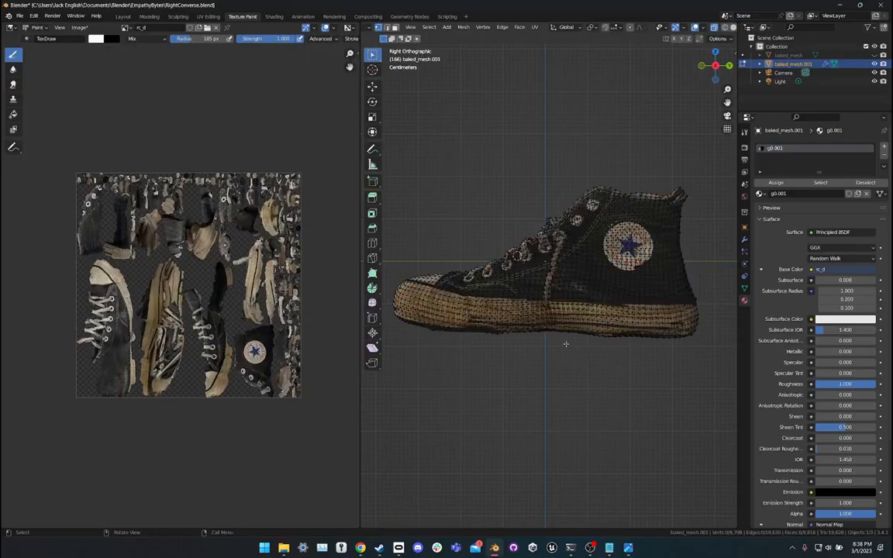
# Lasso-select everything above the bottom edge of the sole and hide it, leaving only the underside of the shoe.
pyautogui.moveTo(390, 270); pyautogui.dragTo(702, 308)
pyautogui.click(690, 246)
pyautogui.click(469, 30)
pyautogui.moveTo(429, 27)
pyautogui.moveTo(445, 82)
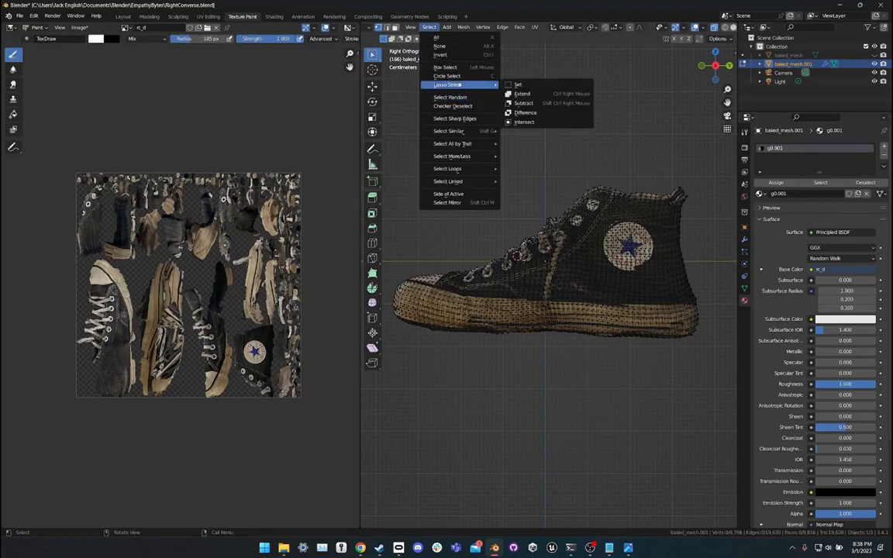
pyautogui.click(509, 86)
pyautogui.moveTo(391, 310); pyautogui.dragTo(391, 311)
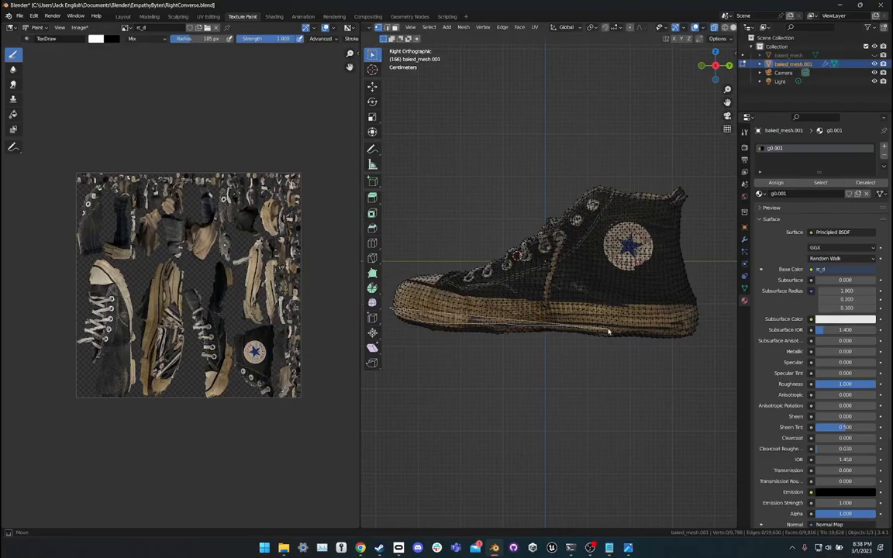
pyautogui.moveTo(674, 335)
pyautogui.mouseDown()
pyautogui.moveTo(694, 294)
pyautogui.moveTo(638, 136)
pyautogui.moveTo(414, 171)
pyautogui.moveTo(405, 183)
pyautogui.mouseUp()
pyautogui.press('h')
pyautogui.moveTo(405, 184); pyautogui.dragTo(555, 234, button='middle')
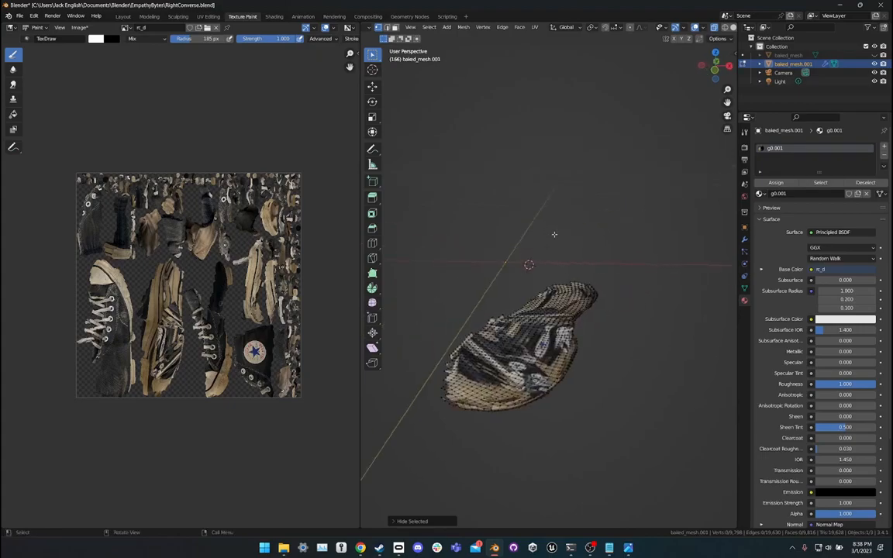
# Select all of the remaining sole geometry, return the shoe to Texture Paint mode and enable face selection masking.
pyautogui.press('a')
pyautogui.press('Tab')
pyautogui.moveTo(590, 164)
pyautogui.mouseDown(button='middle')
pyautogui.moveTo(586, 143)
pyautogui.moveTo(543, 104)
pyautogui.moveTo(530, 127)
pyautogui.mouseUp(button='middle')
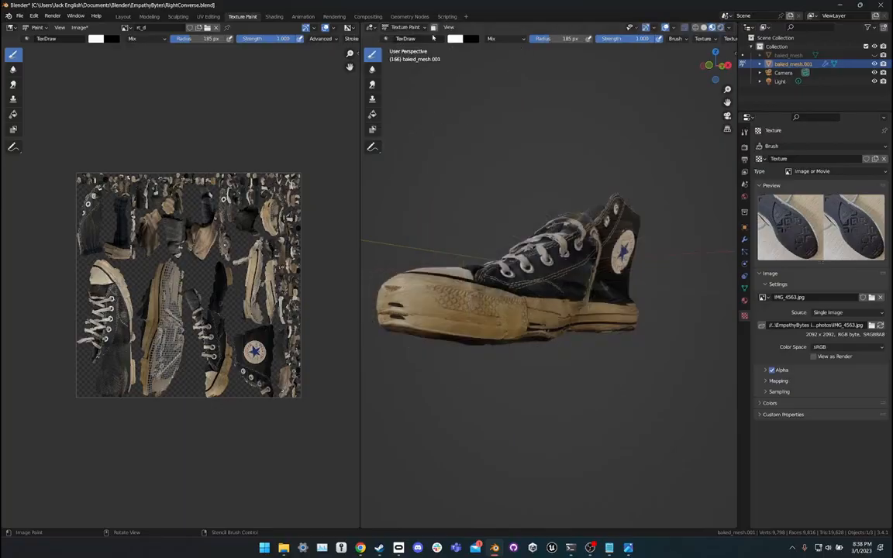
pyautogui.click(435, 28)
# Match the underside of the shoe to the stencil photo and paint it over the front and middle of the sole.
pyautogui.moveTo(511, 150)
pyautogui.mouseDown(button='middle')
pyautogui.moveTo(517, 104)
pyautogui.moveTo(570, 83)
pyautogui.mouseUp(button='middle')
pyautogui.moveTo(580, 130)
pyautogui.mouseDown(button='middle')
pyautogui.moveTo(567, 161)
pyautogui.moveTo(594, 161)
pyautogui.moveTo(623, 194)
pyautogui.moveTo(543, 210)
pyautogui.moveTo(559, 203)
pyautogui.moveTo(576, 227)
pyautogui.moveTo(541, 169)
pyautogui.moveTo(552, 165)
pyautogui.moveTo(548, 172)
pyautogui.mouseUp(button='middle')
pyautogui.moveTo(547, 172); pyautogui.dragTo(542, 172, button='right')
pyautogui.moveTo(542, 172)
pyautogui.mouseDown()
pyautogui.moveTo(477, 197)
pyautogui.moveTo(510, 240)
pyautogui.moveTo(491, 318)
pyautogui.moveTo(592, 385)
pyautogui.moveTo(522, 435)
pyautogui.moveTo(574, 428)
pyautogui.mouseUp()
pyautogui.press('Tab')
pyautogui.press('Tab')
pyautogui.moveTo(646, 147); pyautogui.dragTo(805, 281, button='middle')
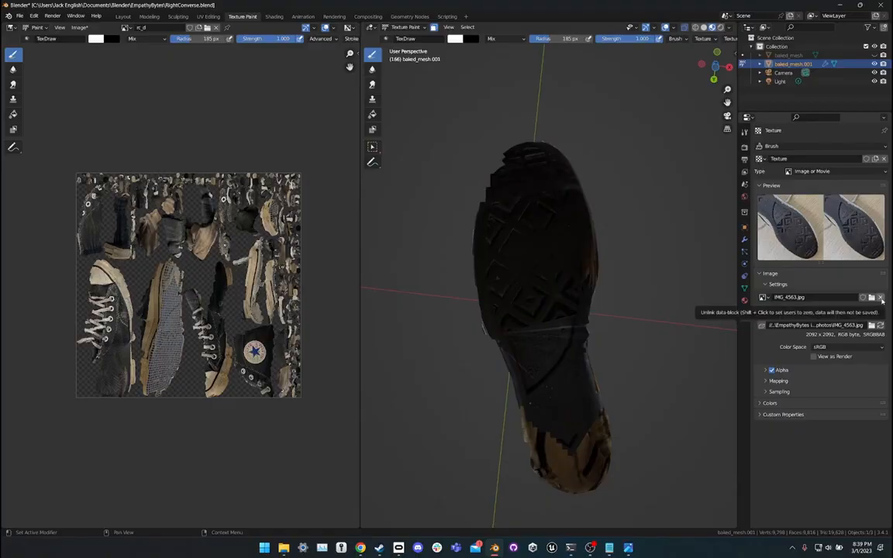
# Replace the brush texture's image with IMG_45632.jpg from the right converse underside photos folder.
pyautogui.click(881, 298)
pyautogui.click(833, 297)
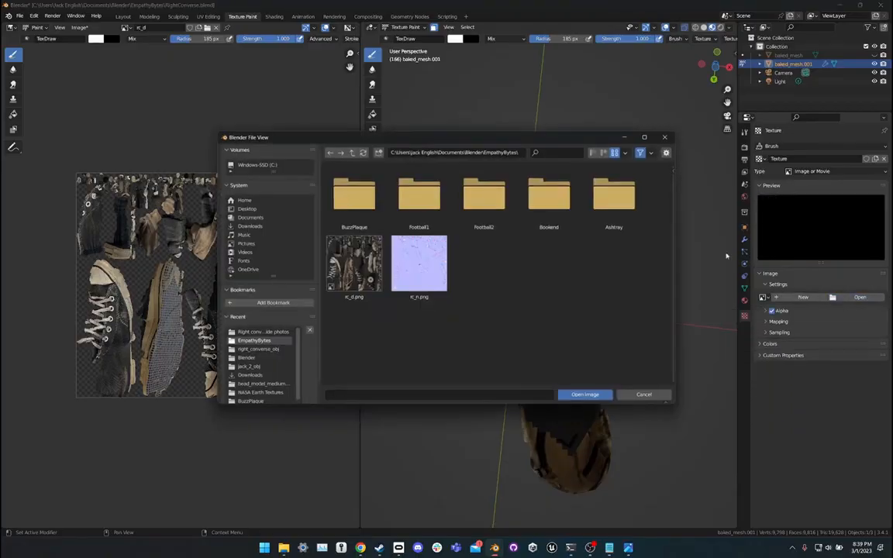
pyautogui.click(352, 152)
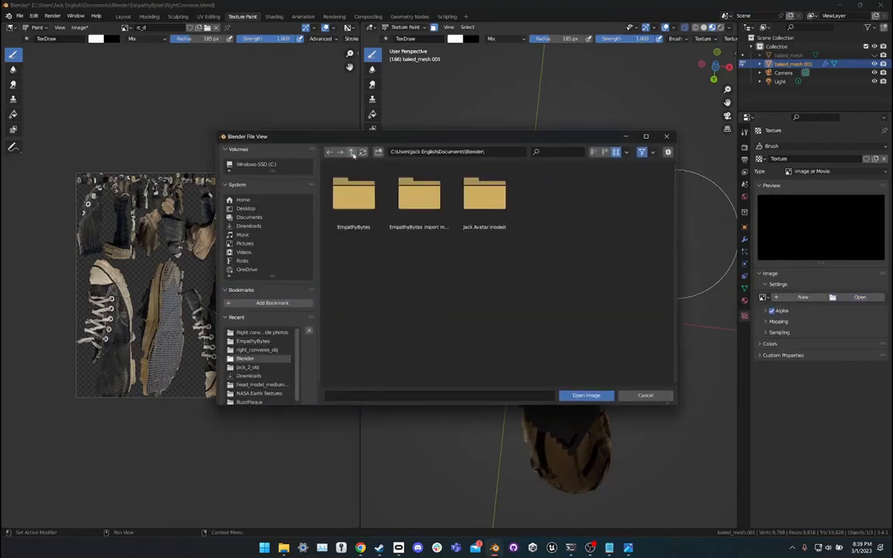
pyautogui.doubleClick(419, 195)
pyautogui.doubleClick(363, 203)
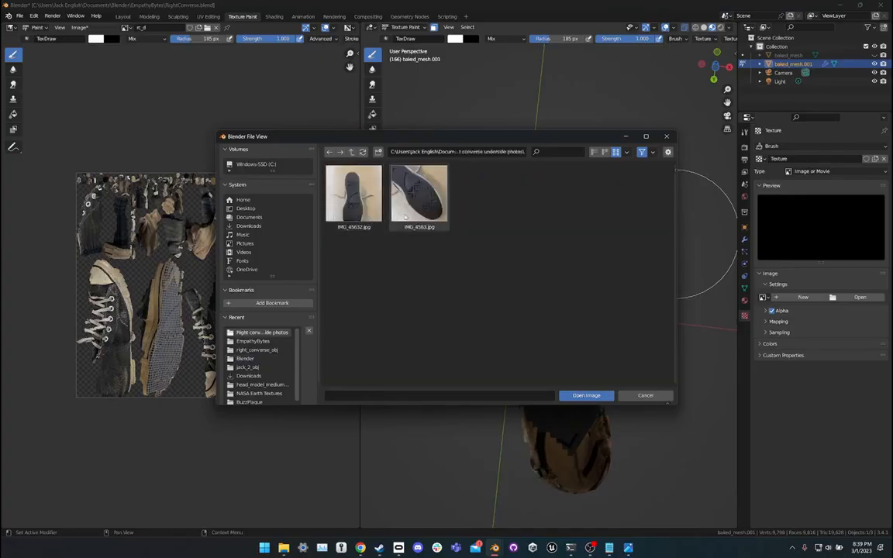
pyautogui.doubleClick(366, 215)
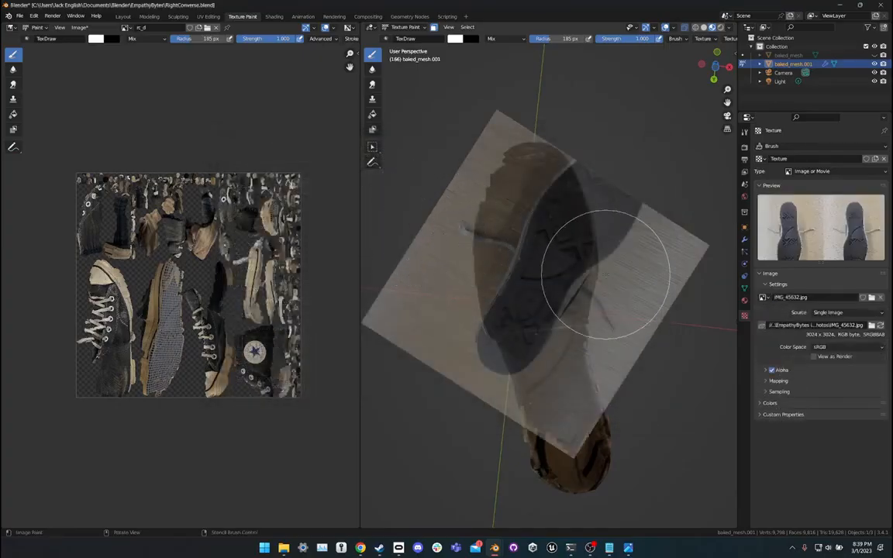
# Move and rotate the new stencil photo to match the rear half of the sole and paint it over the heel.
pyautogui.moveTo(472, 179)
pyautogui.mouseDown(button='middle')
pyautogui.moveTo(657, 219)
pyautogui.moveTo(498, 504)
pyautogui.moveTo(358, 330)
pyautogui.moveTo(364, 220)
pyautogui.moveTo(376, 220)
pyautogui.moveTo(481, 361)
pyautogui.mouseUp(button='middle')
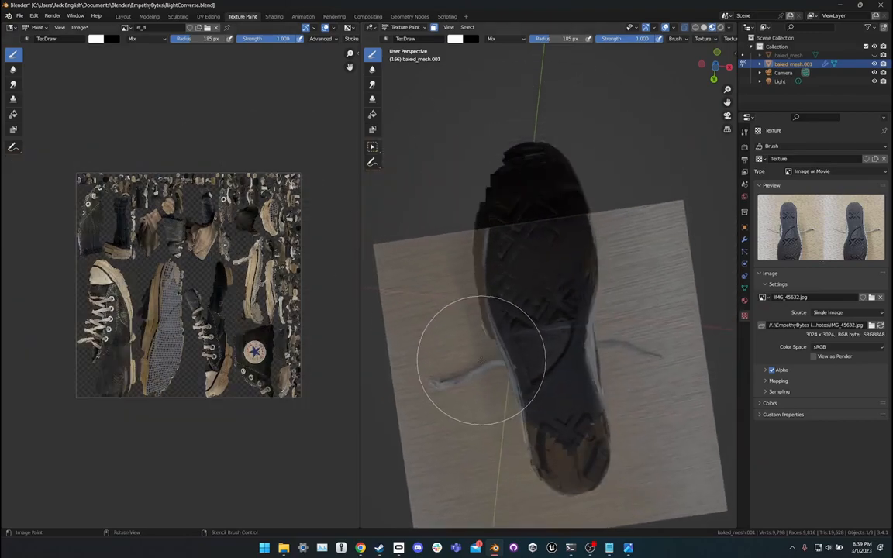
pyautogui.moveTo(481, 361)
pyautogui.mouseDown()
pyautogui.moveTo(548, 469)
pyautogui.moveTo(499, 434)
pyautogui.moveTo(546, 463)
pyautogui.mouseUp()
pyautogui.moveTo(675, 420); pyautogui.dragTo(670, 378, button='middle')
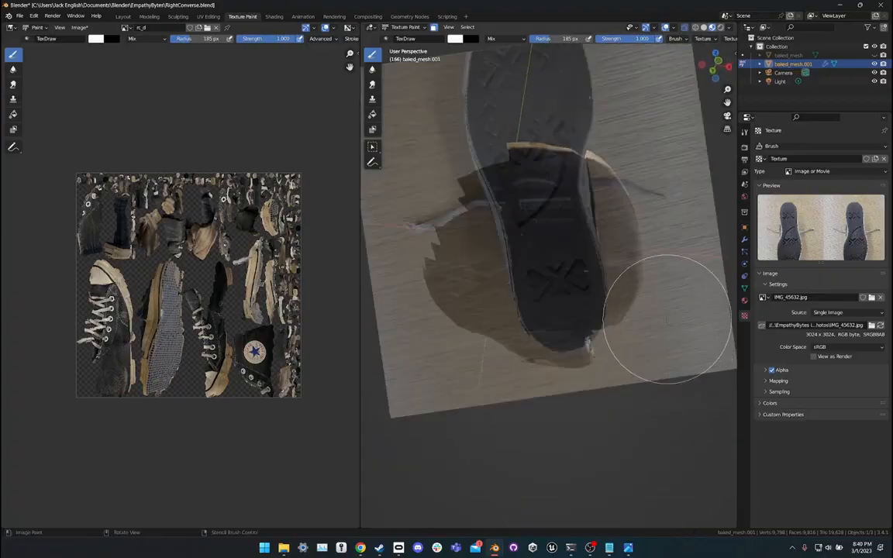
pyautogui.moveTo(615, 176)
pyautogui.mouseDown(button='middle')
pyautogui.moveTo(608, 204)
pyautogui.moveTo(620, 205)
pyautogui.mouseUp(button='middle')
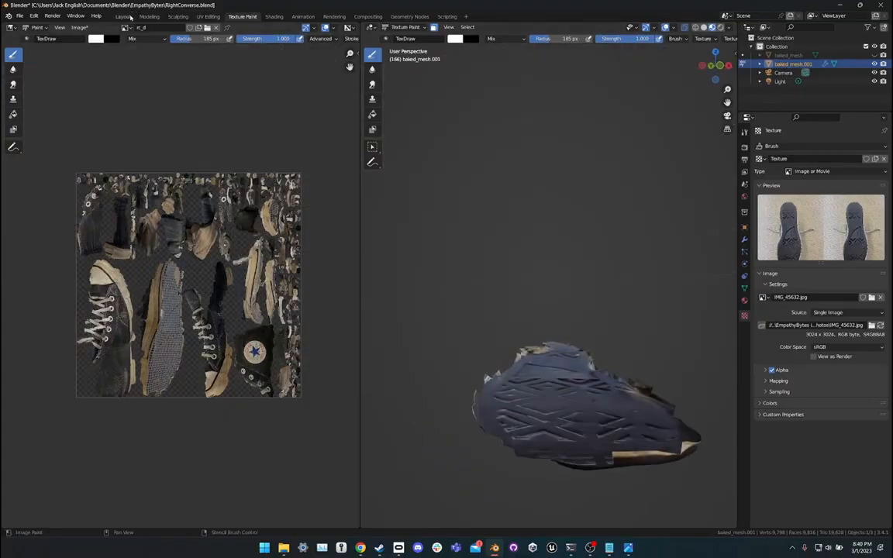
# Switch to the Layout workspace and reveal all hidden geometry of the shoe mesh in Edit Mode.
pyautogui.click(127, 16)
pyautogui.moveTo(341, 89); pyautogui.dragTo(346, 120, button='middle')
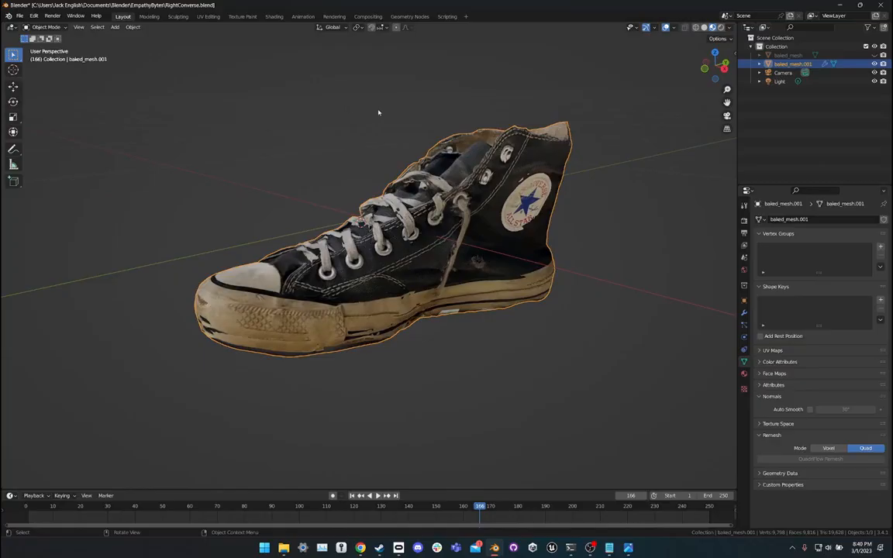
pyautogui.press('Tab')
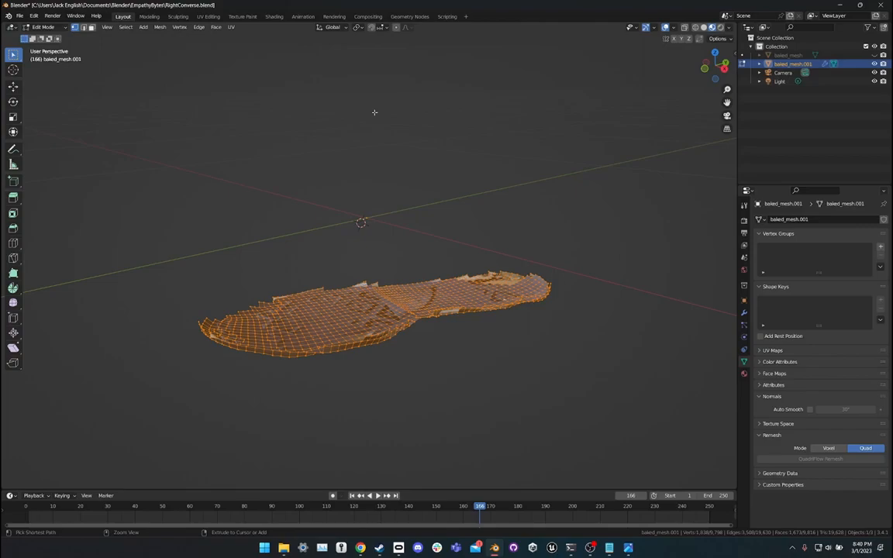
pyautogui.hotkey('ctrl', 'h')
pyautogui.press('Escape')
pyautogui.hotkey('alt', 'h')
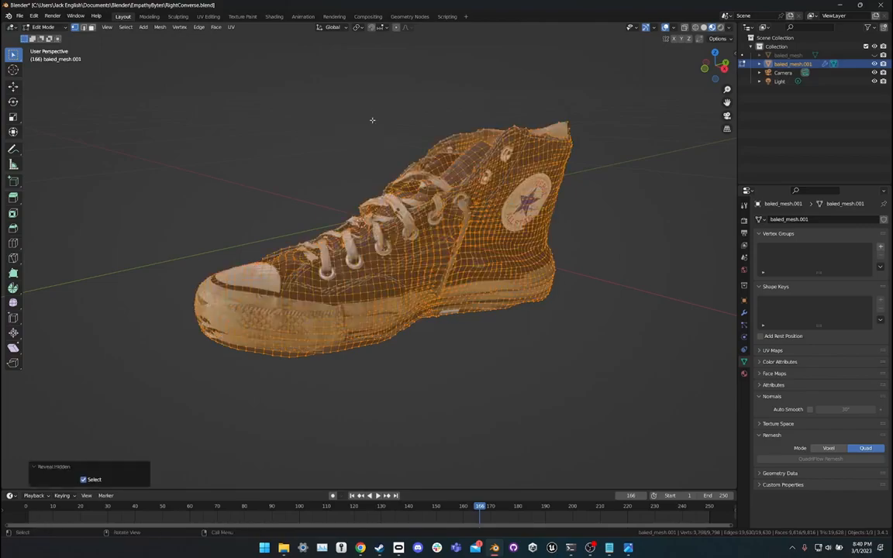
# Select the entire shoe mesh, recalculate its normals to the outside and return to Object Mode.
pyautogui.click(372, 120)
pyautogui.press('a')
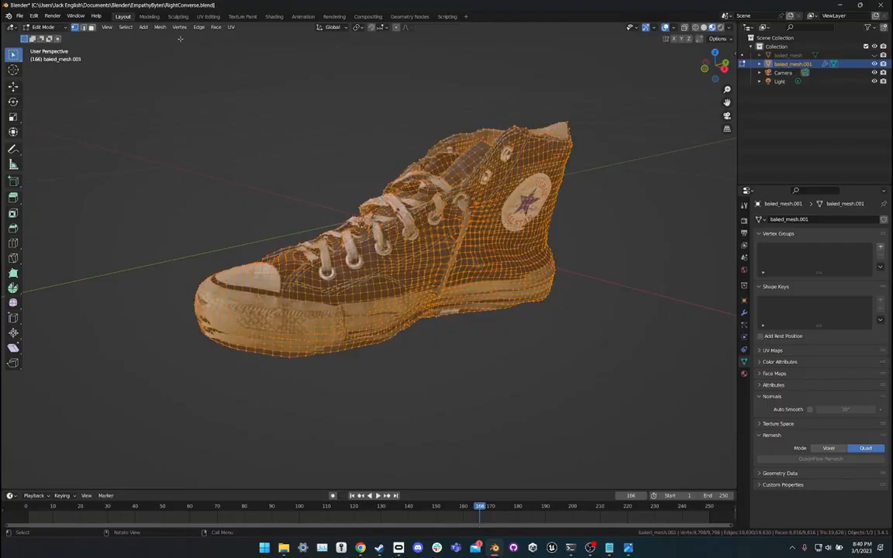
pyautogui.click(144, 28)
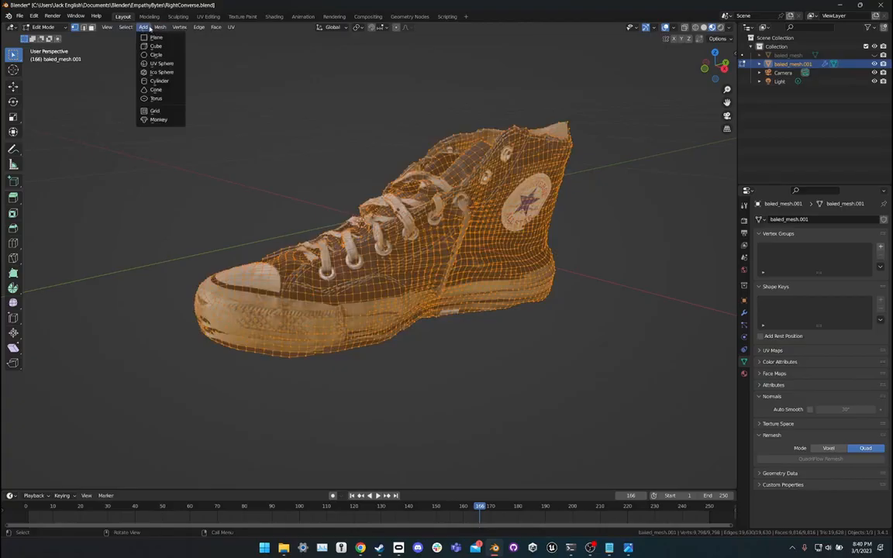
pyautogui.moveTo(161, 28)
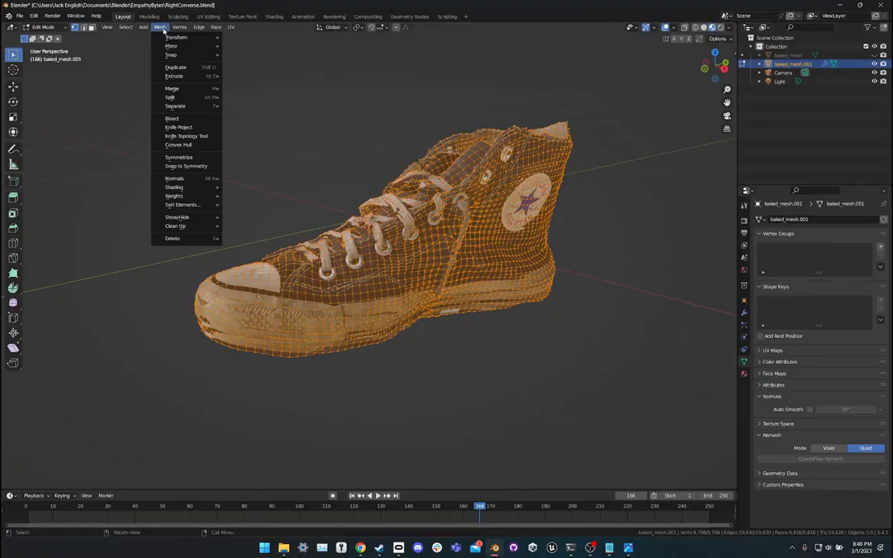
pyautogui.moveTo(210, 180)
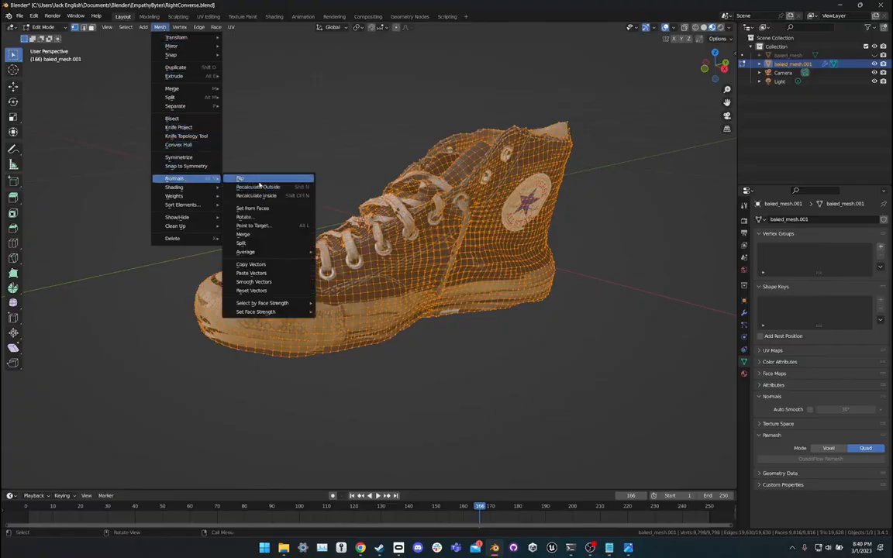
pyautogui.click(263, 187)
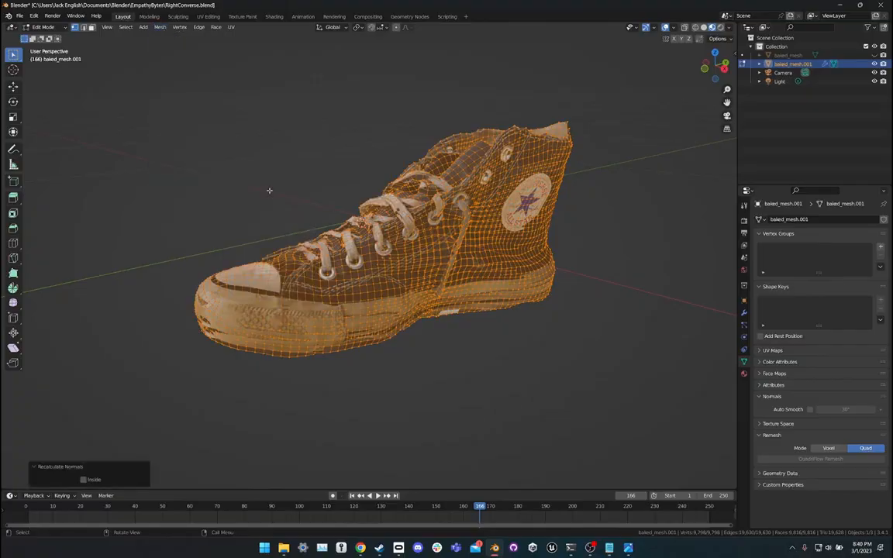
pyautogui.click(269, 190)
pyautogui.moveTo(269, 190); pyautogui.dragTo(398, 157, button='middle')
pyautogui.press('Tab')
# Return to the Texture Paint workspace and turn off face selection masking for the shoe.
pyautogui.click(274, 17)
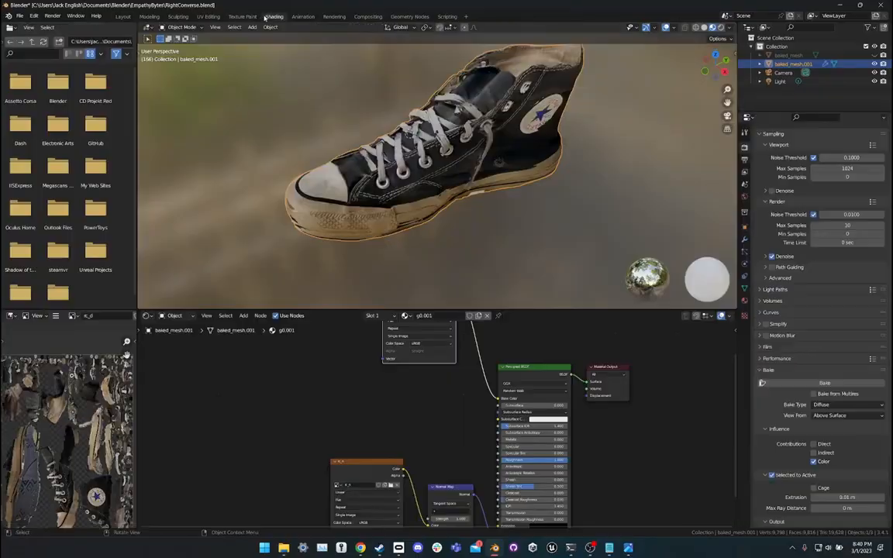
pyautogui.click(242, 16)
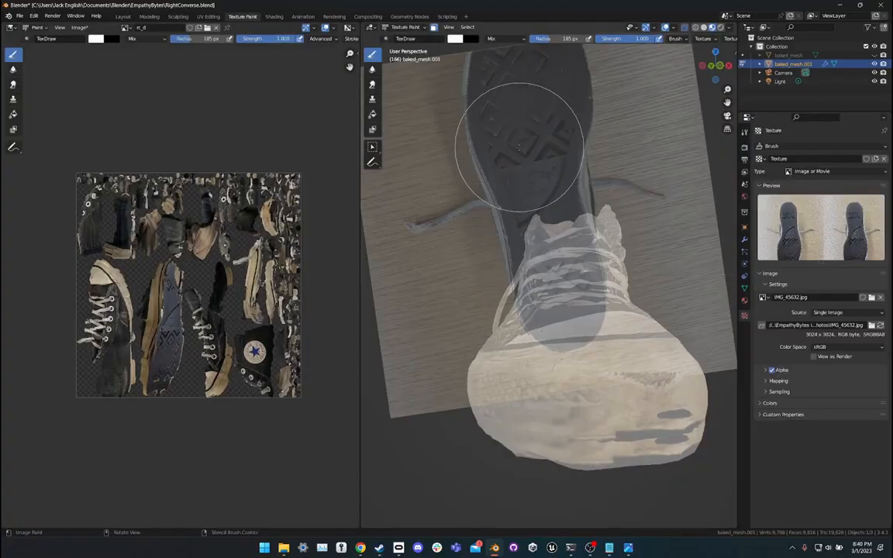
pyautogui.moveTo(514, 139)
pyautogui.mouseDown(button='middle')
pyautogui.moveTo(496, 136)
pyautogui.moveTo(507, 168)
pyautogui.moveTo(442, 62)
pyautogui.mouseUp(button='middle')
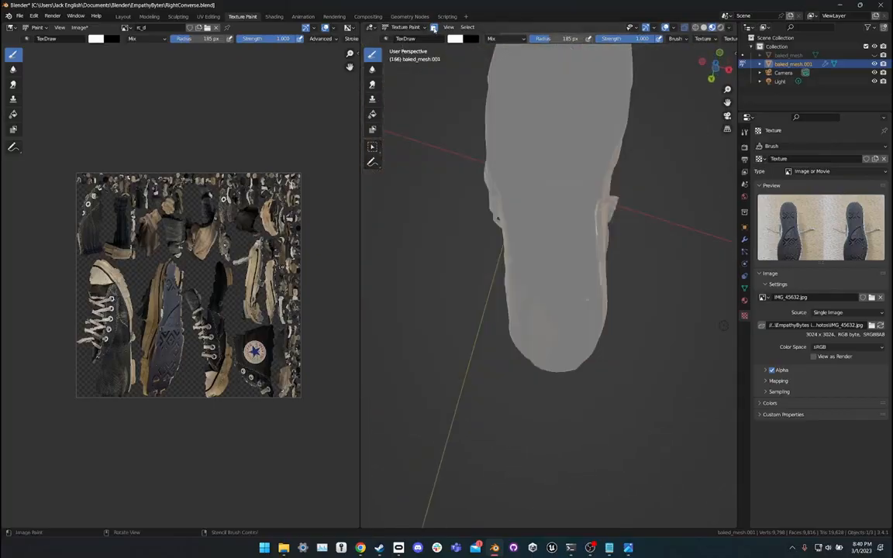
pyautogui.click(435, 27)
# Paint the stencil photo over the unpainted heel area and its edges, reducing the brush radius to 154 px, 125 px and finally 55 px.
pyautogui.moveTo(505, 148); pyautogui.dragTo(503, 138, button='middle')
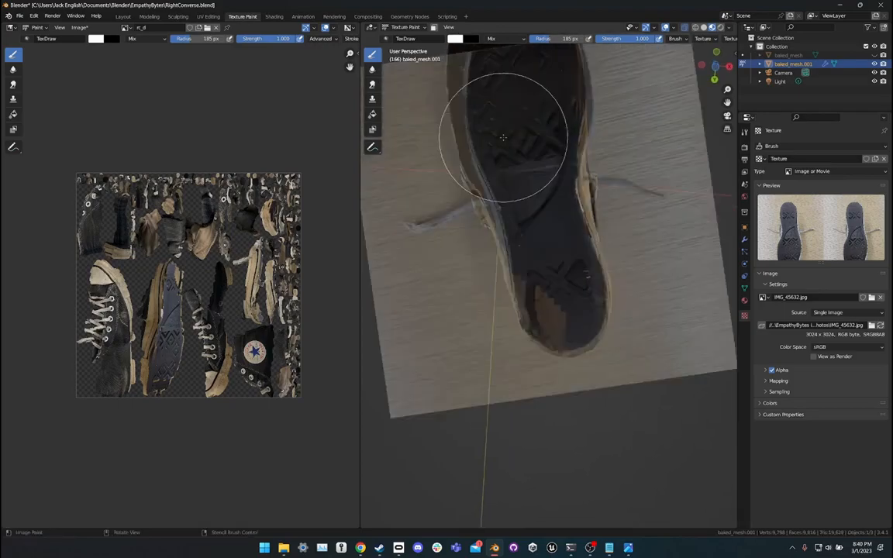
pyautogui.press('f')
pyautogui.click(535, 296)
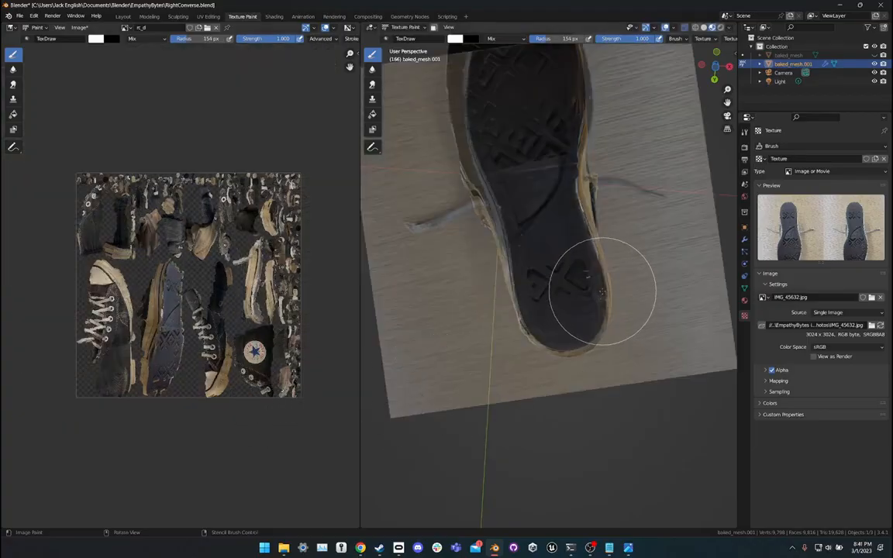
pyautogui.press('f')
pyautogui.click(598, 290)
pyautogui.moveTo(601, 293); pyautogui.dragTo(552, 239, button='middle')
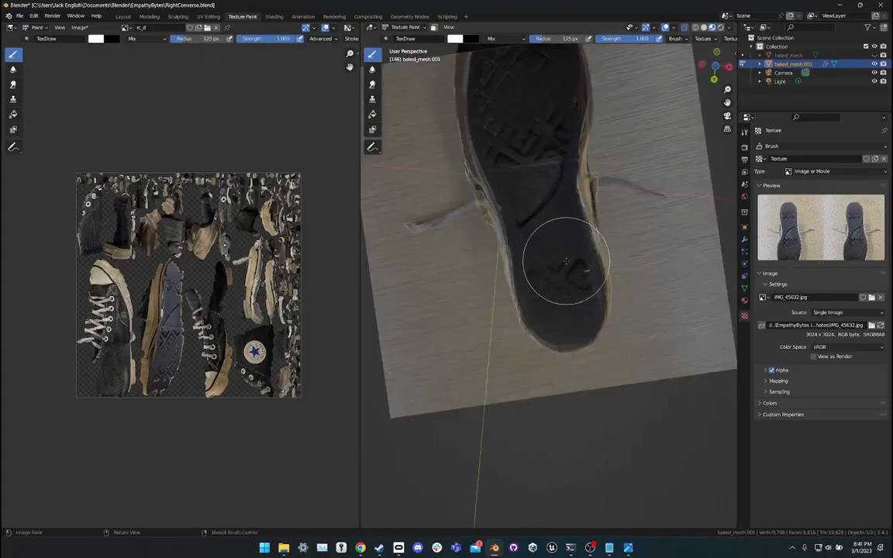
pyautogui.press('f')
pyautogui.click(562, 292)
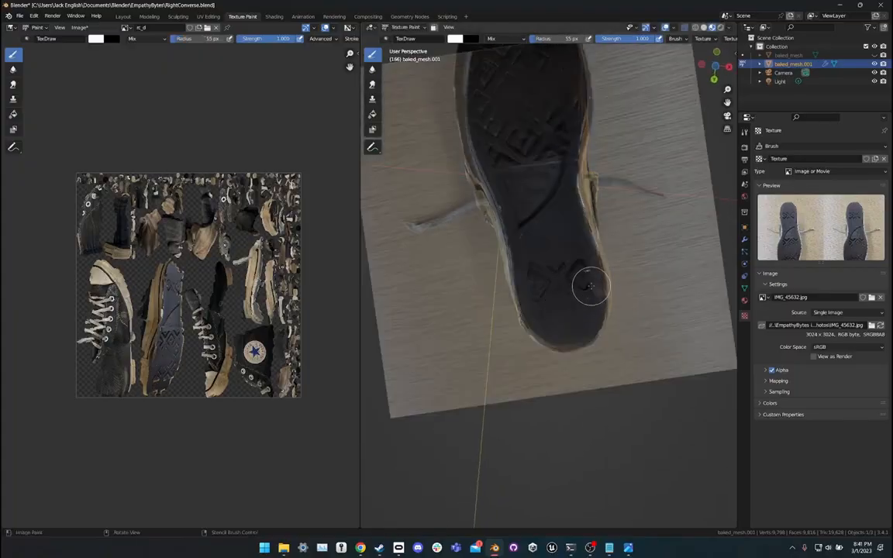
# Check the sides of the shoe and unlink the IMG_45632.jpg image from the brush texture.
pyautogui.moveTo(633, 281); pyautogui.dragTo(570, 316, button='middle')
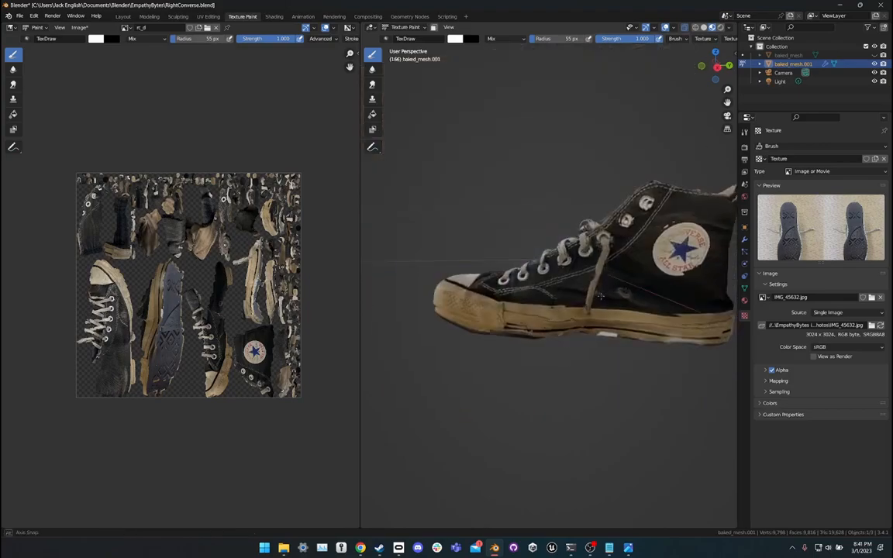
pyautogui.moveTo(682, 311)
pyautogui.mouseDown(button='middle')
pyautogui.moveTo(688, 212)
pyautogui.moveTo(570, 264)
pyautogui.moveTo(431, 205)
pyautogui.moveTo(442, 258)
pyautogui.moveTo(485, 273)
pyautogui.moveTo(462, 259)
pyautogui.mouseUp(button='middle')
pyautogui.moveTo(463, 259)
pyautogui.keyDown('shift'); pyautogui.mouseDown(button='middle')
pyautogui.moveTo(396, 259)
pyautogui.moveTo(449, 303)
pyautogui.moveTo(504, 310)
pyautogui.moveTo(669, 248)
pyautogui.moveTo(439, 399)
pyautogui.moveTo(496, 311)
pyautogui.moveTo(561, 246)
pyautogui.mouseUp(button='middle'); pyautogui.keyUp('shift')
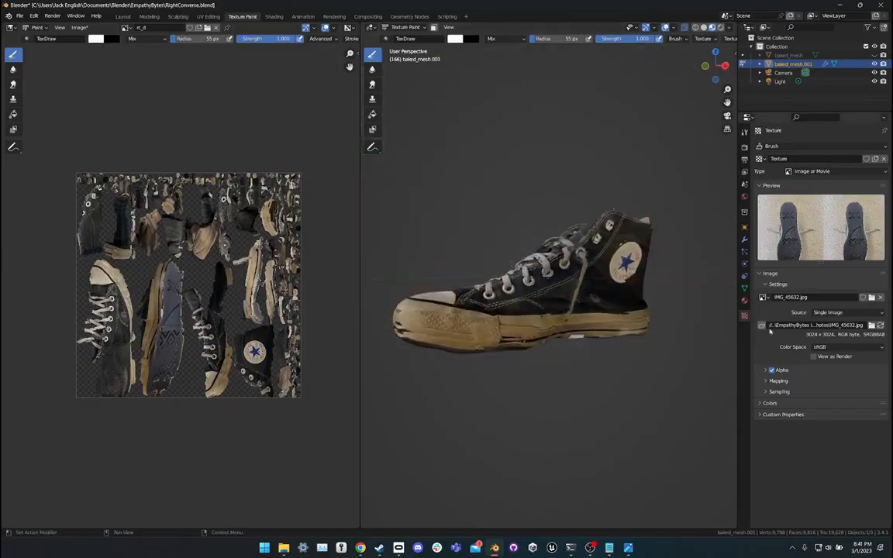
pyautogui.click(883, 297)
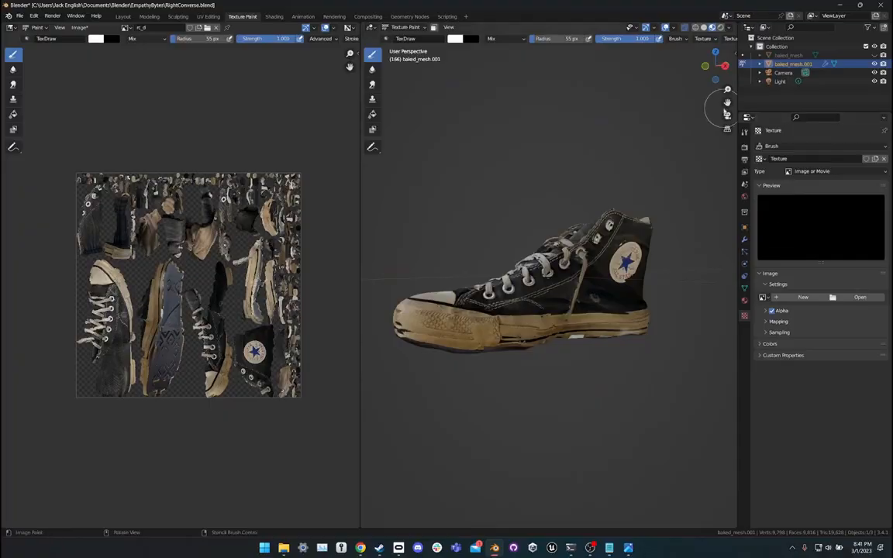
# Switch to the Clone tool and clone the sole's black stripe and tan rubber over the blemishes along the heel side.
pyautogui.click(710, 40)
pyautogui.click(710, 66)
pyautogui.click(373, 99)
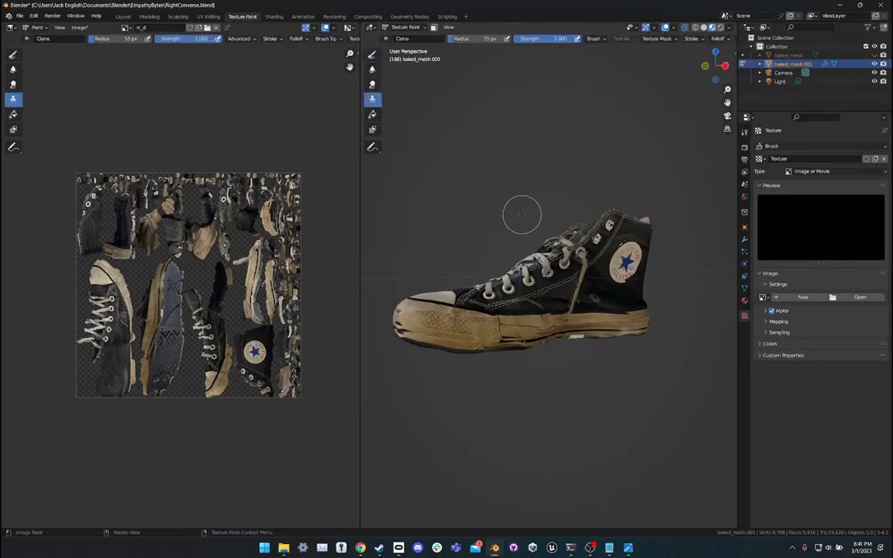
pyautogui.moveTo(527, 309)
pyautogui.mouseDown(button='middle')
pyautogui.moveTo(506, 303)
pyautogui.moveTo(507, 269)
pyautogui.mouseUp(button='middle')
pyautogui.scroll(4, 458, 405)
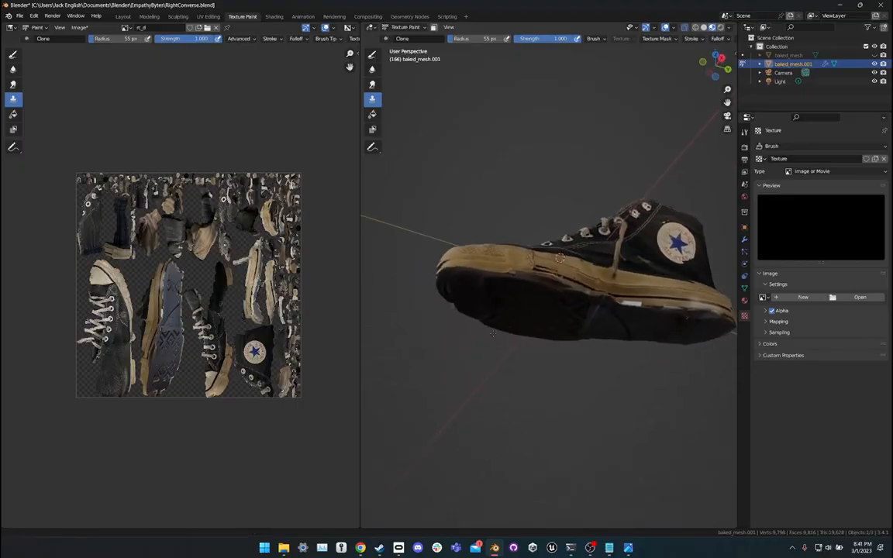
pyautogui.moveTo(513, 243)
pyautogui.mouseDown(button='middle')
pyautogui.moveTo(543, 301)
pyautogui.moveTo(545, 240)
pyautogui.moveTo(579, 230)
pyautogui.moveTo(574, 253)
pyautogui.moveTo(654, 226)
pyautogui.moveTo(648, 200)
pyautogui.mouseUp(button='middle')
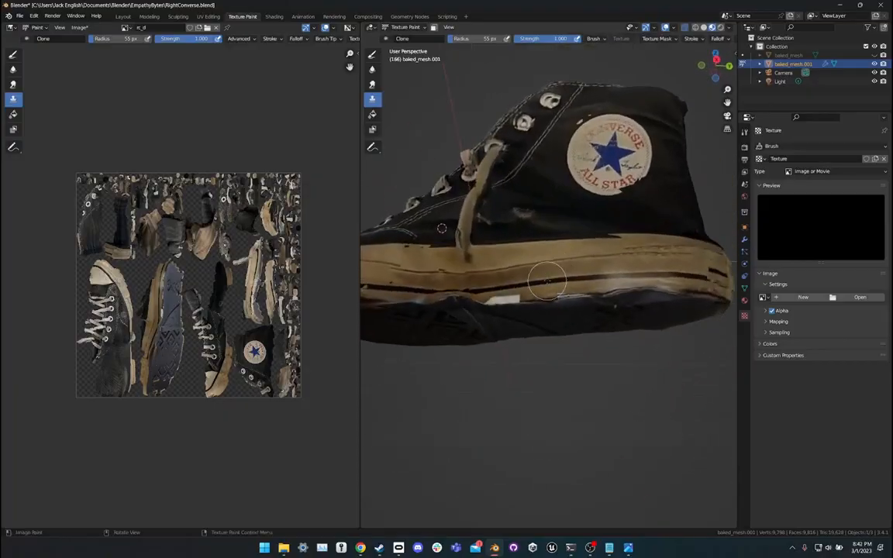
pyautogui.keyDown('ctrl'); pyautogui.click(547, 276); pyautogui.keyUp('ctrl')
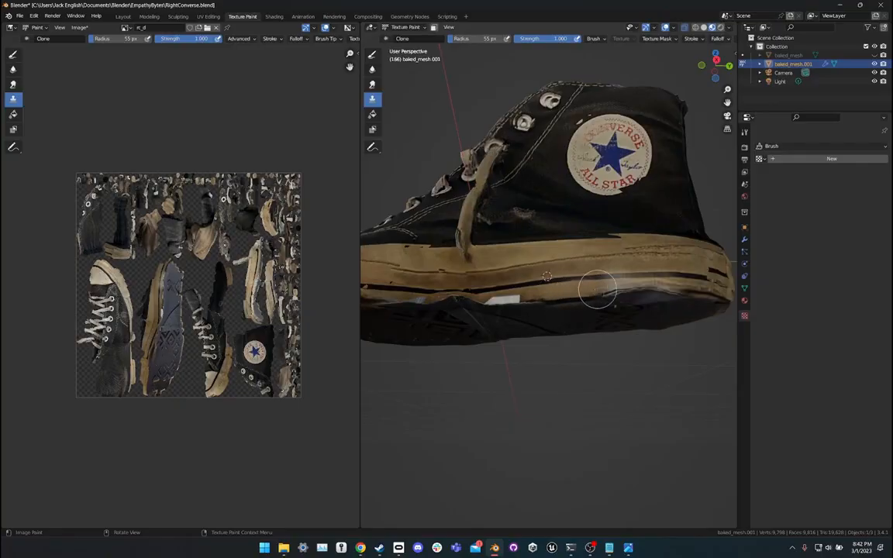
pyautogui.moveTo(596, 289); pyautogui.dragTo(646, 280)
# Undo the stray clone stroke and repair the black stripe along the heel side from freshly sampled clean rubber areas.
pyautogui.moveTo(511, 302)
pyautogui.mouseDown()
pyautogui.moveTo(460, 294)
pyautogui.moveTo(430, 276)
pyautogui.moveTo(590, 313)
pyautogui.moveTo(603, 219)
pyautogui.moveTo(506, 227)
pyautogui.moveTo(559, 297)
pyautogui.mouseUp()
pyautogui.hotkey('ctrl', 'z')
pyautogui.moveTo(558, 290); pyautogui.dragTo(508, 287, button='middle')
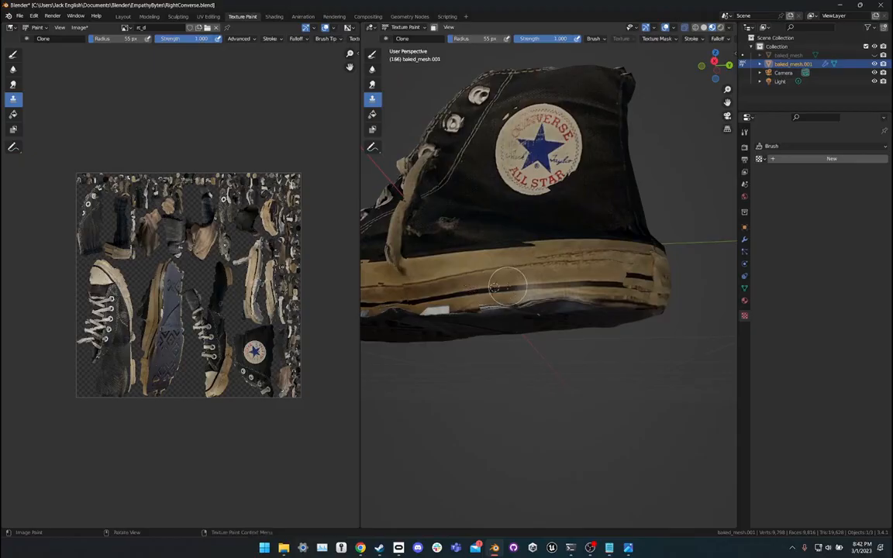
pyautogui.keyDown('ctrl'); pyautogui.click(596, 284); pyautogui.keyUp('ctrl')
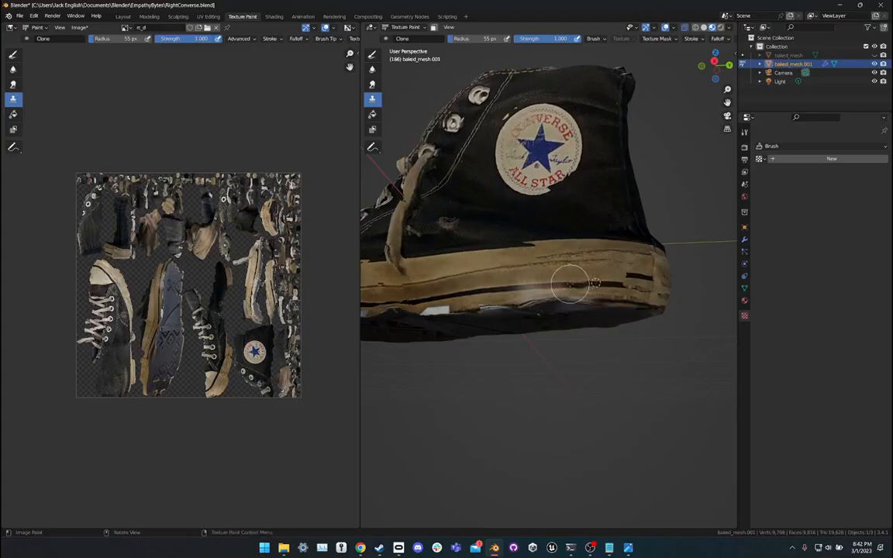
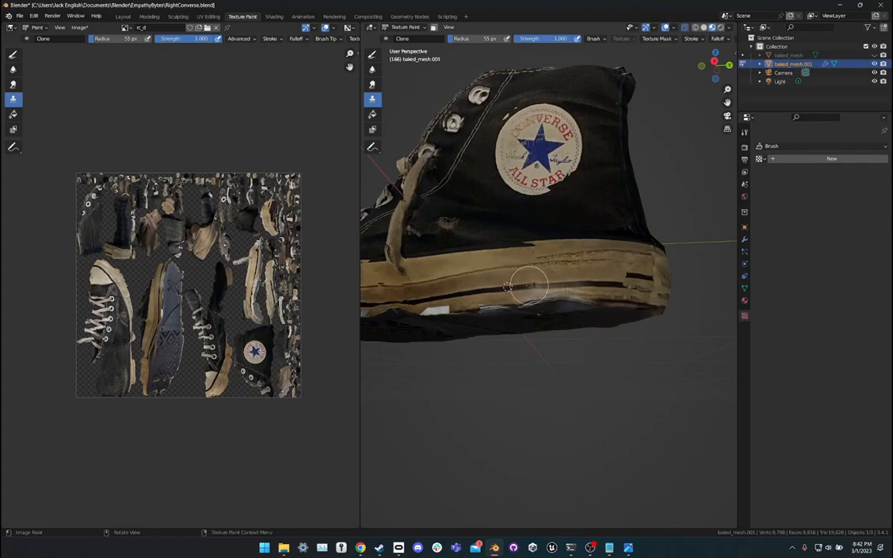
pyautogui.keyDown('shift'); pyautogui.click(491, 290); pyautogui.keyUp('shift')
pyautogui.keyDown('ctrl'); pyautogui.click(490, 290); pyautogui.keyUp('ctrl')
pyautogui.click(509, 289)
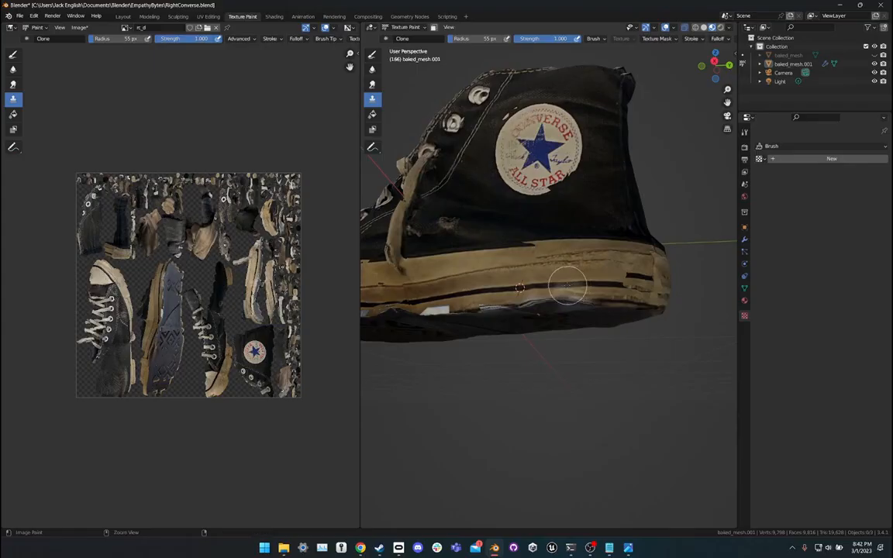
# Reduce the clone radius to 36 px and clone tan rubber over the white patches on the midsole's lower edge below the hanging lace.
pyautogui.moveTo(575, 285); pyautogui.dragTo(599, 253, button='middle')
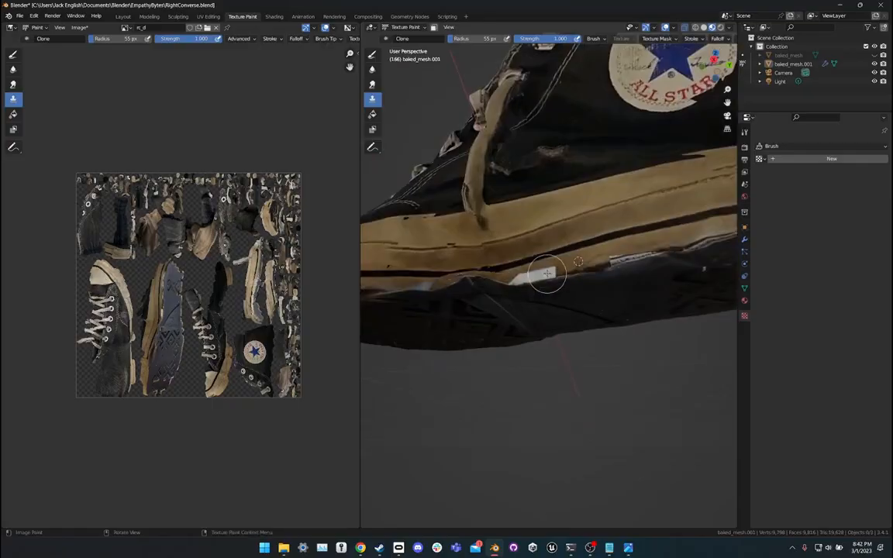
pyautogui.press('f')
pyautogui.click(547, 276)
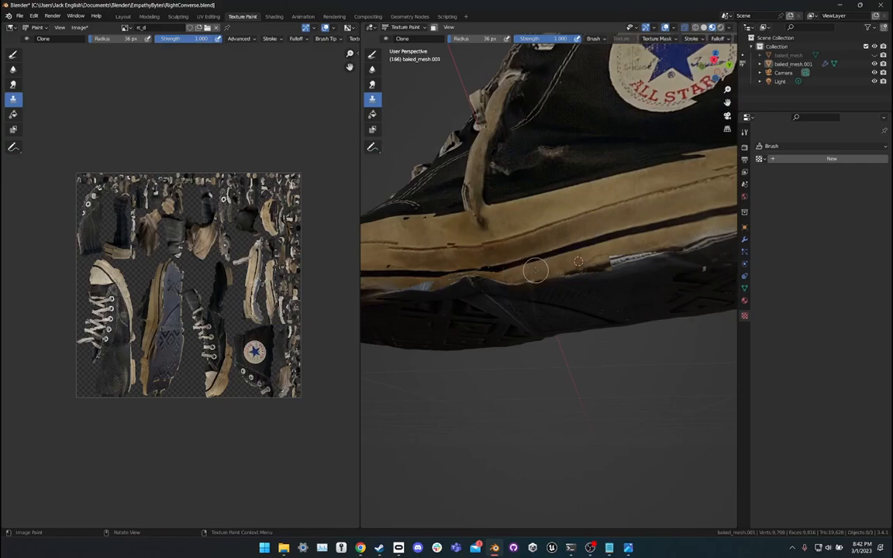
pyautogui.moveTo(462, 301); pyautogui.dragTo(548, 282, button='middle')
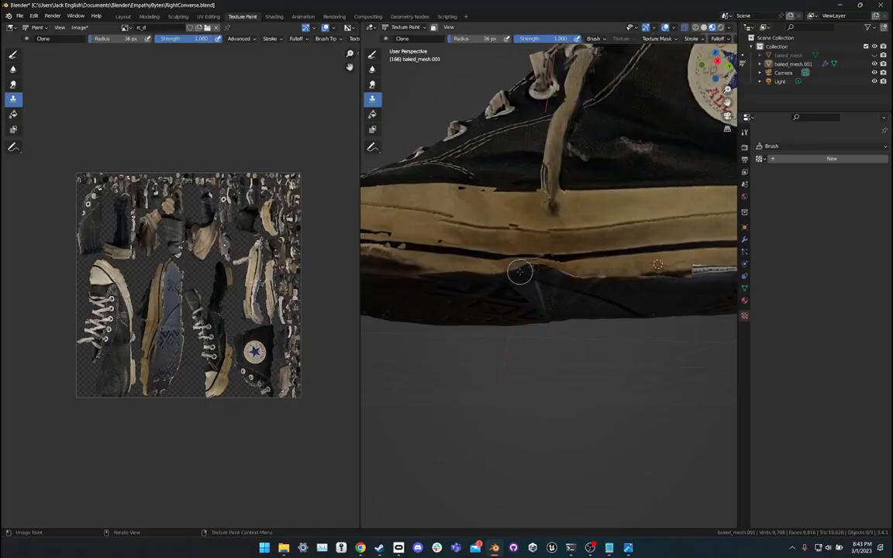
pyautogui.moveTo(557, 268)
pyautogui.mouseDown(button='middle')
pyautogui.moveTo(478, 255)
pyautogui.moveTo(551, 277)
pyautogui.mouseUp(button='middle')
pyautogui.moveTo(501, 257); pyautogui.dragTo(518, 252, button='middle')
pyautogui.scroll(-2, 508, 255)
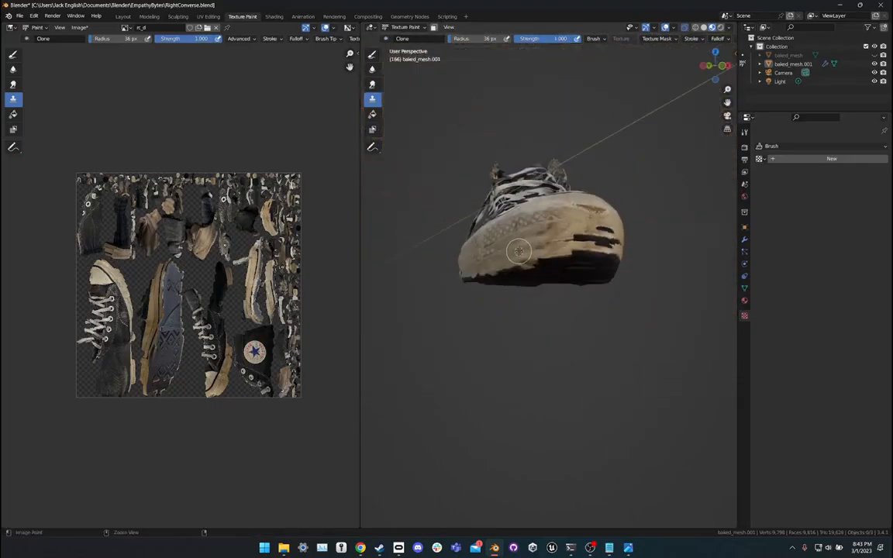
# Clone the tan rubber across the black streaks on the front of the toe, undoing the first stroke and repainting it.
pyautogui.moveTo(578, 252); pyautogui.dragTo(471, 262, button='middle')
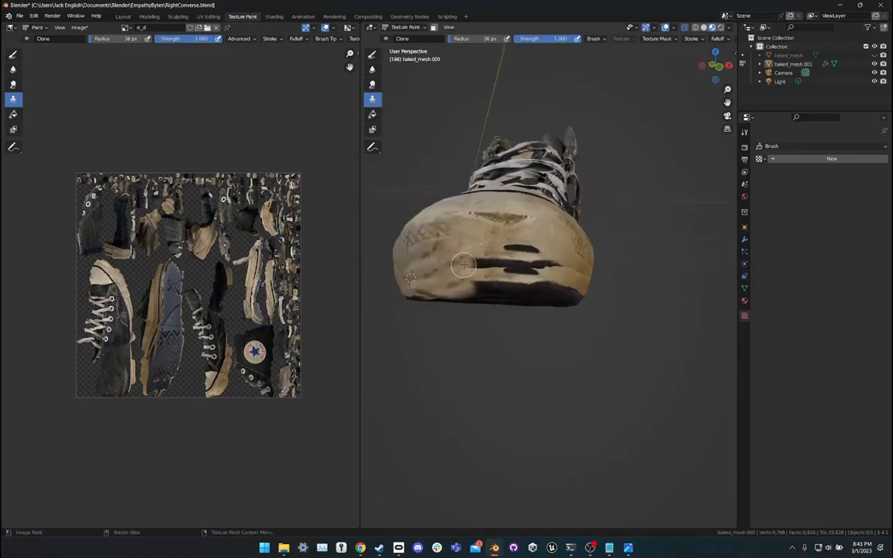
pyautogui.moveTo(462, 265); pyautogui.dragTo(539, 264)
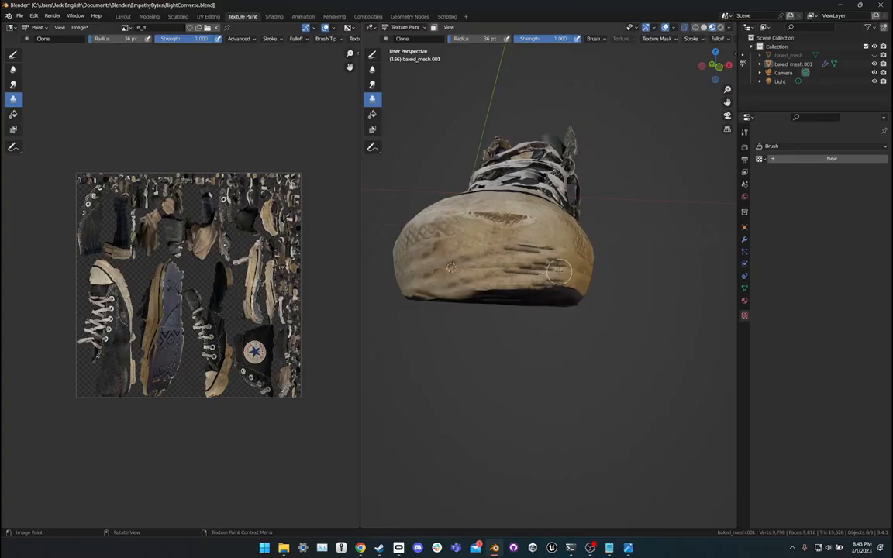
pyautogui.hotkey('ctrl', 'z')
pyautogui.moveTo(474, 265); pyautogui.dragTo(541, 265)
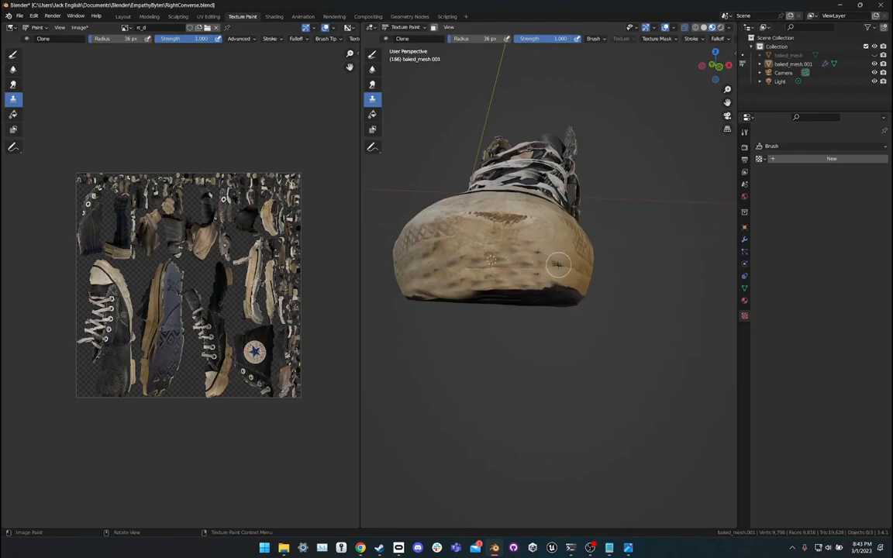
# Clone the dark sole texture over the jagged tan spill along the front edge of the sole's underside.
pyautogui.moveTo(561, 269)
pyautogui.mouseDown(button='middle')
pyautogui.moveTo(584, 248)
pyautogui.moveTo(566, 201)
pyautogui.moveTo(559, 247)
pyautogui.mouseUp(button='middle')
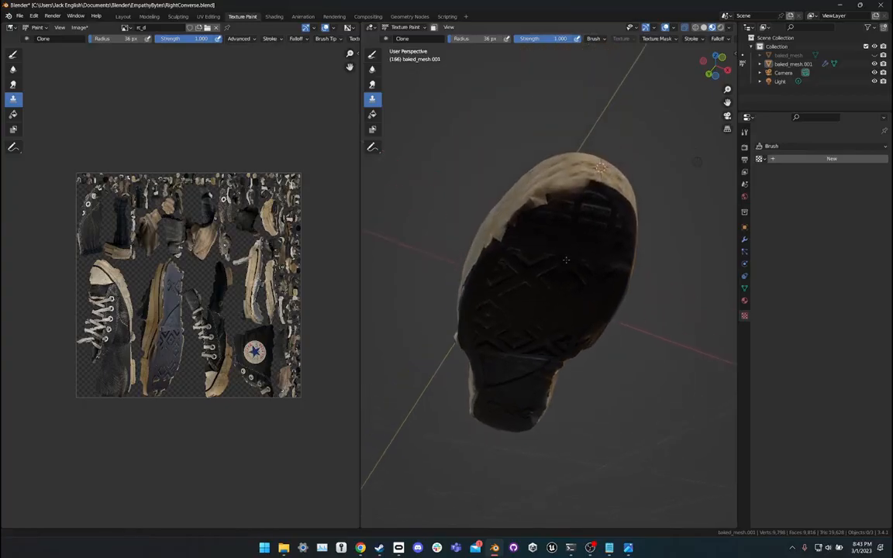
pyautogui.scroll(3, 559, 248)
pyautogui.keyDown('ctrl'); pyautogui.click(505, 203); pyautogui.keyUp('ctrl')
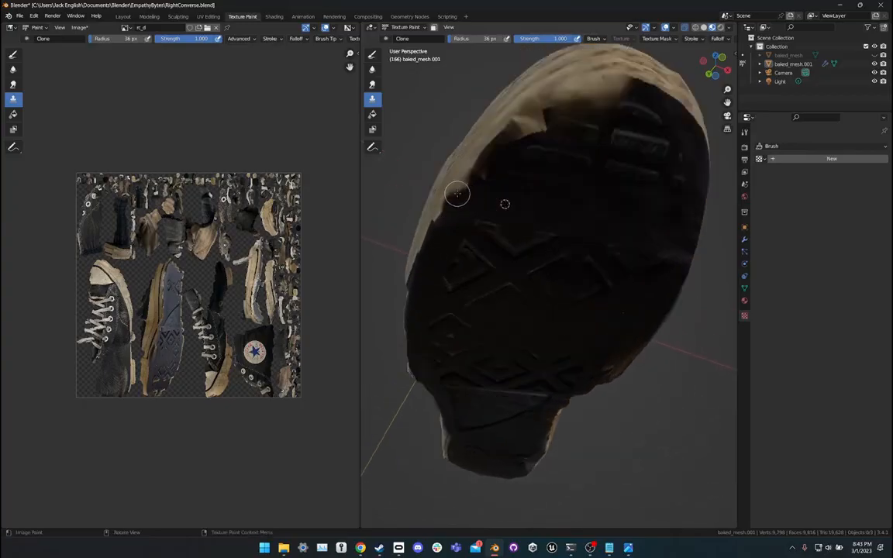
pyautogui.moveTo(497, 144)
pyautogui.mouseDown()
pyautogui.moveTo(537, 126)
pyautogui.moveTo(440, 223)
pyautogui.moveTo(525, 135)
pyautogui.moveTo(560, 118)
pyautogui.mouseUp()
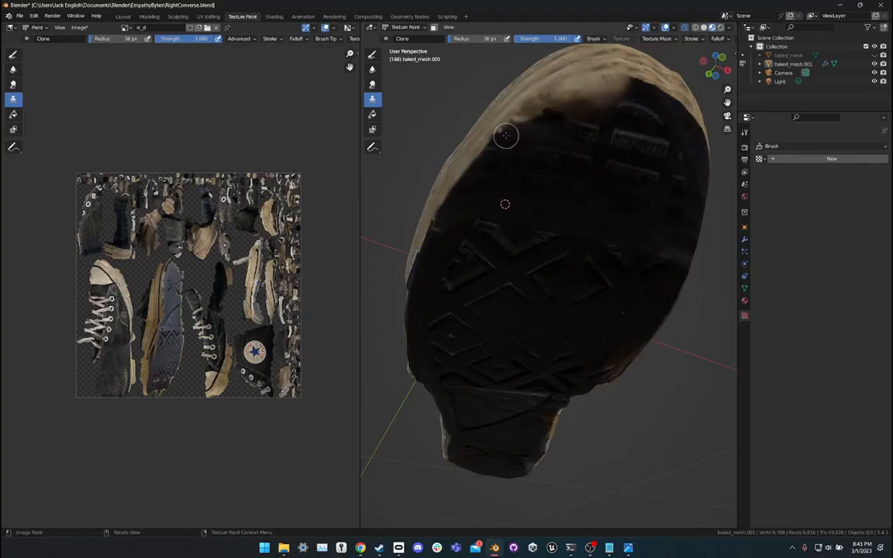
pyautogui.moveTo(502, 132)
pyautogui.mouseDown()
pyautogui.moveTo(579, 90)
pyautogui.moveTo(627, 87)
pyautogui.moveTo(587, 108)
pyautogui.moveTo(602, 87)
pyautogui.moveTo(546, 119)
pyautogui.moveTo(560, 101)
pyautogui.mouseUp()
pyautogui.keyDown('ctrl'); pyautogui.click(531, 127); pyautogui.keyUp('ctrl')
pyautogui.moveTo(538, 114)
pyautogui.mouseDown(button='middle')
pyautogui.moveTo(572, 237)
pyautogui.moveTo(435, 322)
pyautogui.moveTo(490, 216)
pyautogui.moveTo(588, 310)
pyautogui.moveTo(597, 305)
pyautogui.mouseUp(button='middle')
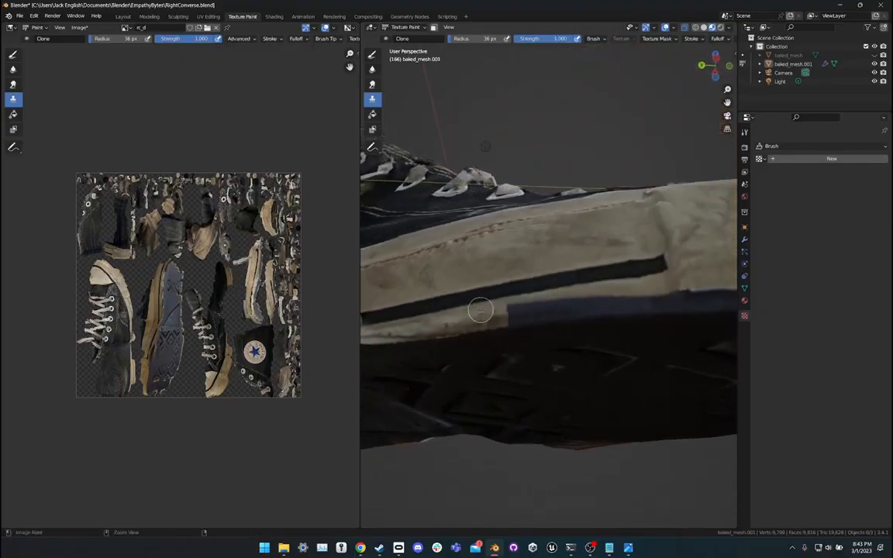
# Clone tan rubber over the dark and white strip along the lower sidewall between the midsole and the toe.
pyautogui.keyDown('ctrl'); pyautogui.click(709, 265); pyautogui.keyUp('ctrl')
pyautogui.moveTo(634, 303)
pyautogui.mouseDown()
pyautogui.moveTo(535, 299)
pyautogui.moveTo(514, 316)
pyautogui.moveTo(662, 299)
pyautogui.mouseUp()
pyautogui.moveTo(661, 299); pyautogui.dragTo(501, 284, button='middle')
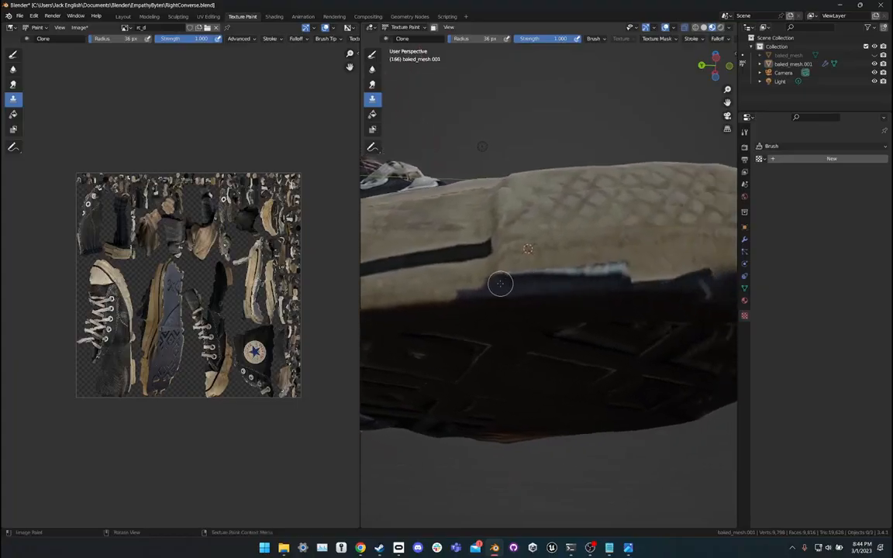
pyautogui.moveTo(460, 291)
pyautogui.mouseDown()
pyautogui.moveTo(500, 294)
pyautogui.moveTo(514, 273)
pyautogui.moveTo(511, 285)
pyautogui.moveTo(564, 289)
pyautogui.moveTo(553, 276)
pyautogui.moveTo(527, 279)
pyautogui.moveTo(556, 265)
pyautogui.moveTo(608, 273)
pyautogui.moveTo(572, 286)
pyautogui.moveTo(634, 283)
pyautogui.moveTo(595, 295)
pyautogui.moveTo(622, 279)
pyautogui.moveTo(708, 275)
pyautogui.moveTo(715, 264)
pyautogui.mouseUp()
pyautogui.moveTo(698, 270); pyautogui.dragTo(595, 277, button='middle')
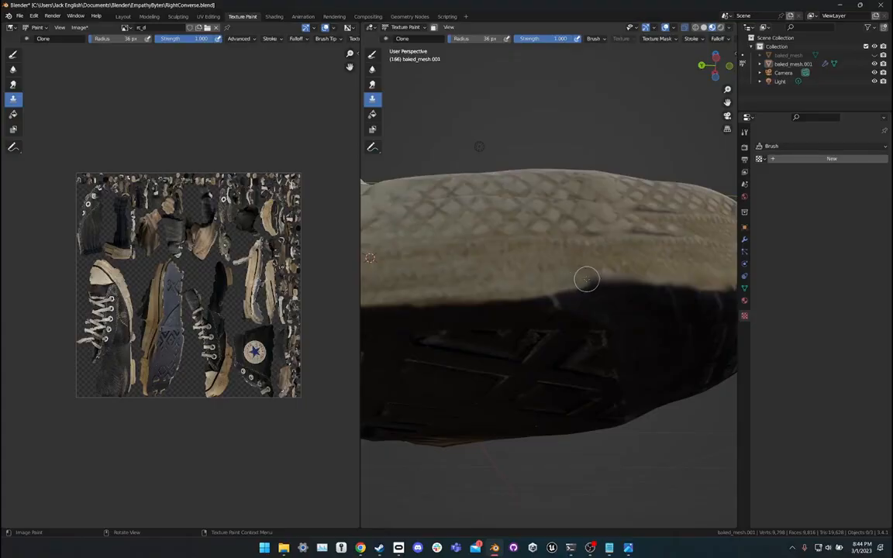
# Examine the repaired toe, sole edge and overall shoe from several angles, along with the painted texture map.
pyautogui.moveTo(664, 273); pyautogui.dragTo(403, 285, button='middle')
pyautogui.keyDown('shift'); pyautogui.moveTo(486, 261); pyautogui.dragTo(577, 273, button='middle'); pyautogui.keyUp('shift')
pyautogui.scroll(2, 612, 263)
pyautogui.moveTo(572, 315); pyautogui.dragTo(421, 337, button='middle')
pyautogui.moveTo(234, 252); pyautogui.dragTo(253, 263, button='middle')
pyautogui.moveTo(422, 335); pyautogui.dragTo(570, 302, button='middle')
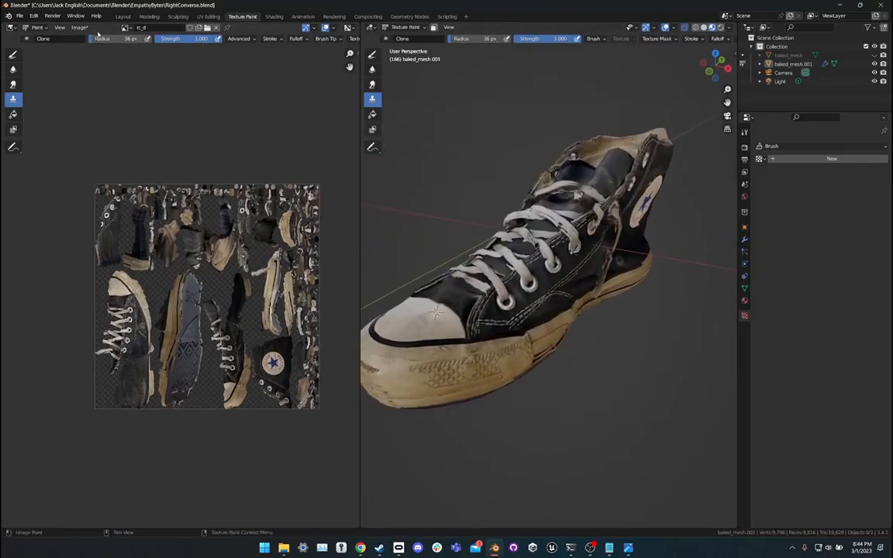
pyautogui.scroll(-3, 500, 234)
pyautogui.scroll(2, 500, 234)
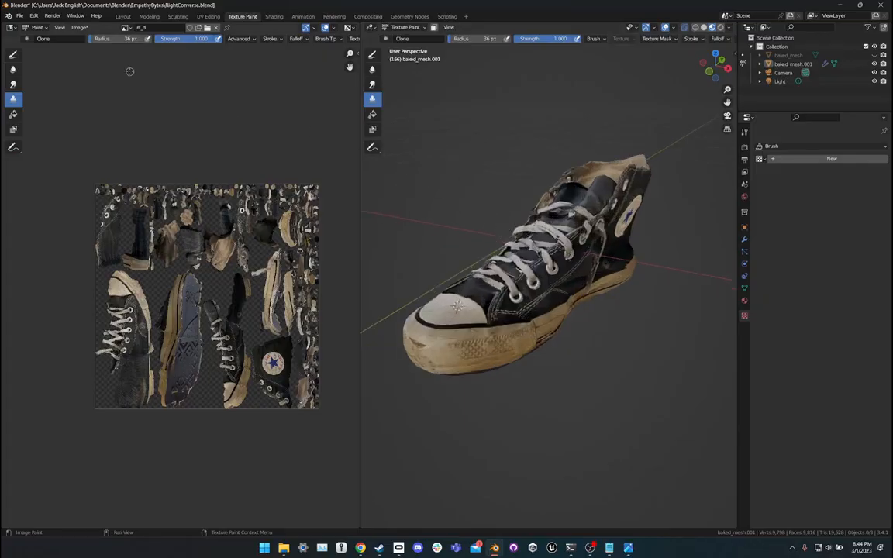
# Save the painted rc_d texture image.
pyautogui.click(80, 28)
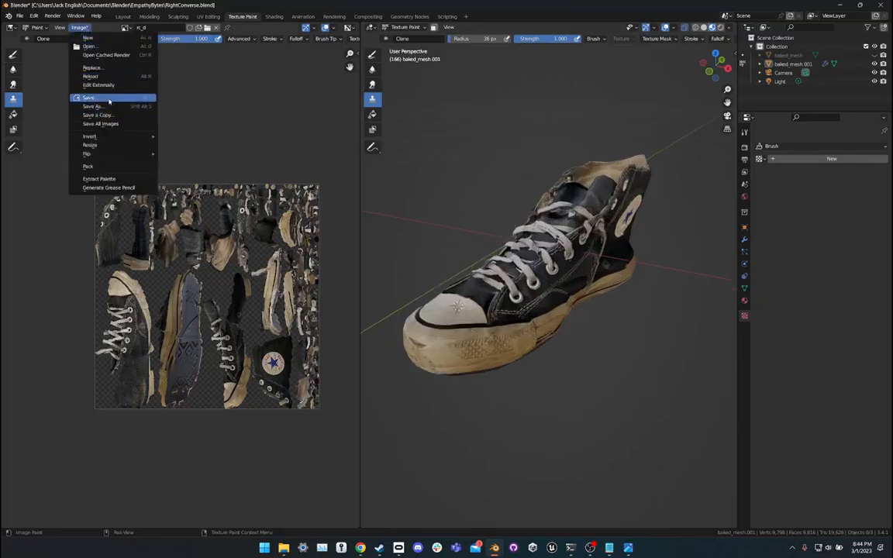
pyautogui.click(109, 99)
pyautogui.moveTo(483, 245); pyautogui.dragTo(616, 210, button='middle')
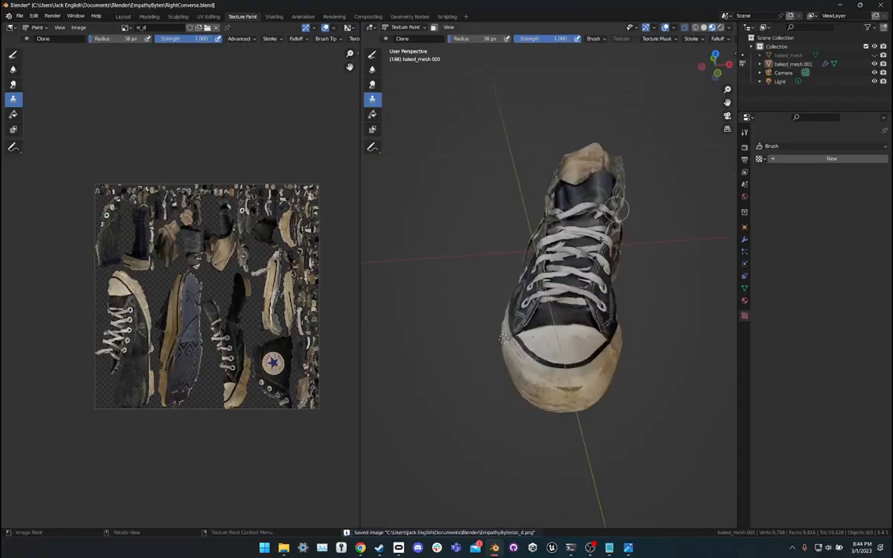
# Switch to Notepad to review the photogrammetry step list, and return to Blender.
pyautogui.click(609, 549)
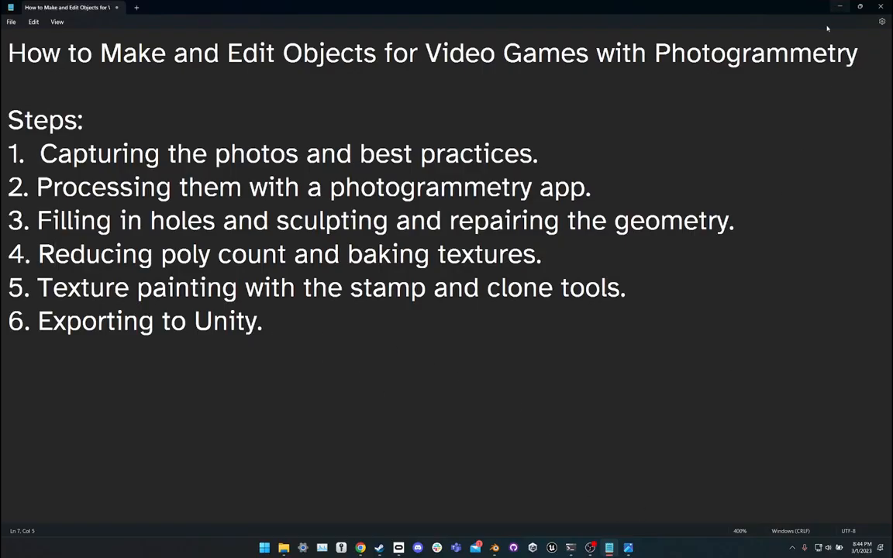
pyautogui.click(500, 547)
pyautogui.moveTo(518, 370); pyautogui.dragTo(491, 345, button='middle')
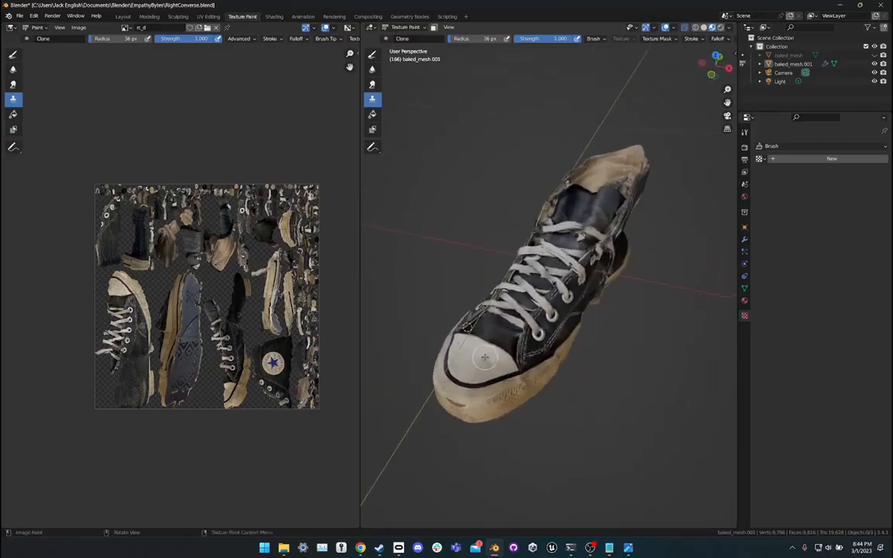
# Switch to the Layout workspace and save the RightConverse.blend file.
pyautogui.click(125, 17)
pyautogui.hotkey('ctrl', 's')
pyautogui.moveTo(267, 193); pyautogui.dragTo(166, 130, button='middle')
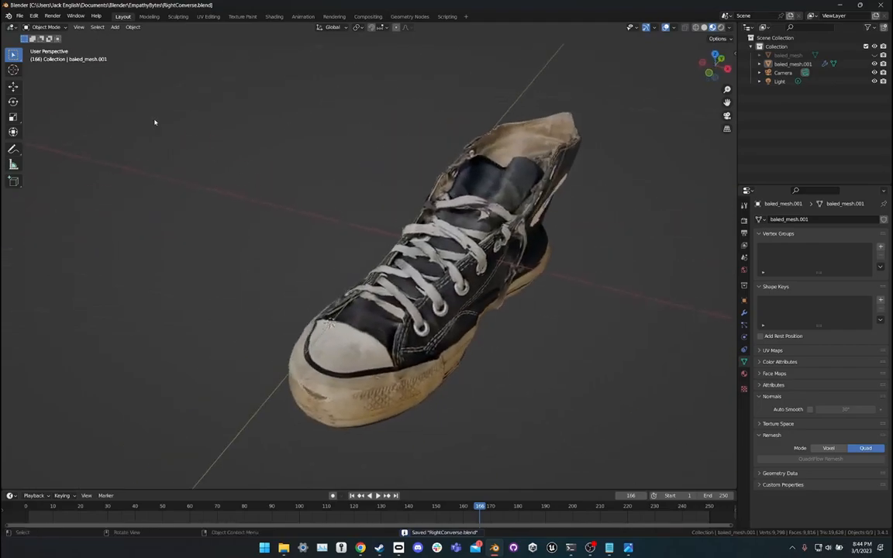
# Select the shoe mesh baked_mesh.001 and start an FBX export.
pyautogui.click(20, 16)
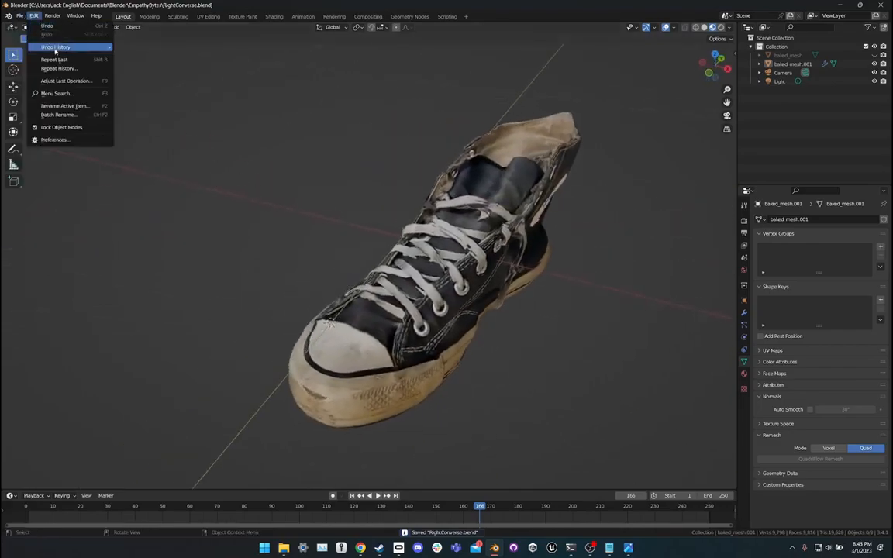
pyautogui.click(427, 242)
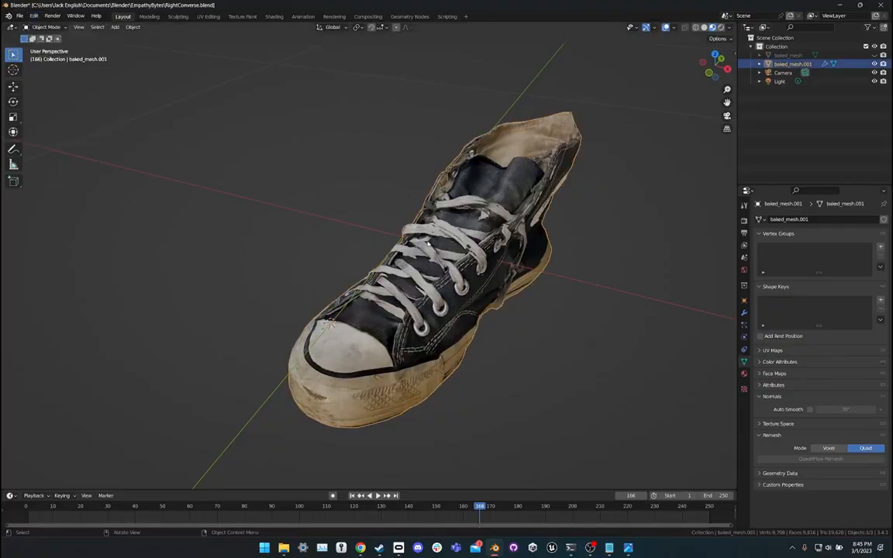
pyautogui.click(25, 19)
pyautogui.moveTo(59, 142)
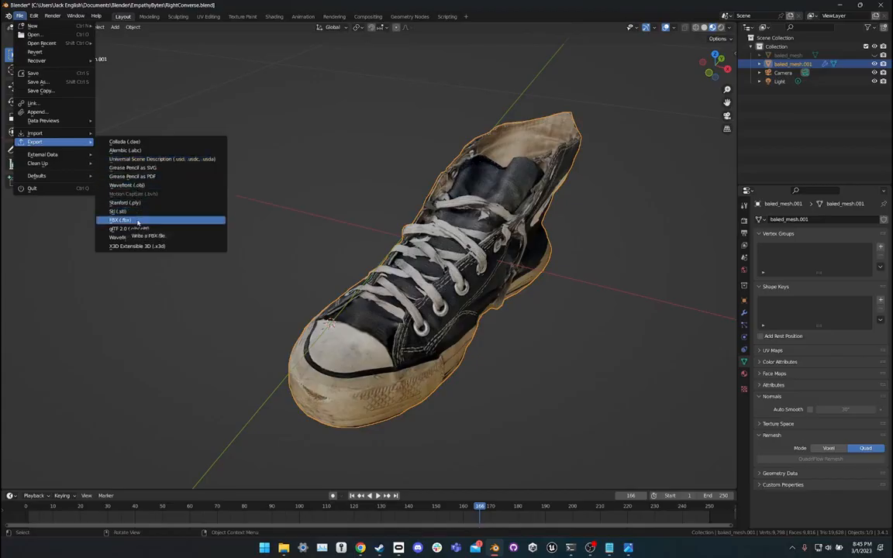
pyautogui.click(138, 221)
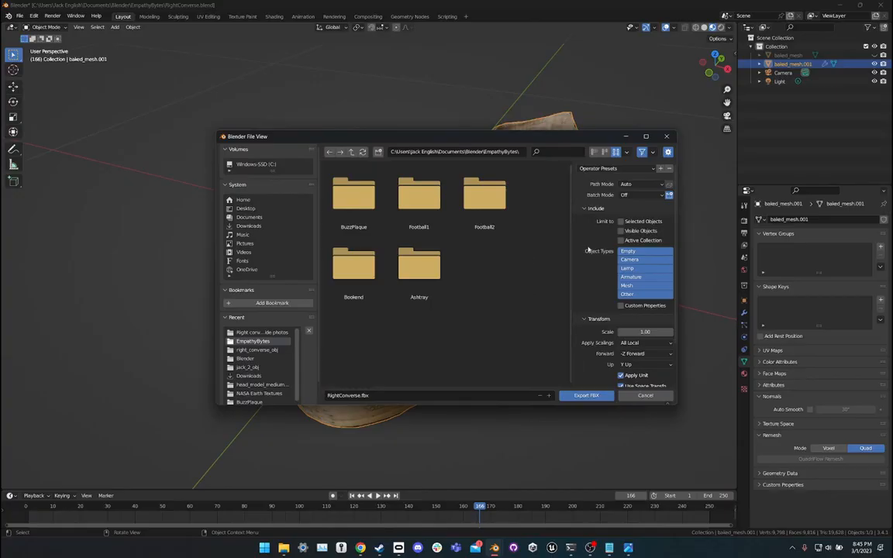
# Export RightConverse.fbx to the EmpathyBytes folder with path mode Copy, embedded textures and only selected objects included.
pyautogui.click(664, 186)
pyautogui.click(658, 241)
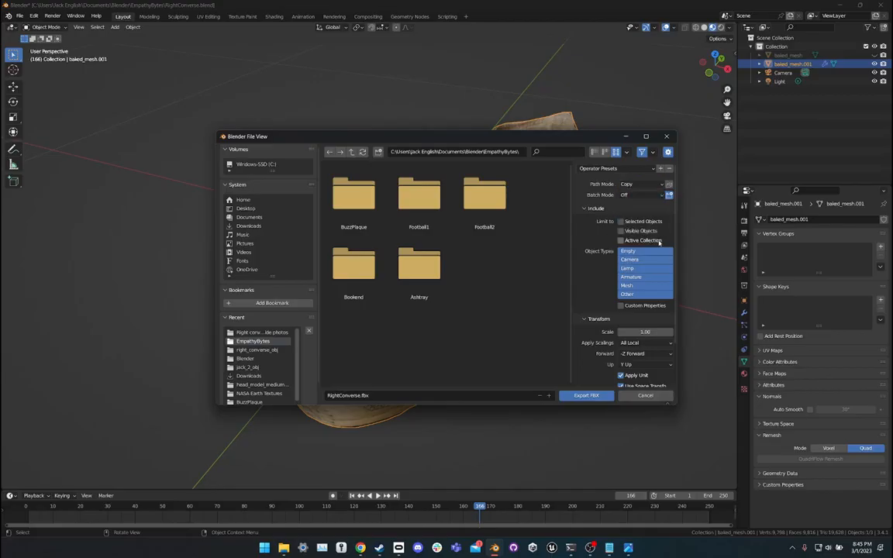
pyautogui.click(669, 185)
pyautogui.click(621, 221)
pyautogui.scroll(-3, 597, 277)
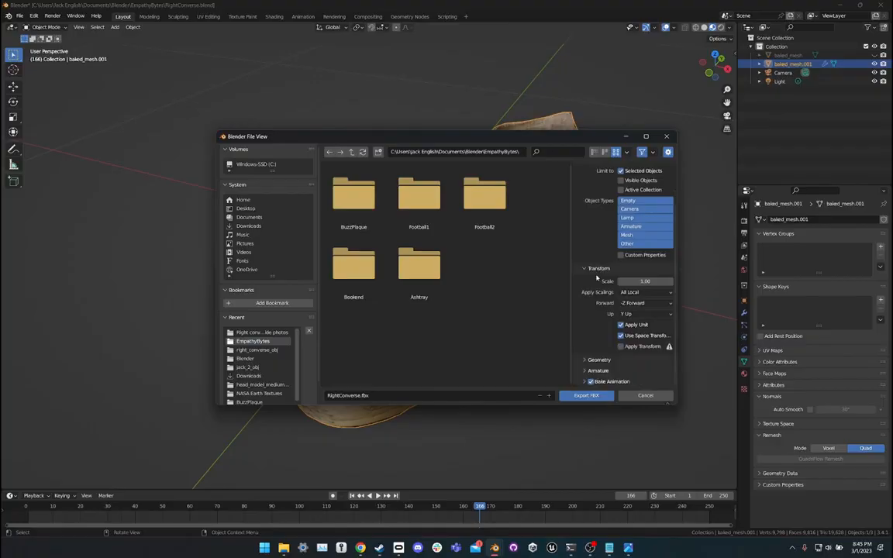
pyautogui.click(582, 396)
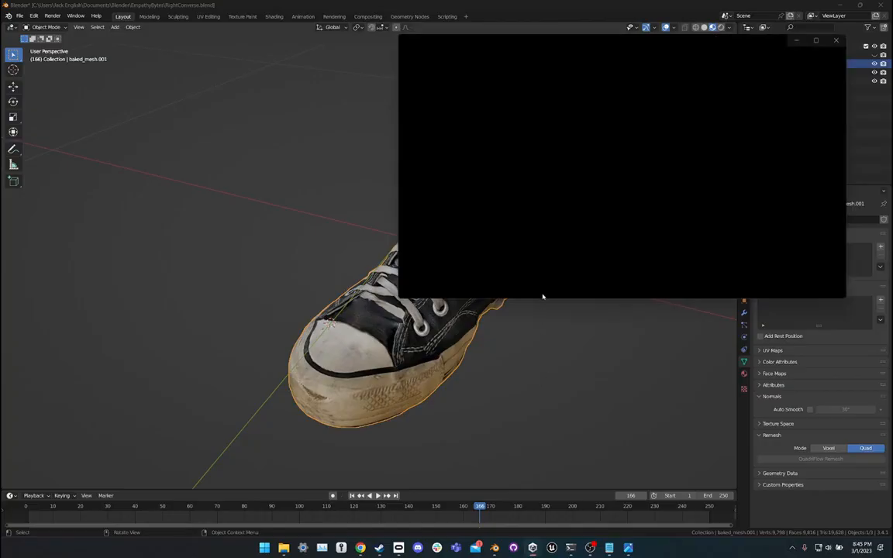
# Switch to the VR Archive project in Unity and look over the football, bookend and other artifacts in the scene.
pyautogui.click(595, 155)
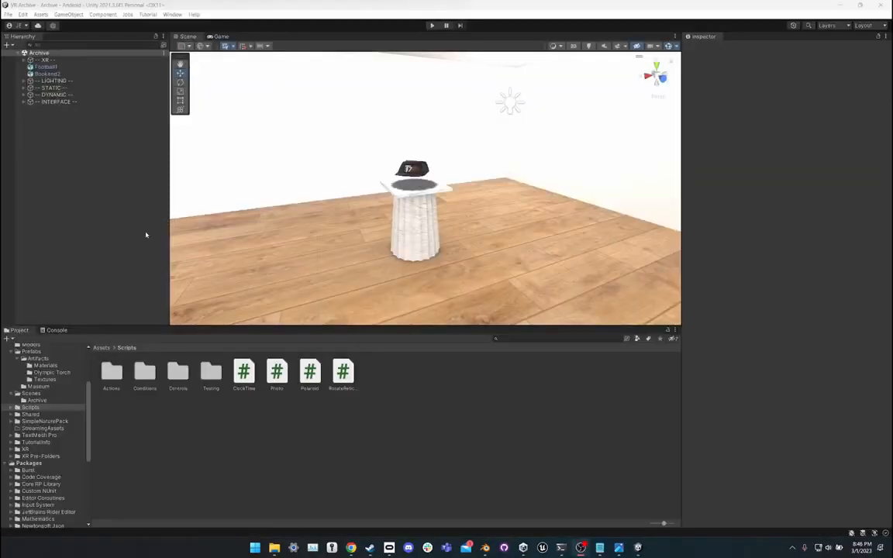
pyautogui.moveTo(312, 270); pyautogui.dragTo(332, 248, button='middle')
pyautogui.moveTo(332, 248); pyautogui.dragTo(309, 215, button='right')
pyautogui.press('s')
pyautogui.press('w')
pyautogui.press('s')
pyautogui.press('w')
pyautogui.press('s')
pyautogui.press('w')
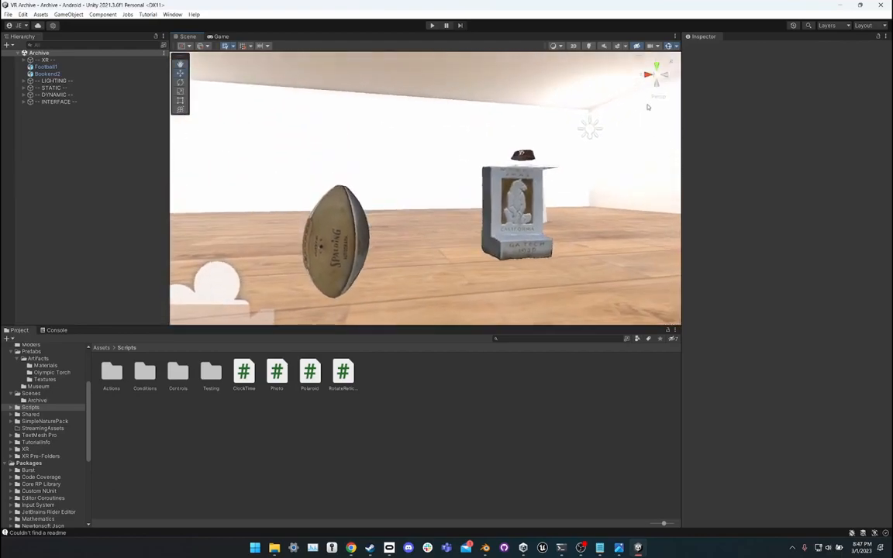
# Examine the artifacts' meshes in Wireframe shading and return the scene view to Shaded.
pyautogui.click(556, 46)
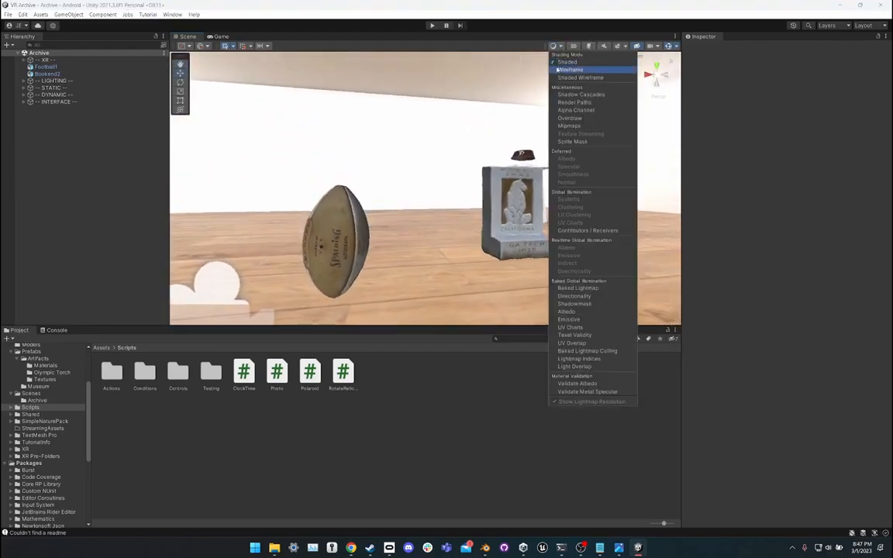
pyautogui.click(570, 73)
pyautogui.moveTo(446, 175); pyautogui.dragTo(576, 89, button='right')
pyautogui.click(559, 46)
pyautogui.click(561, 61)
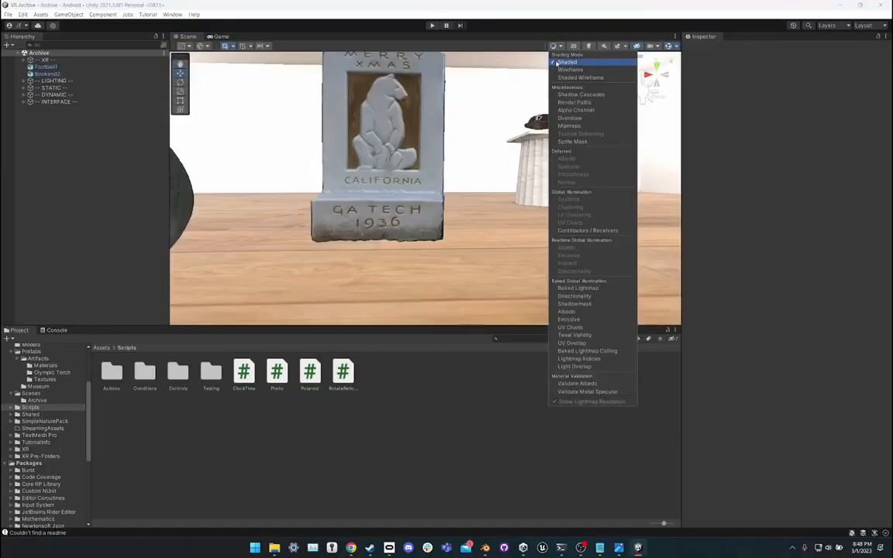
pyautogui.scroll(-5, 406, 148)
pyautogui.click(354, 167)
pyautogui.click(250, 452)
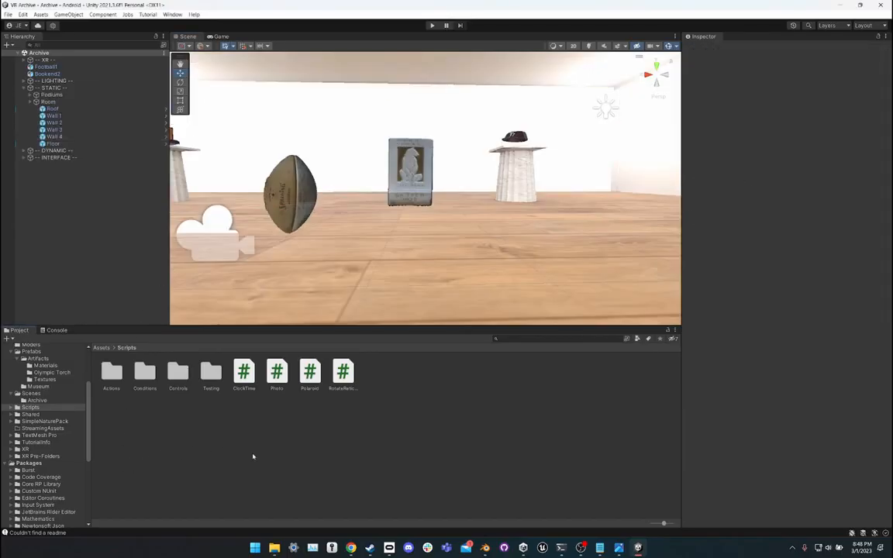
# Switch to File Explorer, open the EmpathyBytes folder inside Blender and select RightConverse.fbx.
pyautogui.moveTo(274, 547)
pyautogui.click(287, 512)
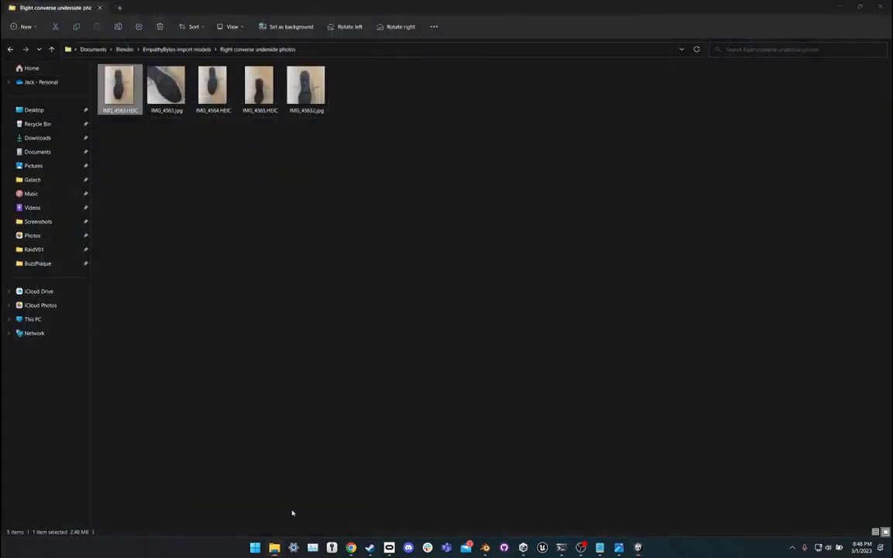
pyautogui.click(124, 49)
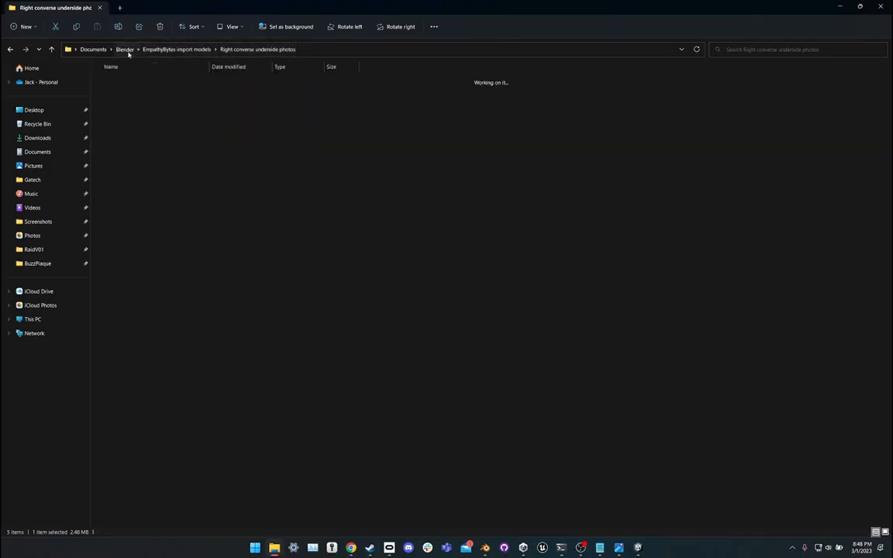
pyautogui.doubleClick(148, 82)
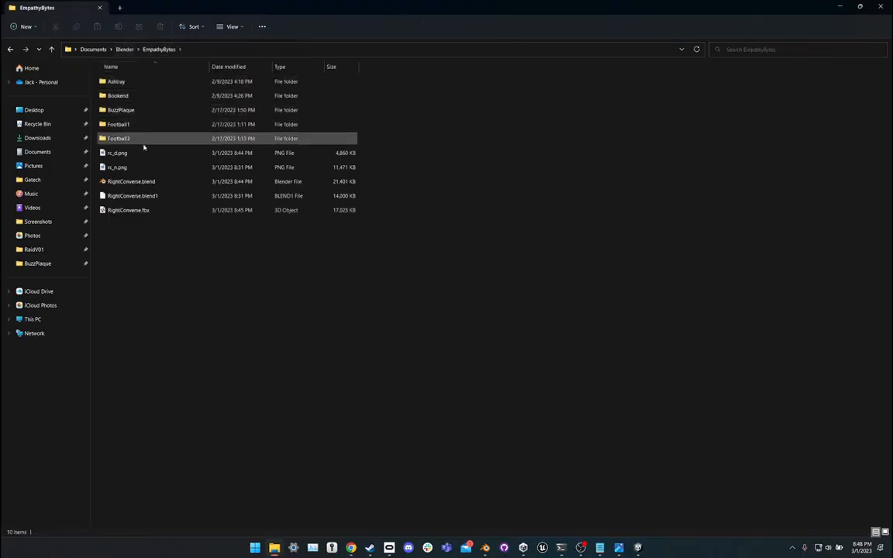
pyautogui.click(152, 211)
# Import RightConverse.fbx into the Unity project's Assets/Prefabs/Artifacts folder and select the imported model.
pyautogui.moveTo(160, 211); pyautogui.dragTo(470, 432)
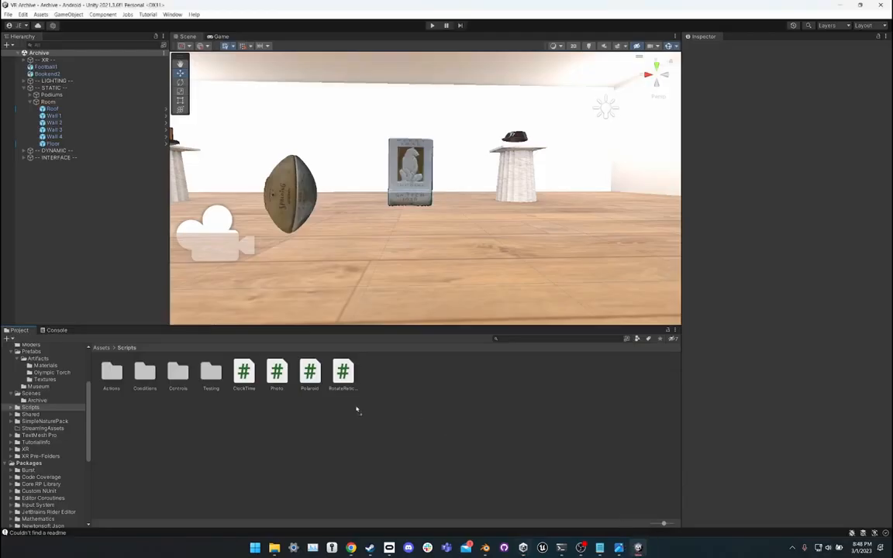
pyautogui.moveTo(64, 395)
pyautogui.mouseDown()
pyautogui.moveTo(63, 354)
pyautogui.moveTo(65, 400)
pyautogui.mouseUp()
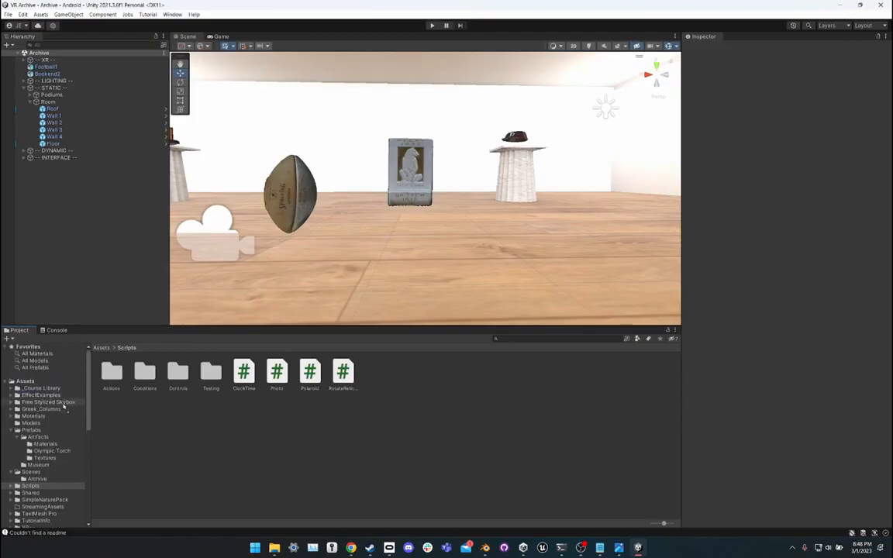
pyautogui.moveTo(59, 443); pyautogui.dragTo(64, 482)
pyautogui.moveTo(58, 431); pyautogui.dragTo(60, 441)
pyautogui.click(60, 439)
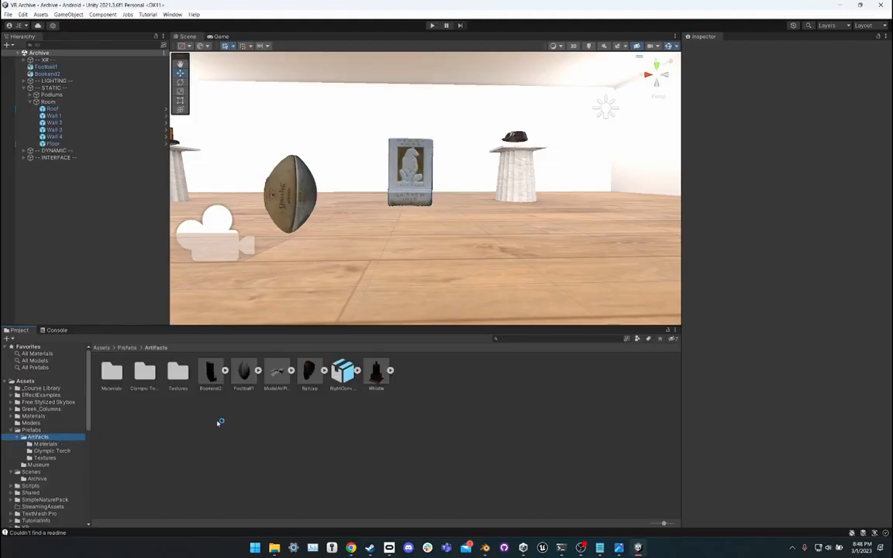
pyautogui.click(342, 374)
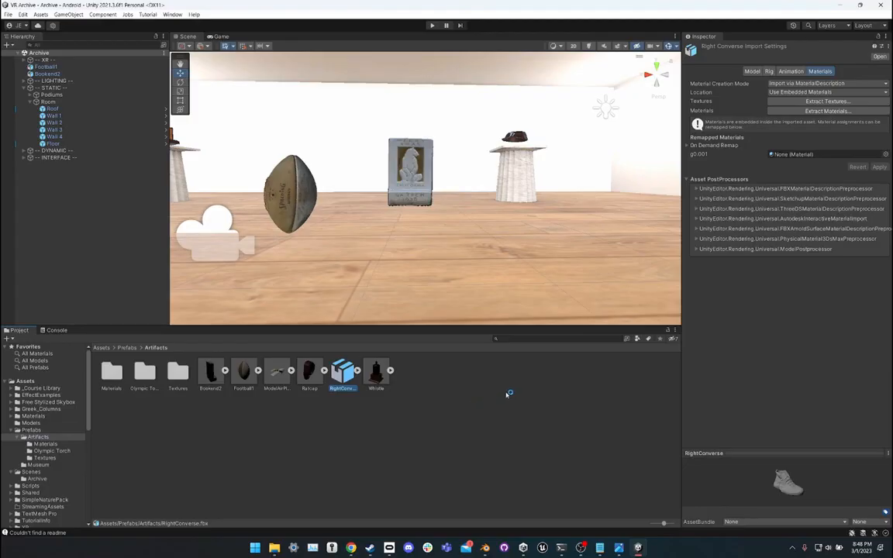
# Try placing the RightConverse model on the scene floor in front of the bookend, and undo the placement.
pyautogui.moveTo(345, 378); pyautogui.dragTo(424, 281)
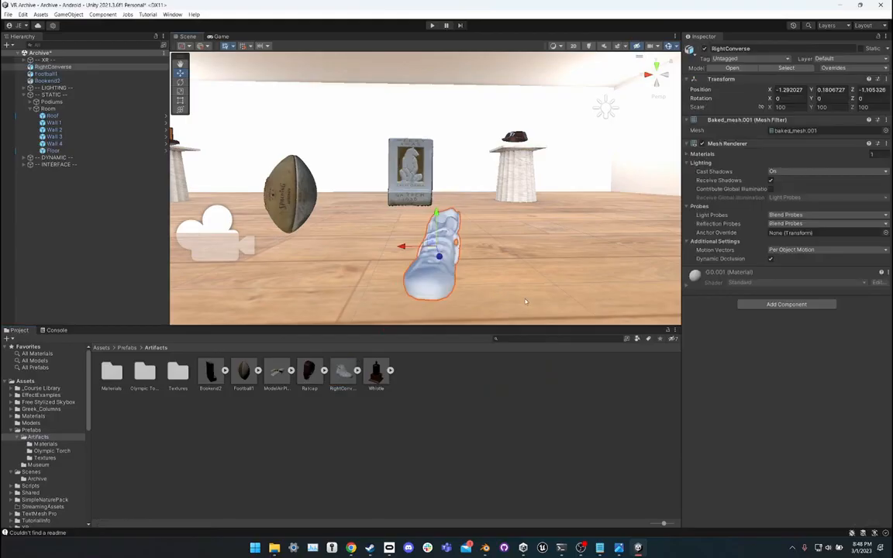
pyautogui.press('w')
pyautogui.moveTo(497, 289); pyautogui.dragTo(458, 300, button='right')
pyautogui.keyDown('alt'); pyautogui.moveTo(458, 300); pyautogui.dragTo(429, 288); pyautogui.keyUp('alt')
pyautogui.click(408, 296)
pyautogui.scroll(-3, 408, 295)
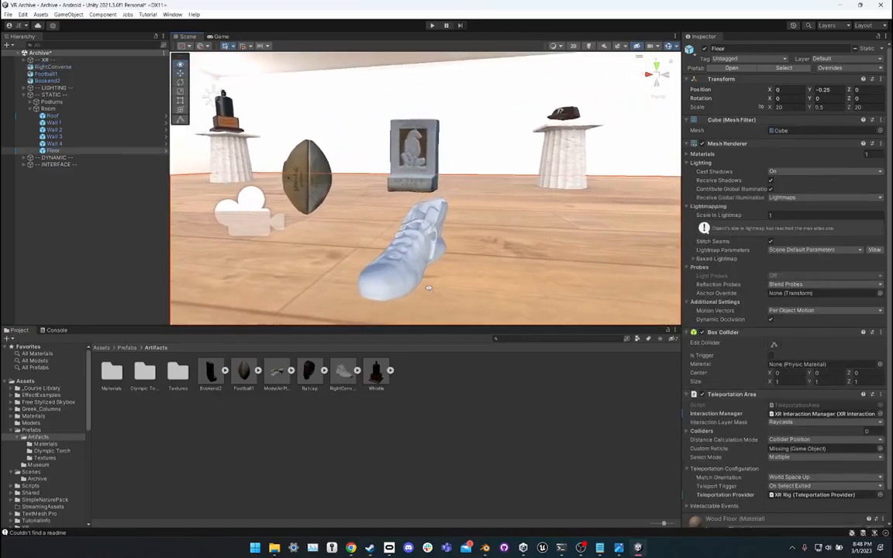
pyautogui.scroll(2, 429, 289)
pyautogui.hotkey('ctrl', 'z')
pyautogui.hotkey('ctrl', 'z')
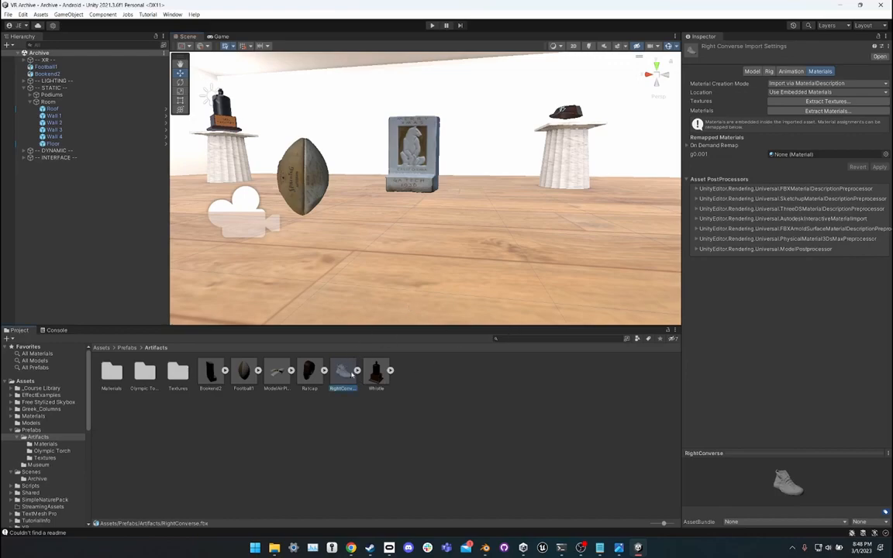
# Extract the RightConverse model's embedded textures into the Artifacts/Textures folder.
pyautogui.click(760, 72)
pyautogui.click(820, 71)
pyautogui.click(790, 104)
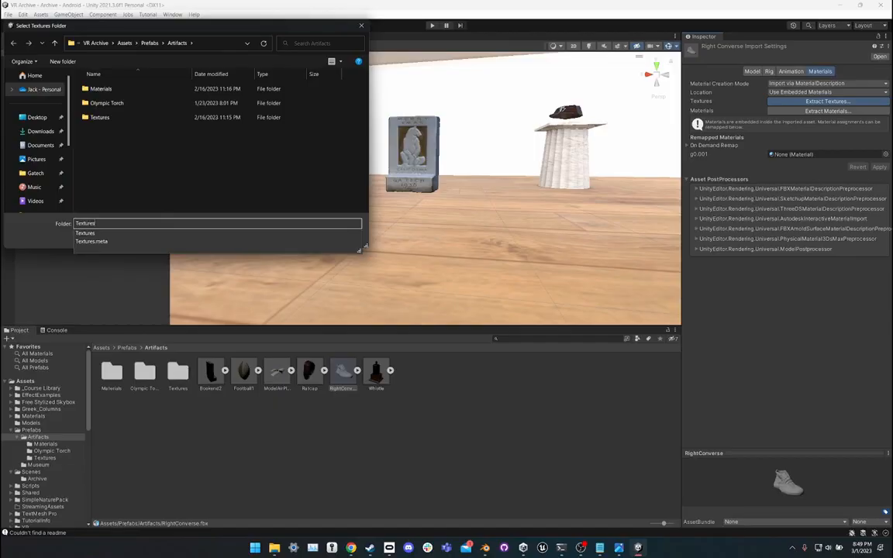
pyautogui.press('Return')
pyautogui.press('Return')
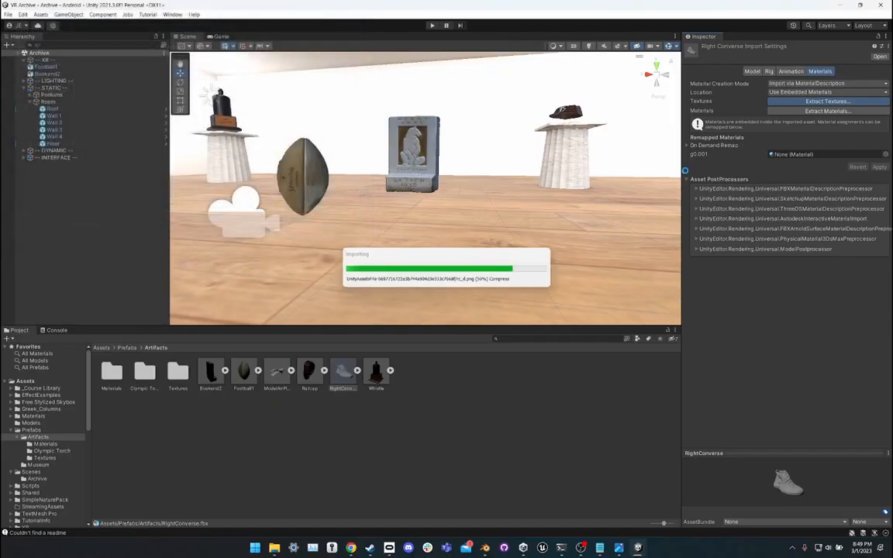
# Extract the RightConverse material into Artifacts/Textures and mark rc_n.png as a normal map with the suggested fix.
pyautogui.click(782, 112)
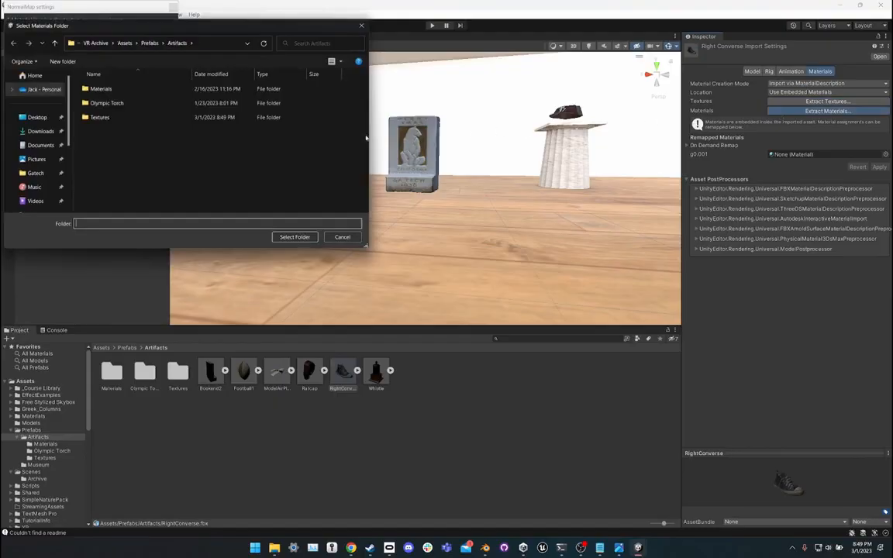
pyautogui.click(166, 116)
pyautogui.doubleClick(166, 117)
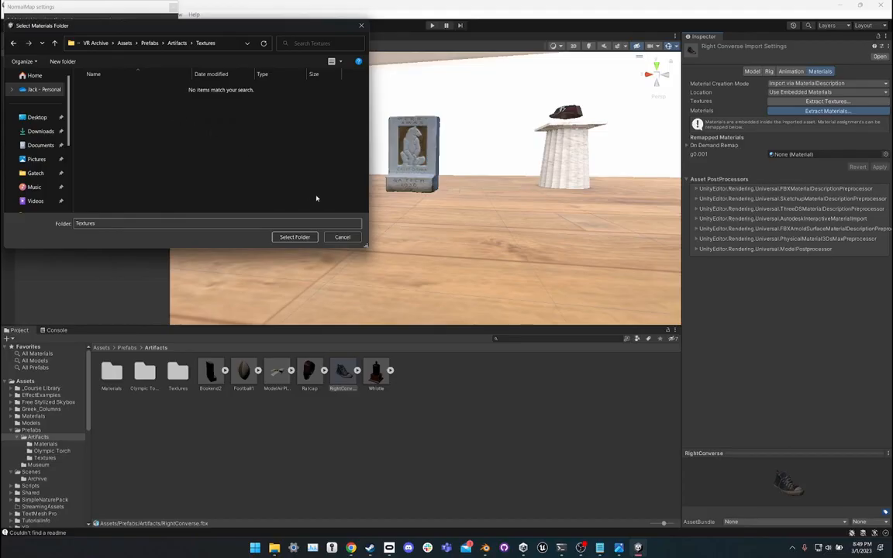
pyautogui.click(295, 238)
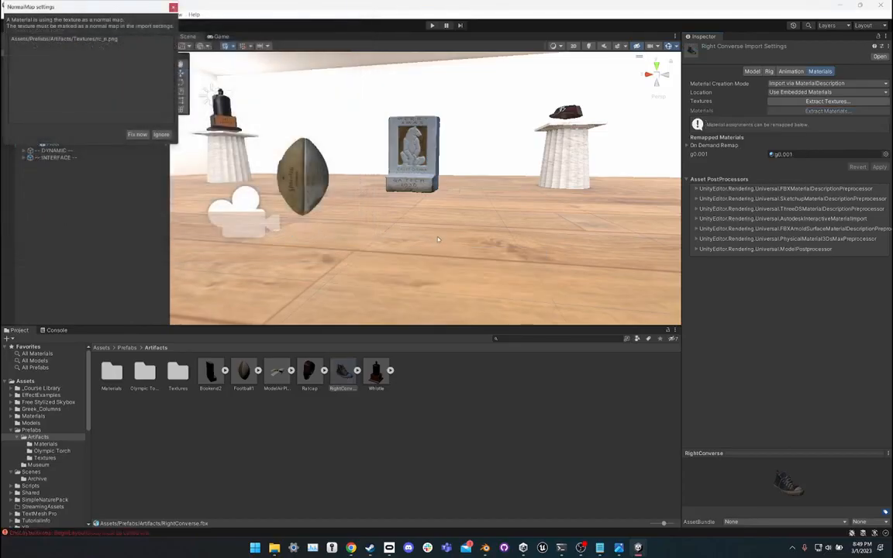
pyautogui.click(137, 134)
# Place the textured RightConverse model on the scene floor at about X -1.30, Y 0.18, Z -1.28.
pyautogui.moveTo(343, 373); pyautogui.dragTo(417, 256)
pyautogui.scroll(5, 416, 256)
pyautogui.scroll(-5, 416, 256)
pyautogui.moveTo(417, 256); pyautogui.dragTo(425, 298, button='right')
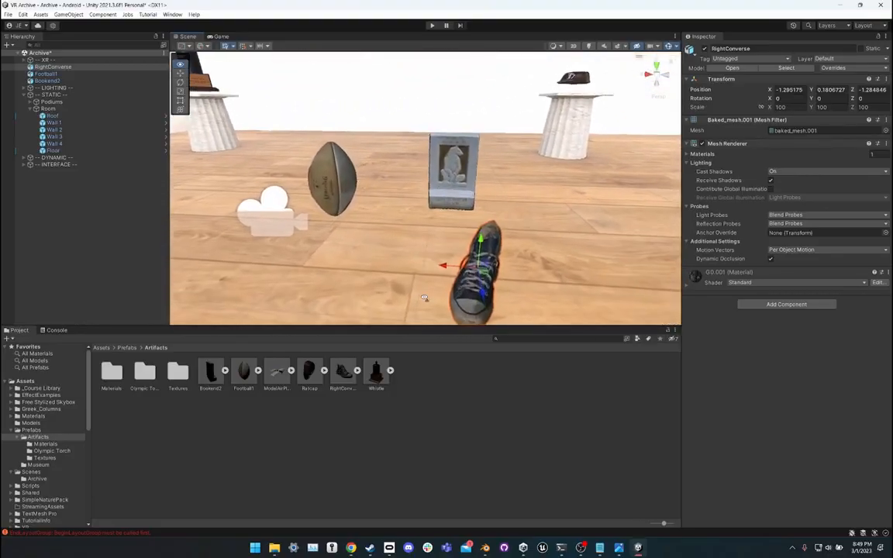
# Open ashtray.fbx from the EmpathyBytes Ashtray folder in 3D Viewer, examine its top and underside, and close the viewer.
pyautogui.moveTo(274, 548)
pyautogui.click(278, 506)
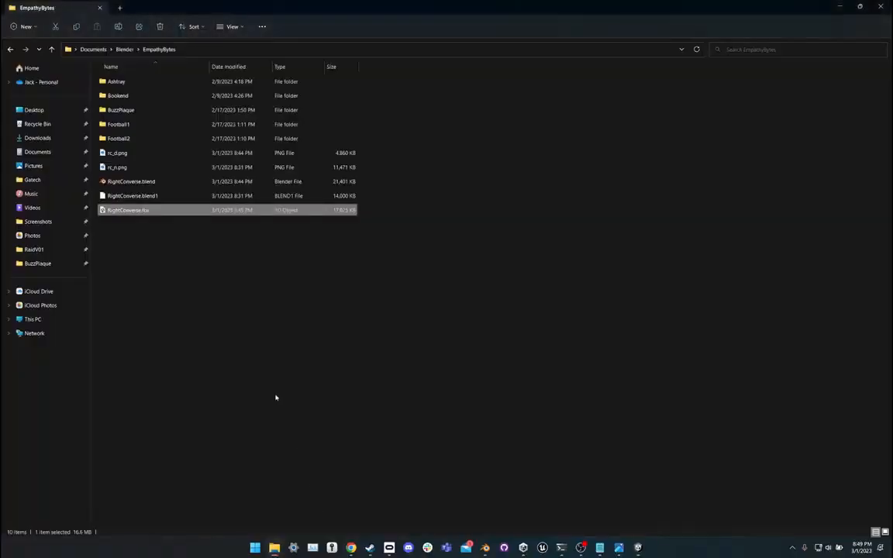
pyautogui.doubleClick(151, 82)
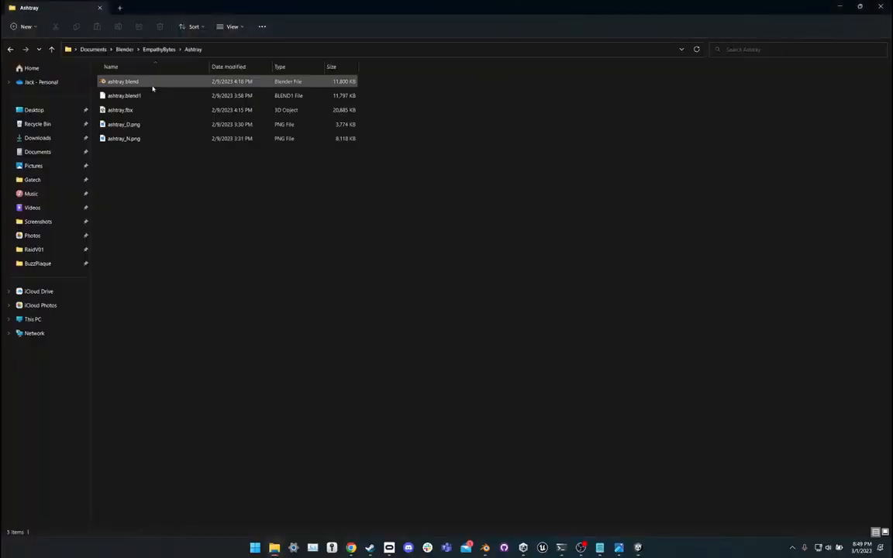
pyautogui.doubleClick(151, 112)
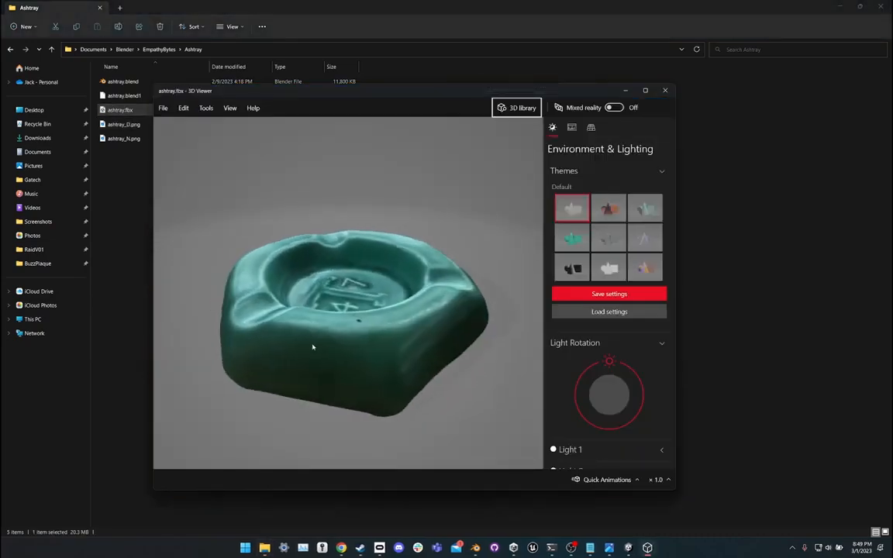
pyautogui.moveTo(314, 347); pyautogui.dragTo(276, 258)
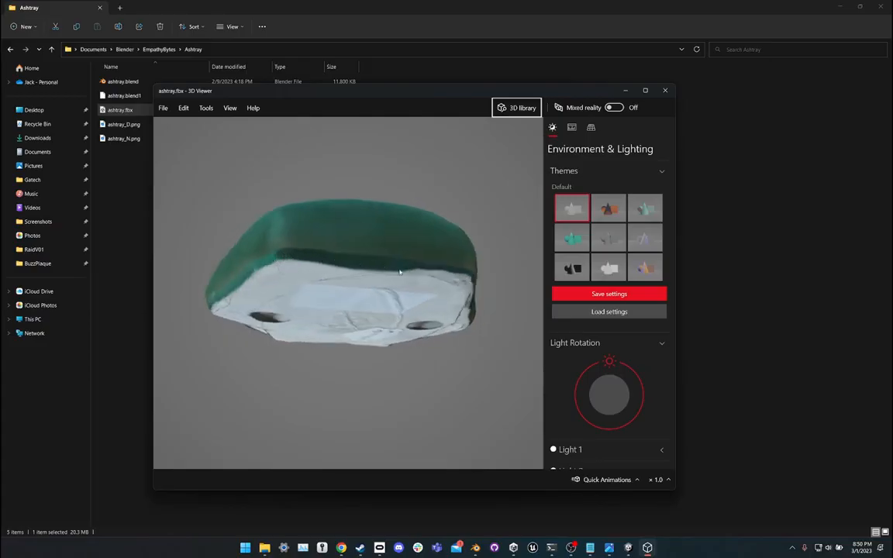
pyautogui.moveTo(357, 264)
pyautogui.mouseDown()
pyautogui.moveTo(325, 270)
pyautogui.moveTo(290, 256)
pyautogui.moveTo(341, 260)
pyautogui.mouseUp()
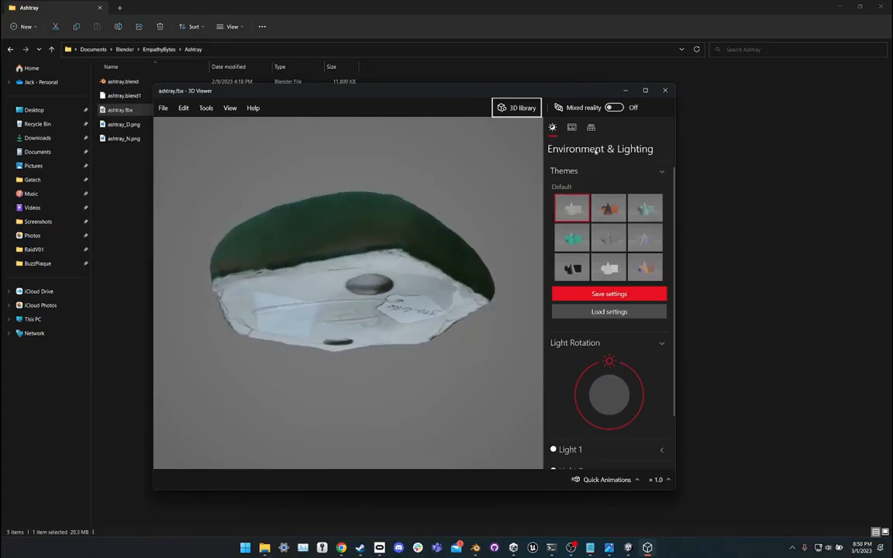
pyautogui.click(665, 91)
# Open football2.fbx from the EmpathyBytes Football2 folder in a maximized 3D Viewer window.
pyautogui.hotkey('alt', 'Up')
pyautogui.click(180, 111)
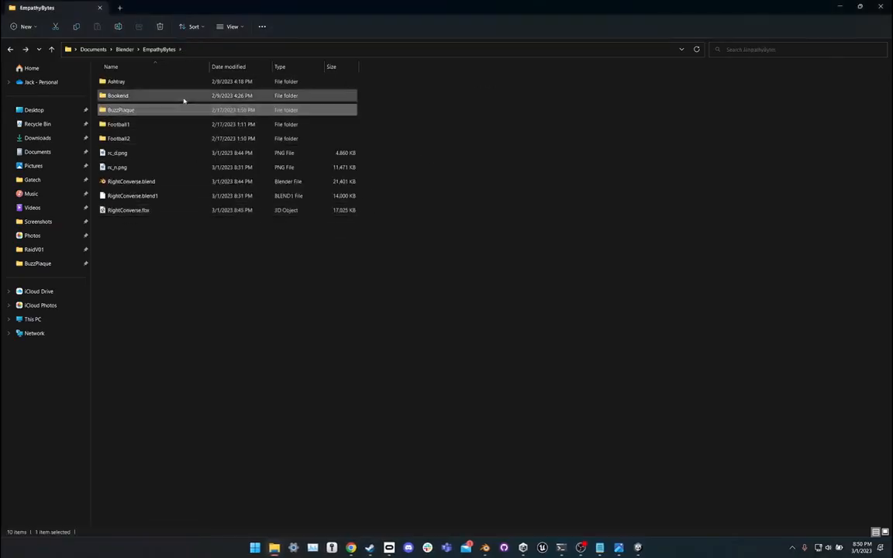
pyautogui.click(179, 124)
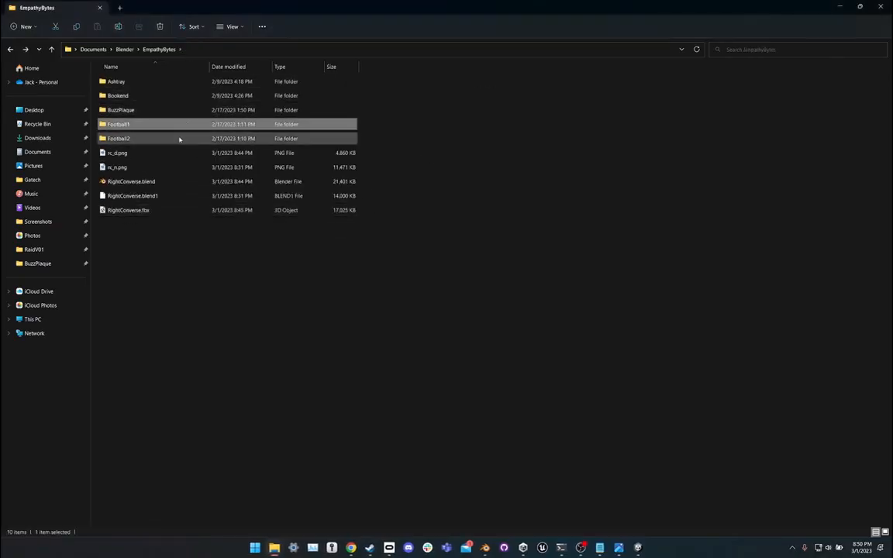
pyautogui.doubleClick(179, 138)
pyautogui.doubleClick(159, 111)
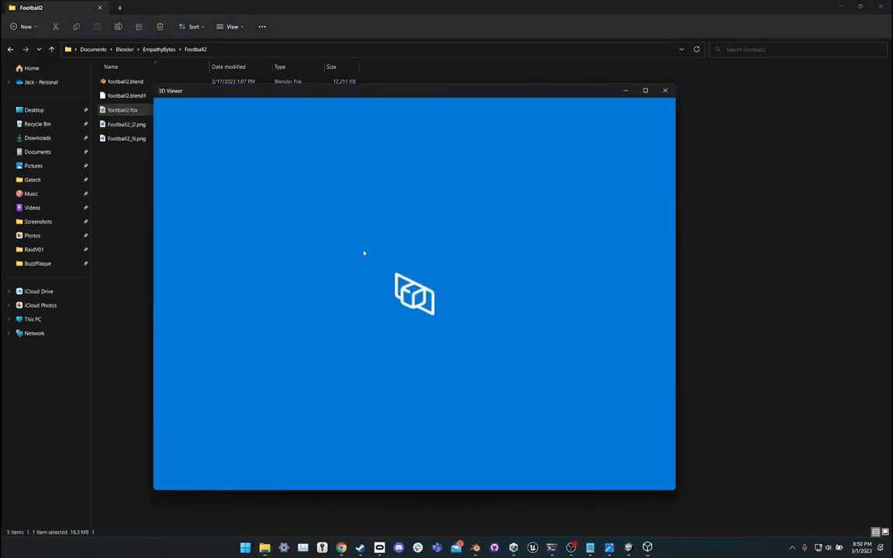
pyautogui.moveTo(403, 88); pyautogui.dragTo(259, 5)
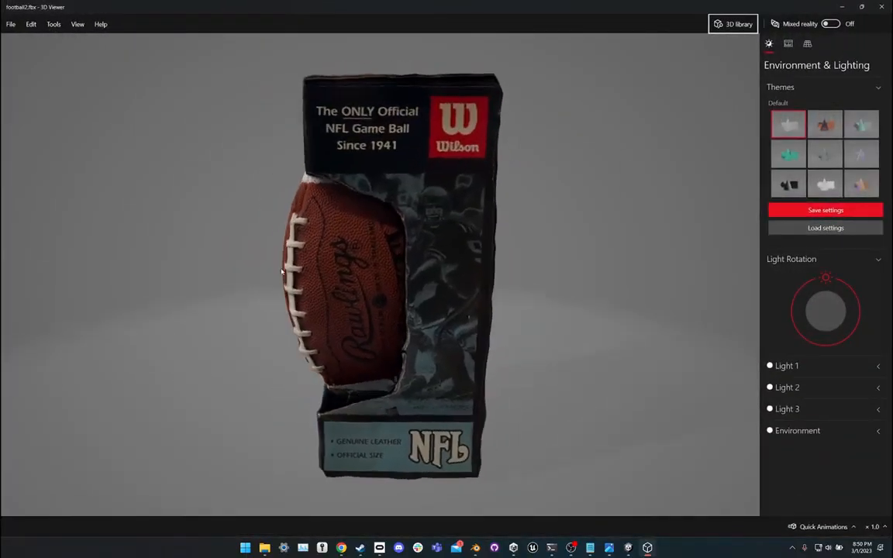
# Examine the boxed football from several sides and apply the light grey theme in the last row of lighting themes.
pyautogui.scroll(5, 281, 266)
pyautogui.moveTo(282, 266); pyautogui.dragTo(362, 260)
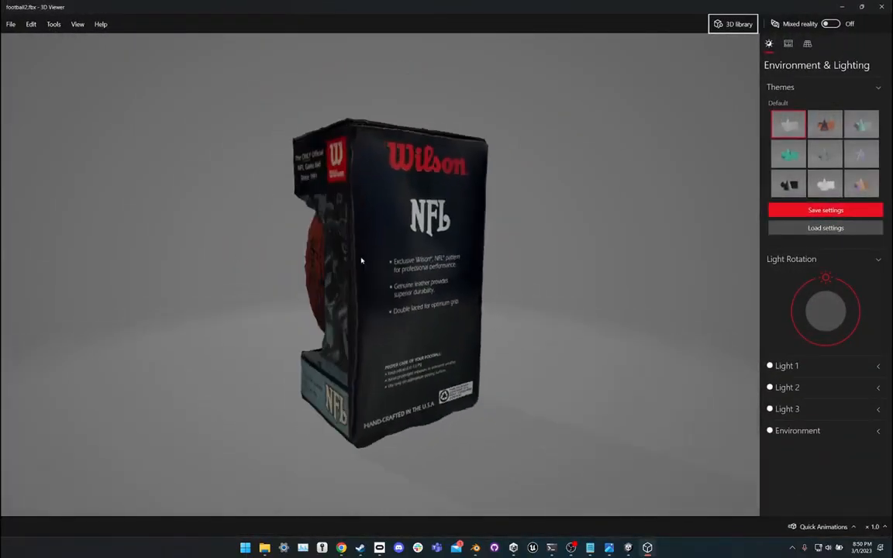
pyautogui.scroll(2, 361, 260)
pyautogui.moveTo(373, 215); pyautogui.dragTo(425, 145)
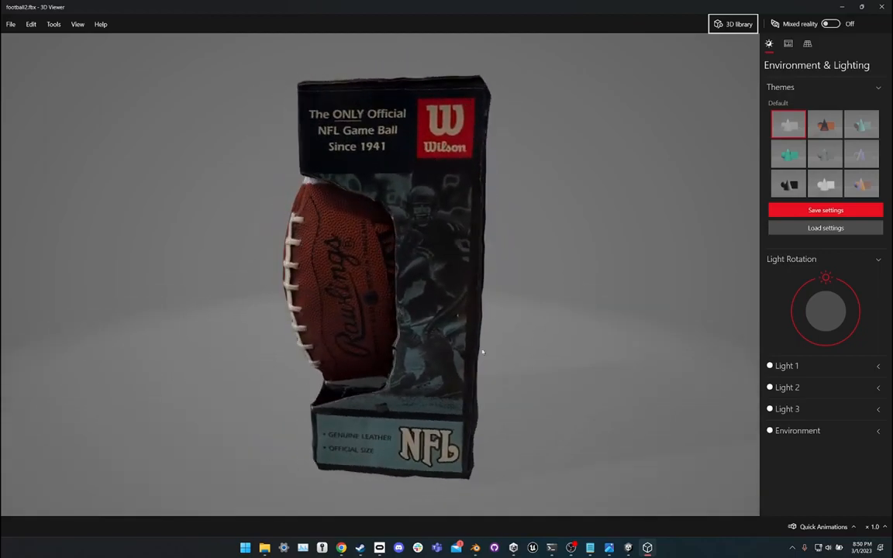
pyautogui.moveTo(501, 216); pyautogui.dragTo(508, 236)
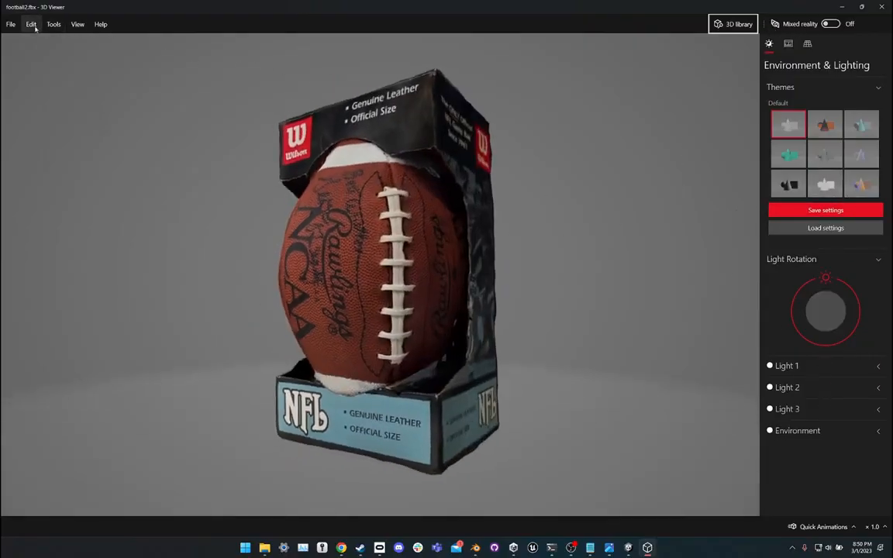
pyautogui.moveTo(577, 204); pyautogui.dragTo(620, 236)
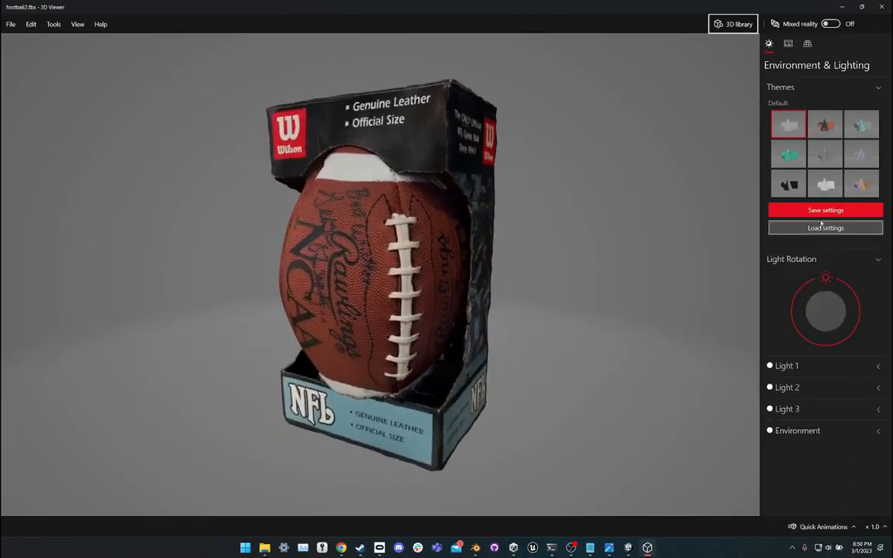
pyautogui.click(826, 185)
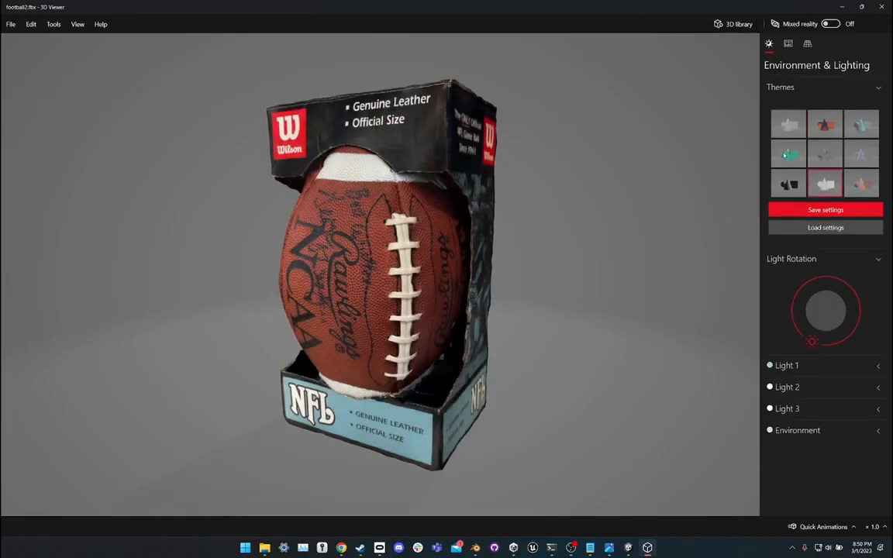
# Show the Stats & Shading view of the boxed football and examine its triangle mesh from several angles and distances.
pyautogui.click(788, 44)
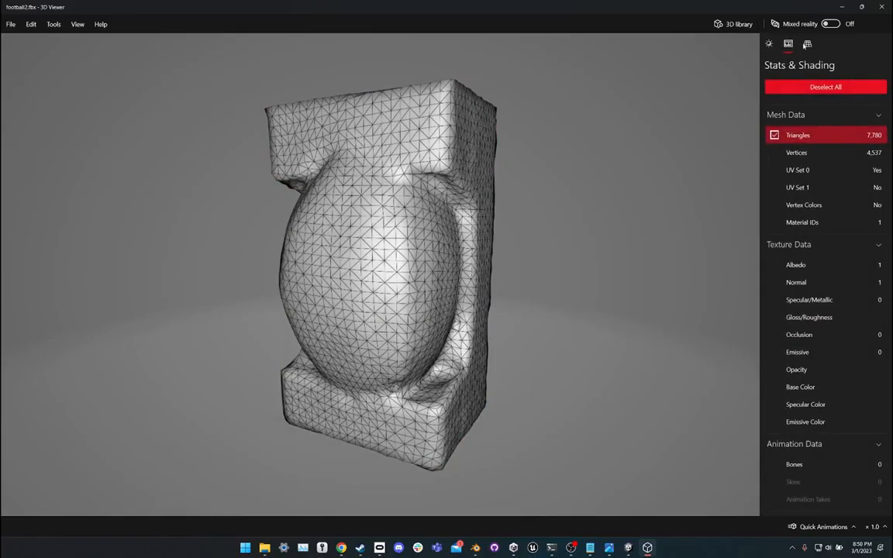
pyautogui.moveTo(663, 192)
pyautogui.mouseDown()
pyautogui.moveTo(636, 196)
pyautogui.moveTo(699, 183)
pyautogui.moveTo(635, 210)
pyautogui.moveTo(636, 199)
pyautogui.moveTo(583, 205)
pyautogui.moveTo(676, 208)
pyautogui.moveTo(691, 196)
pyautogui.moveTo(644, 200)
pyautogui.moveTo(671, 197)
pyautogui.mouseUp()
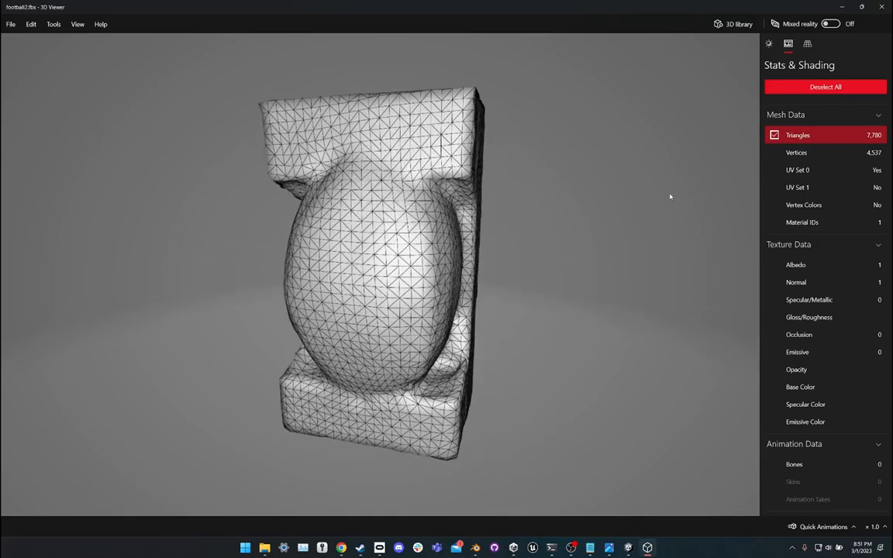
pyautogui.moveTo(491, 356); pyautogui.dragTo(368, 310)
pyautogui.scroll(5, 439, 341)
pyautogui.scroll(-6, 440, 320)
pyautogui.scroll(5, 456, 340)
pyautogui.scroll(-6, 412, 312)
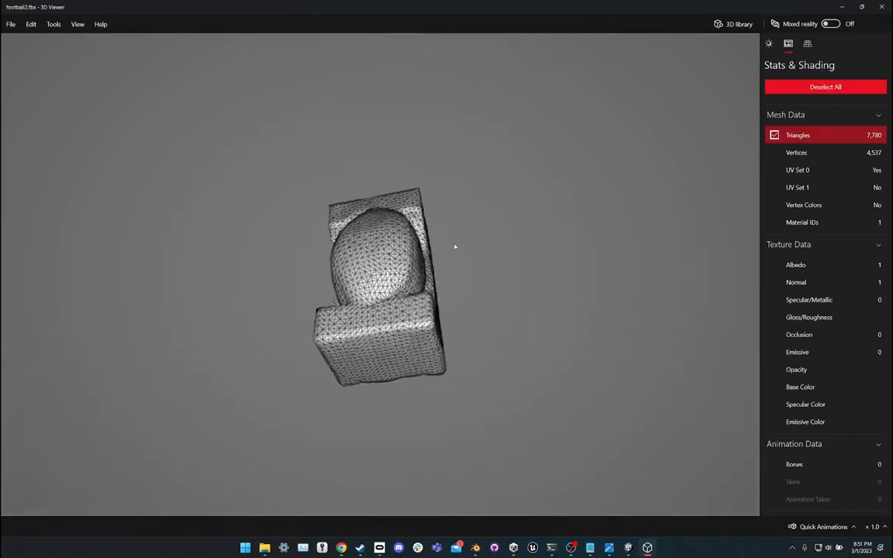
pyautogui.moveTo(468, 278); pyautogui.dragTo(516, 322)
pyautogui.scroll(3, 447, 319)
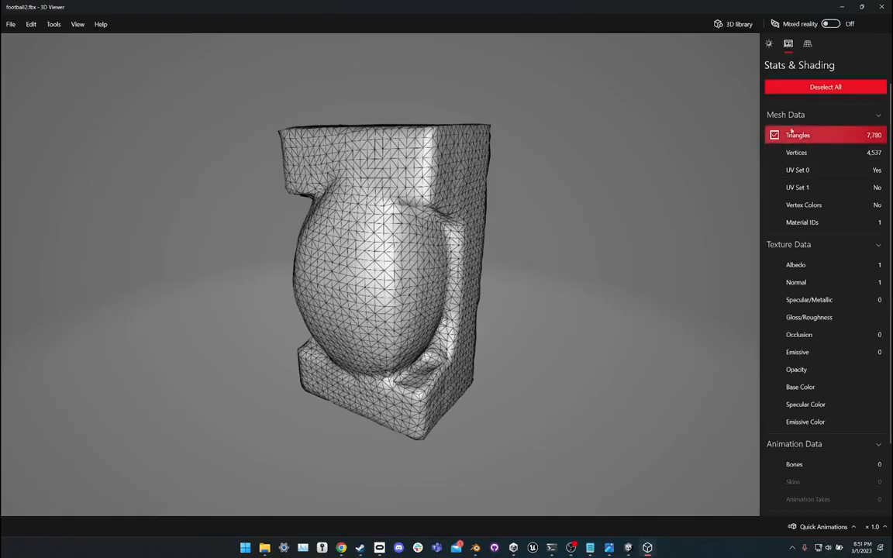
# Close 3D Viewer and switch to Notepad to review the photogrammetry step list.
pyautogui.click(882, 7)
pyautogui.moveTo(599, 547)
pyautogui.click(554, 499)
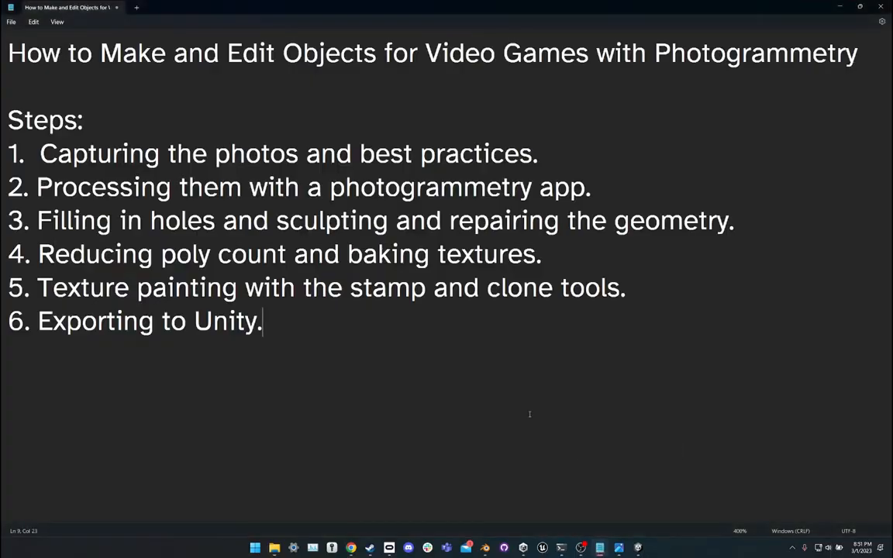